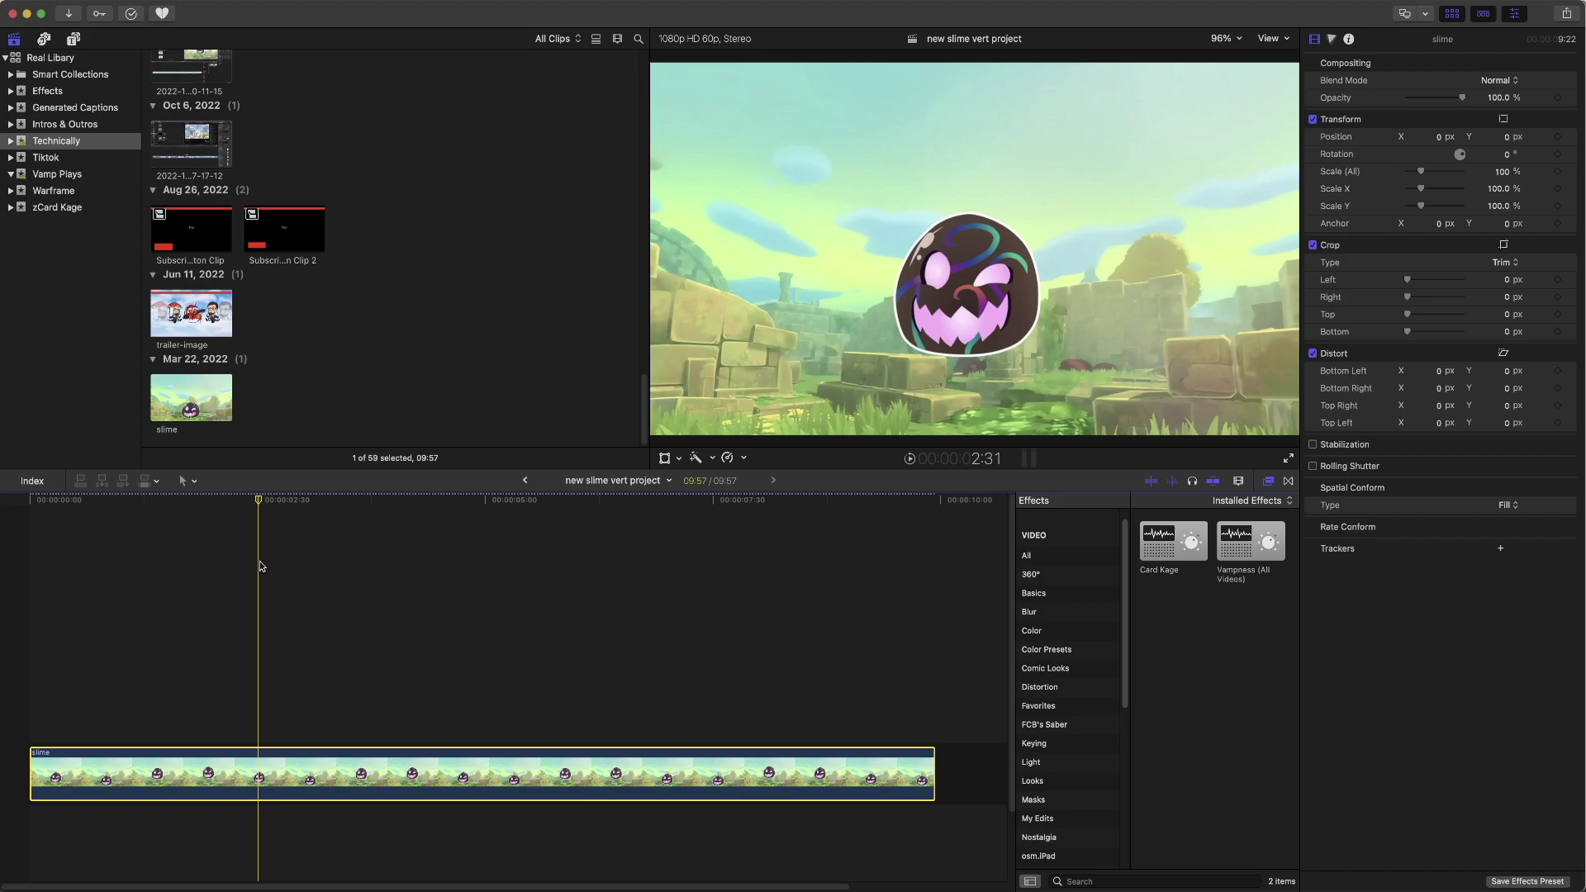
Step: Paste the Instagram-Logo image above the slime clip and scale it down to 17%
key("super+v")
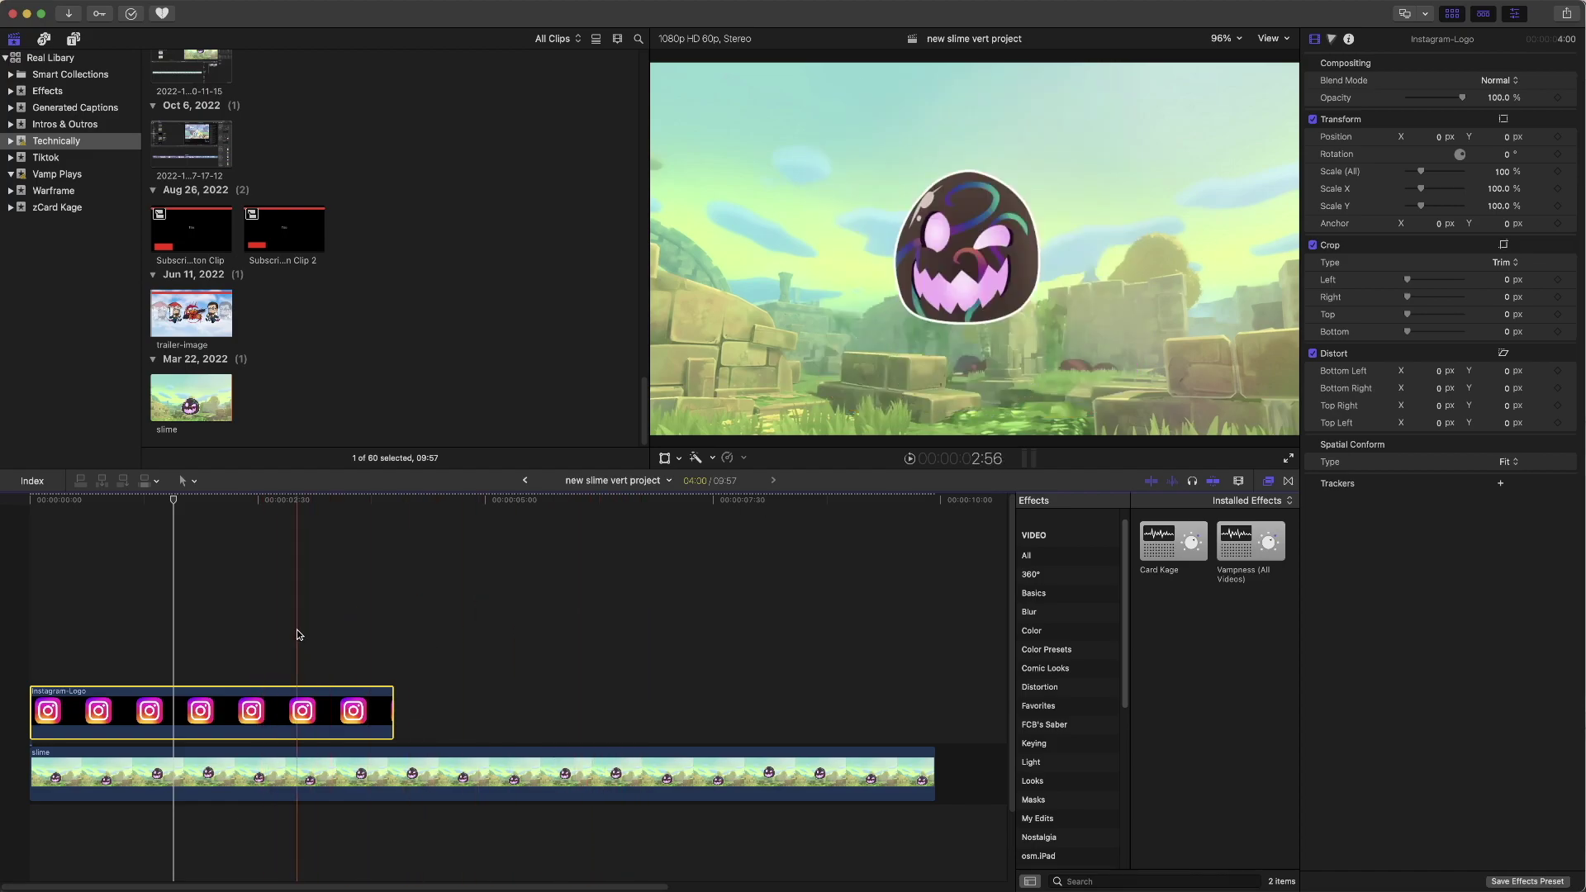
left_click(229, 626)
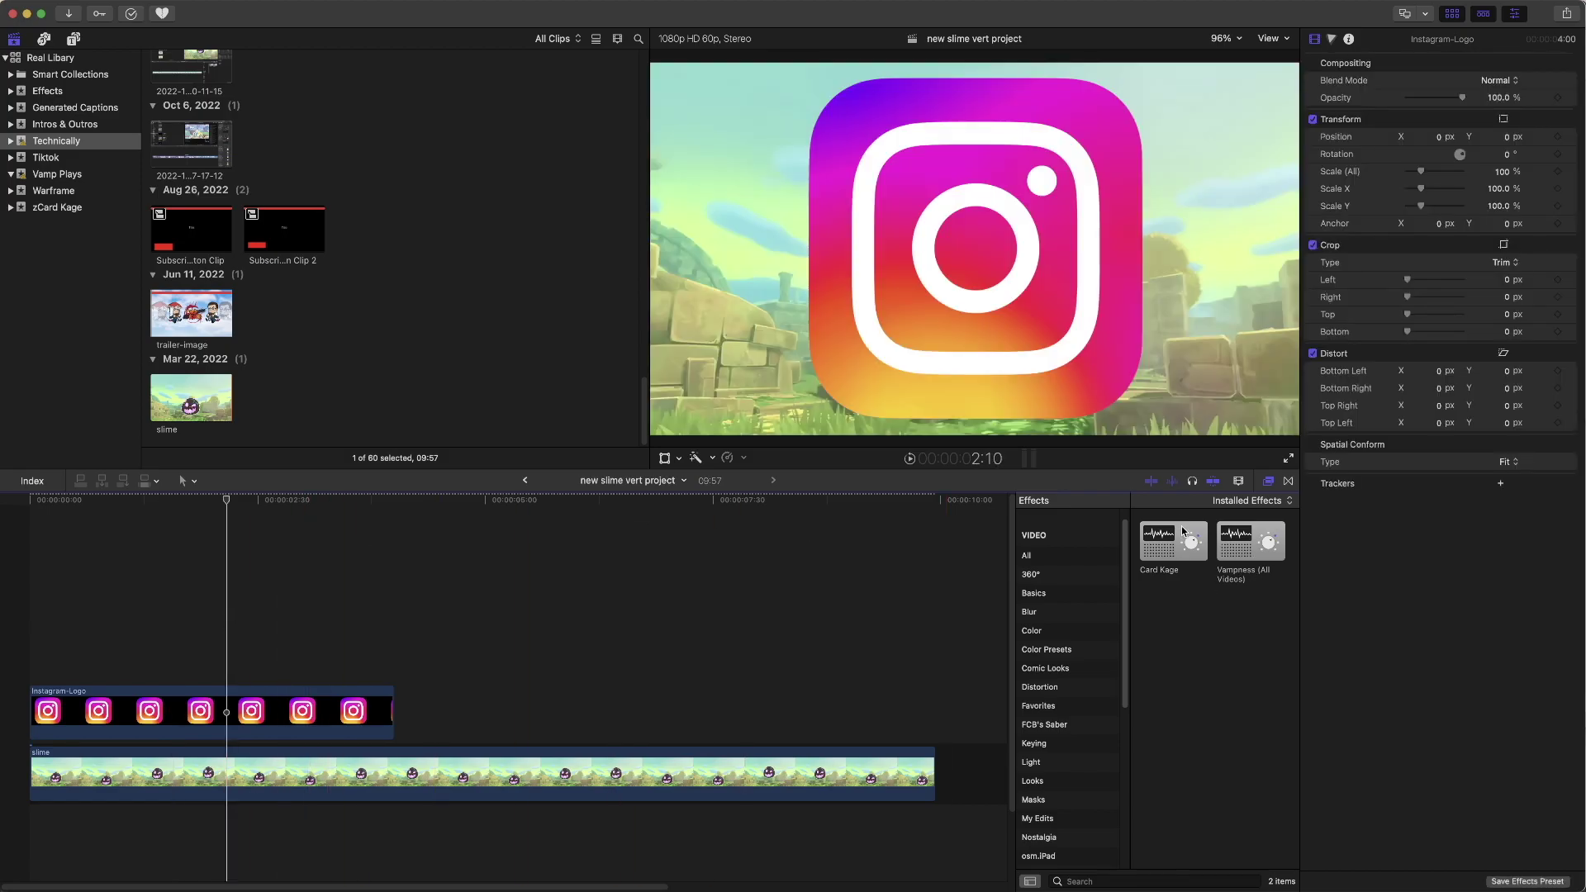
left_click(1152, 482)
left_click(278, 696)
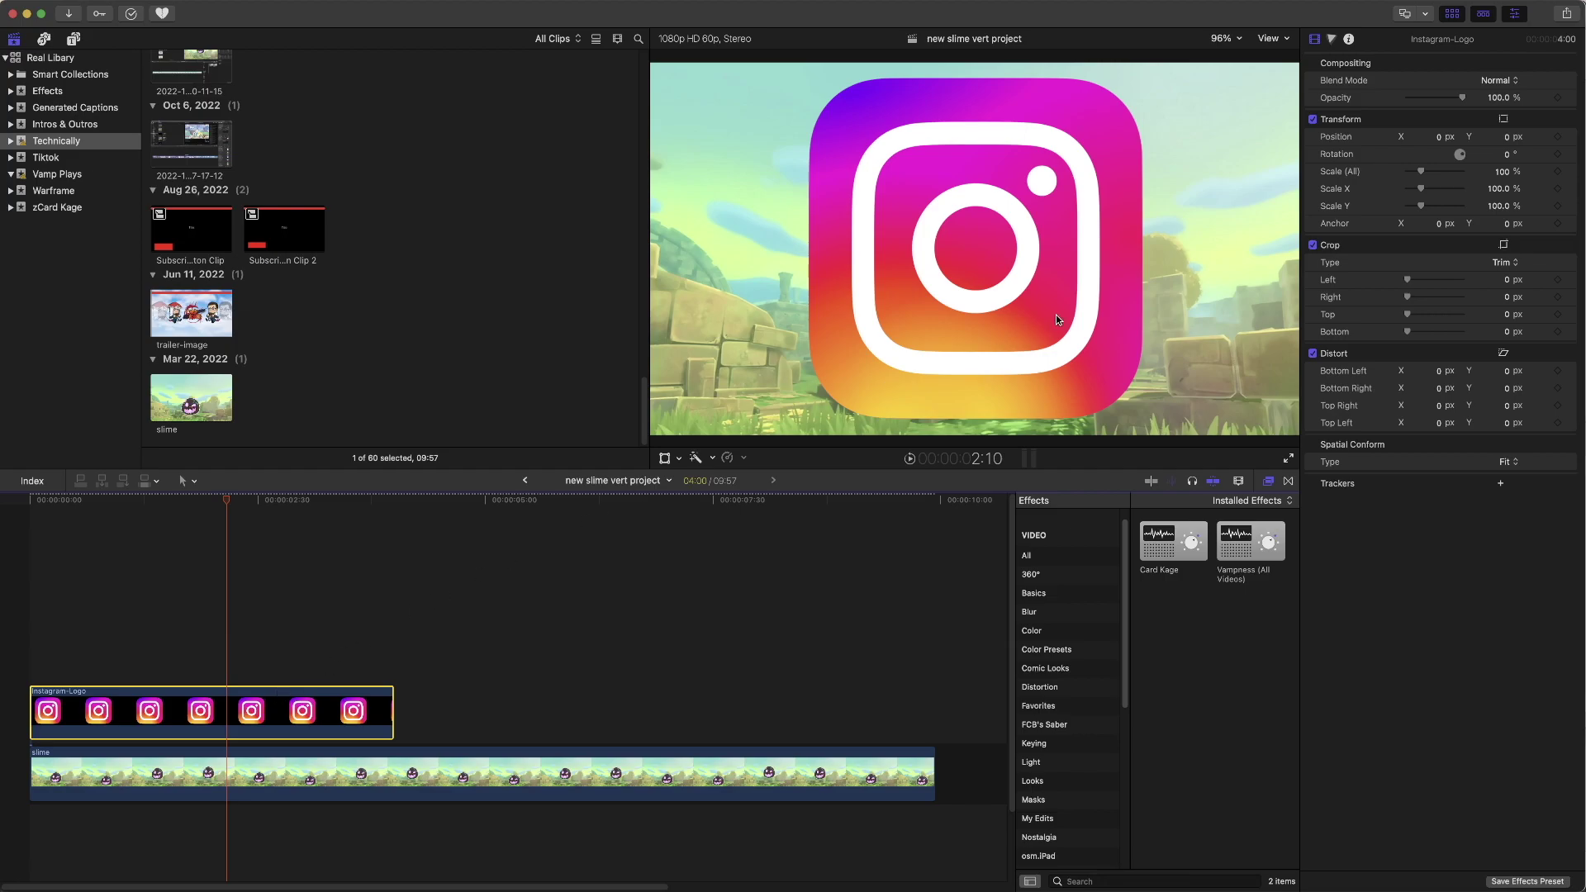
mouse_move(1547, 138)
mouse_move(1505, 171)
left_mouse_down()
mouse_move(1448, 171)
mouse_move(1502, 171)
left_mouse_up()
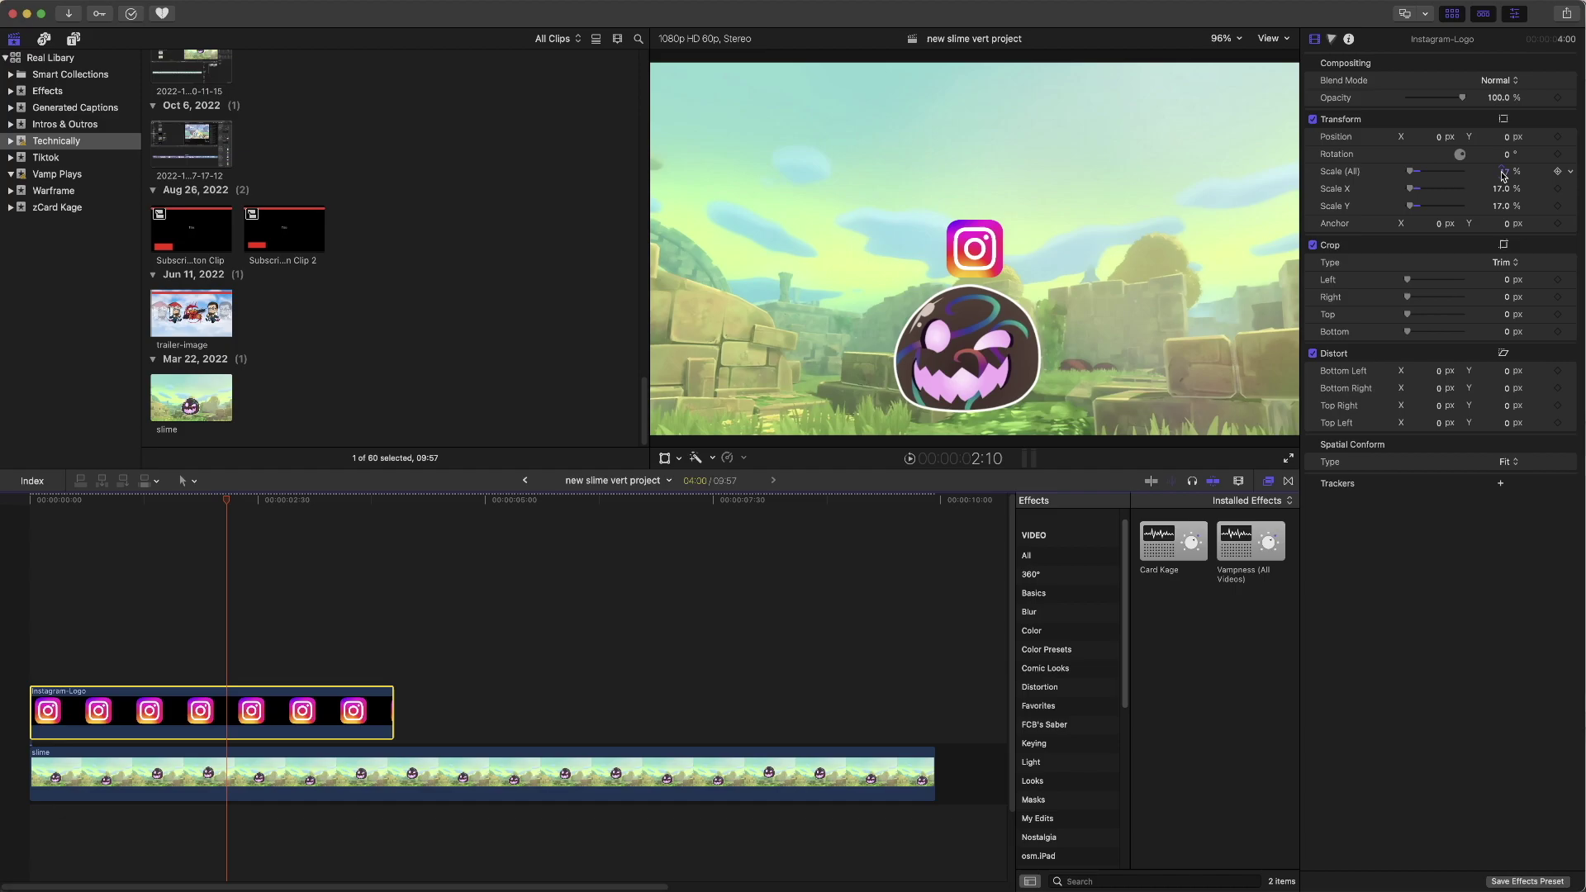
Step: Move the logo with the Transform tool to the bottom-left, at X -739.6, Y -375.0
left_click(666, 460)
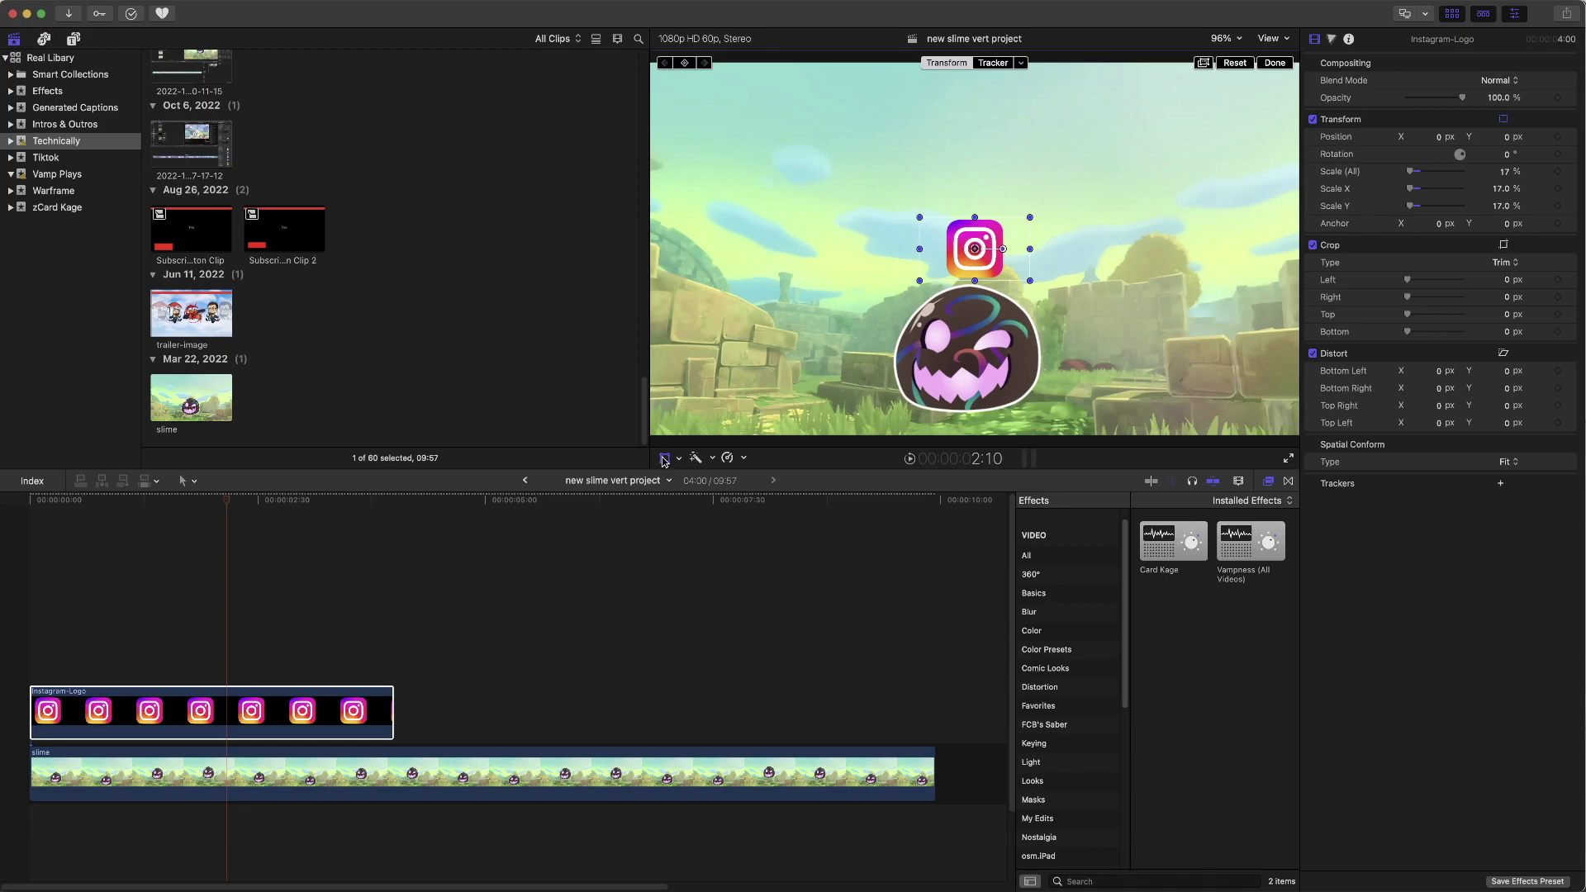
left_click_drag(961, 262, 724, 380)
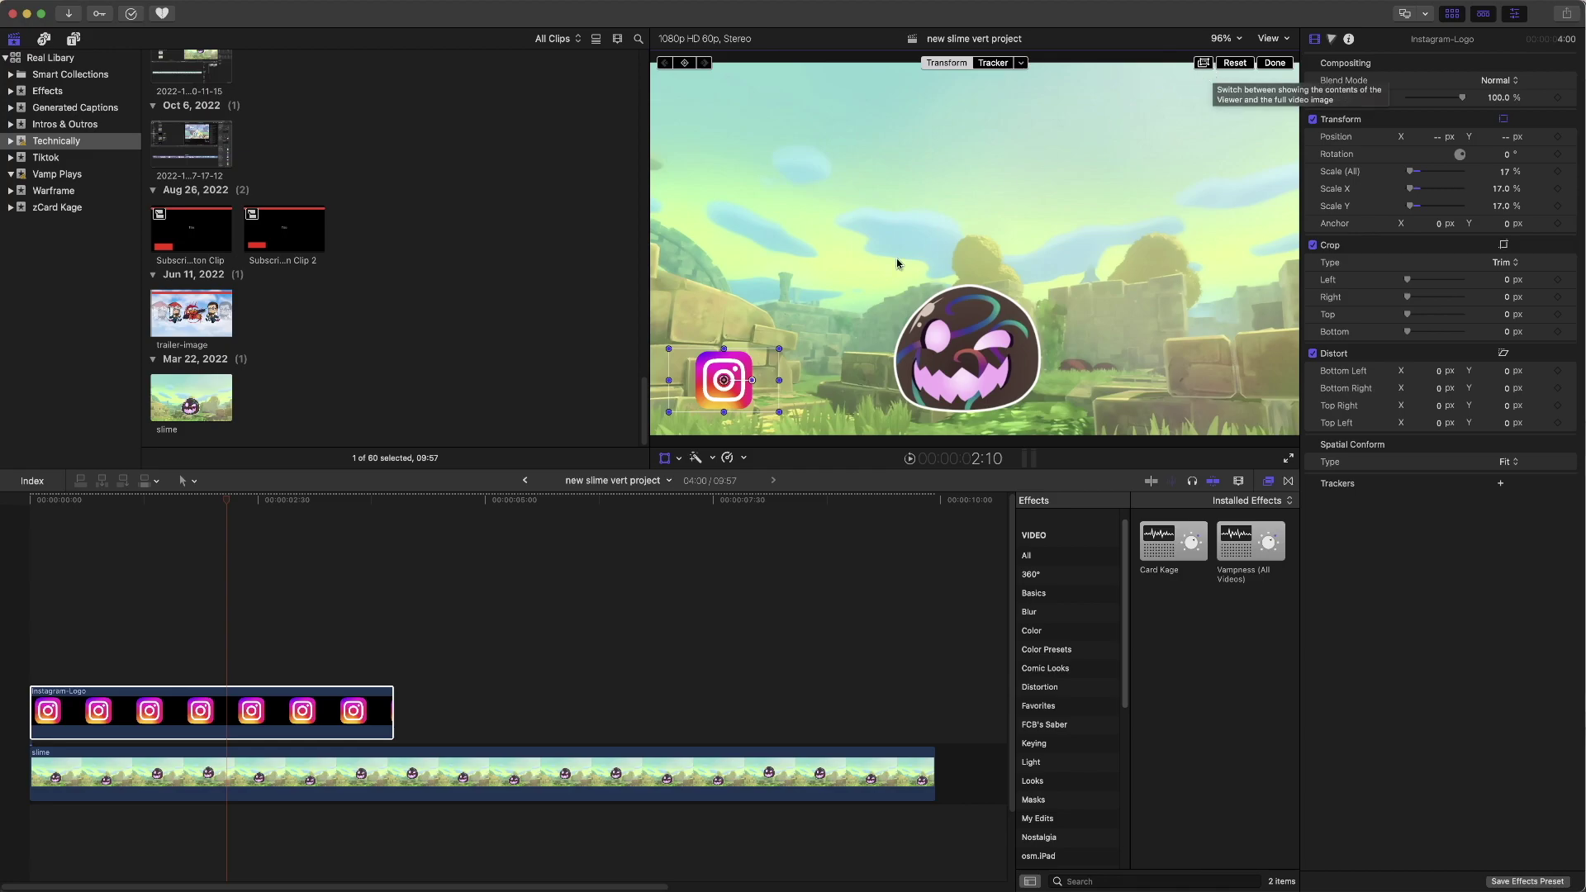
left_click_drag(724, 380, 725, 379)
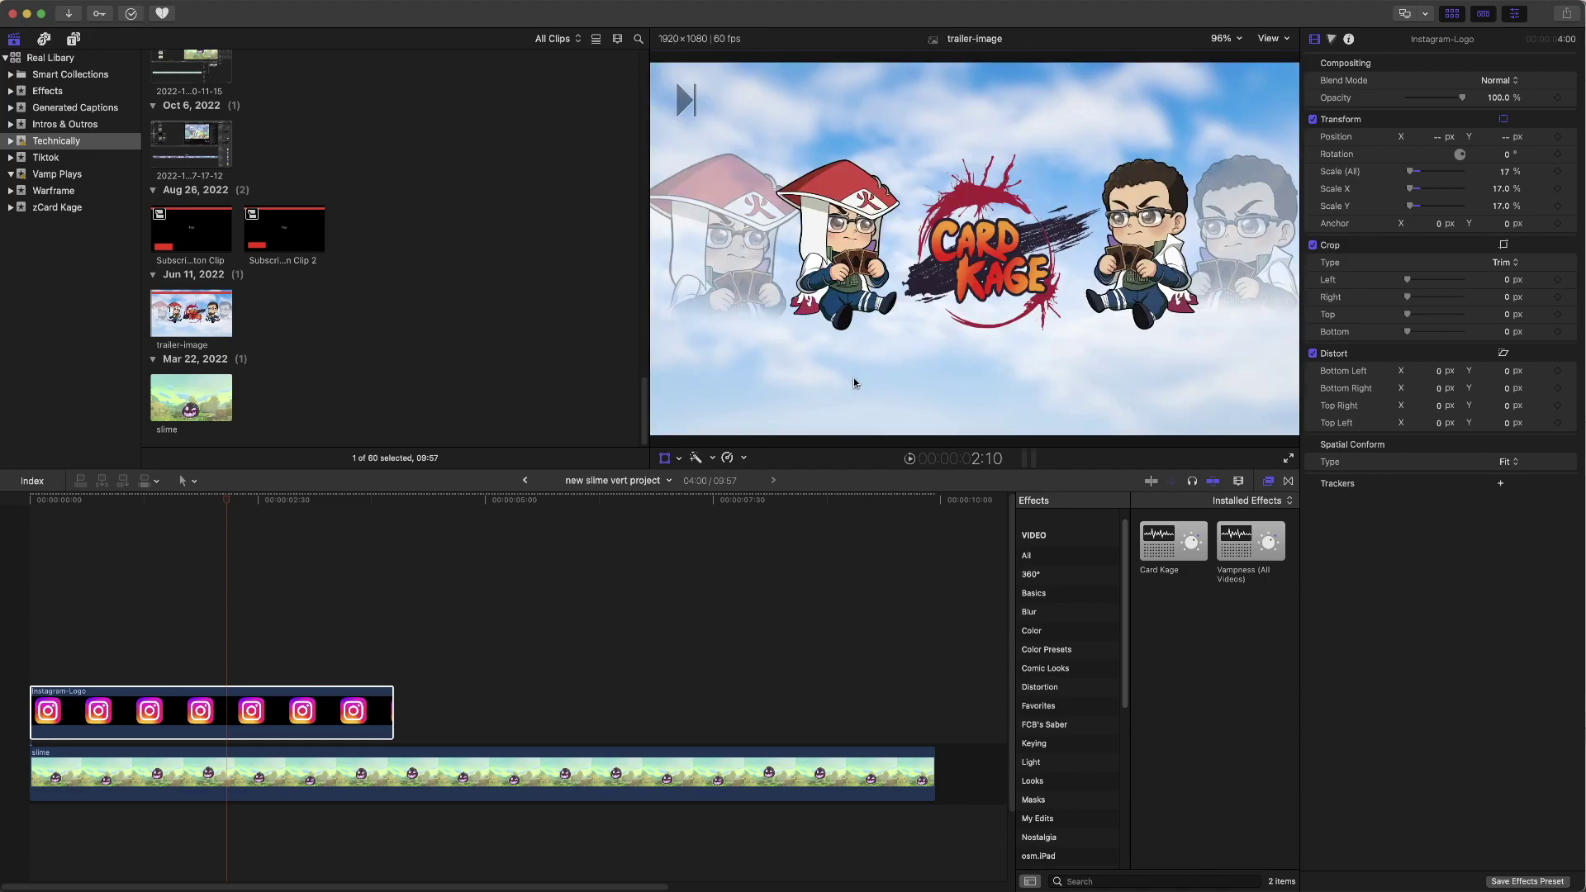
left_click(231, 520)
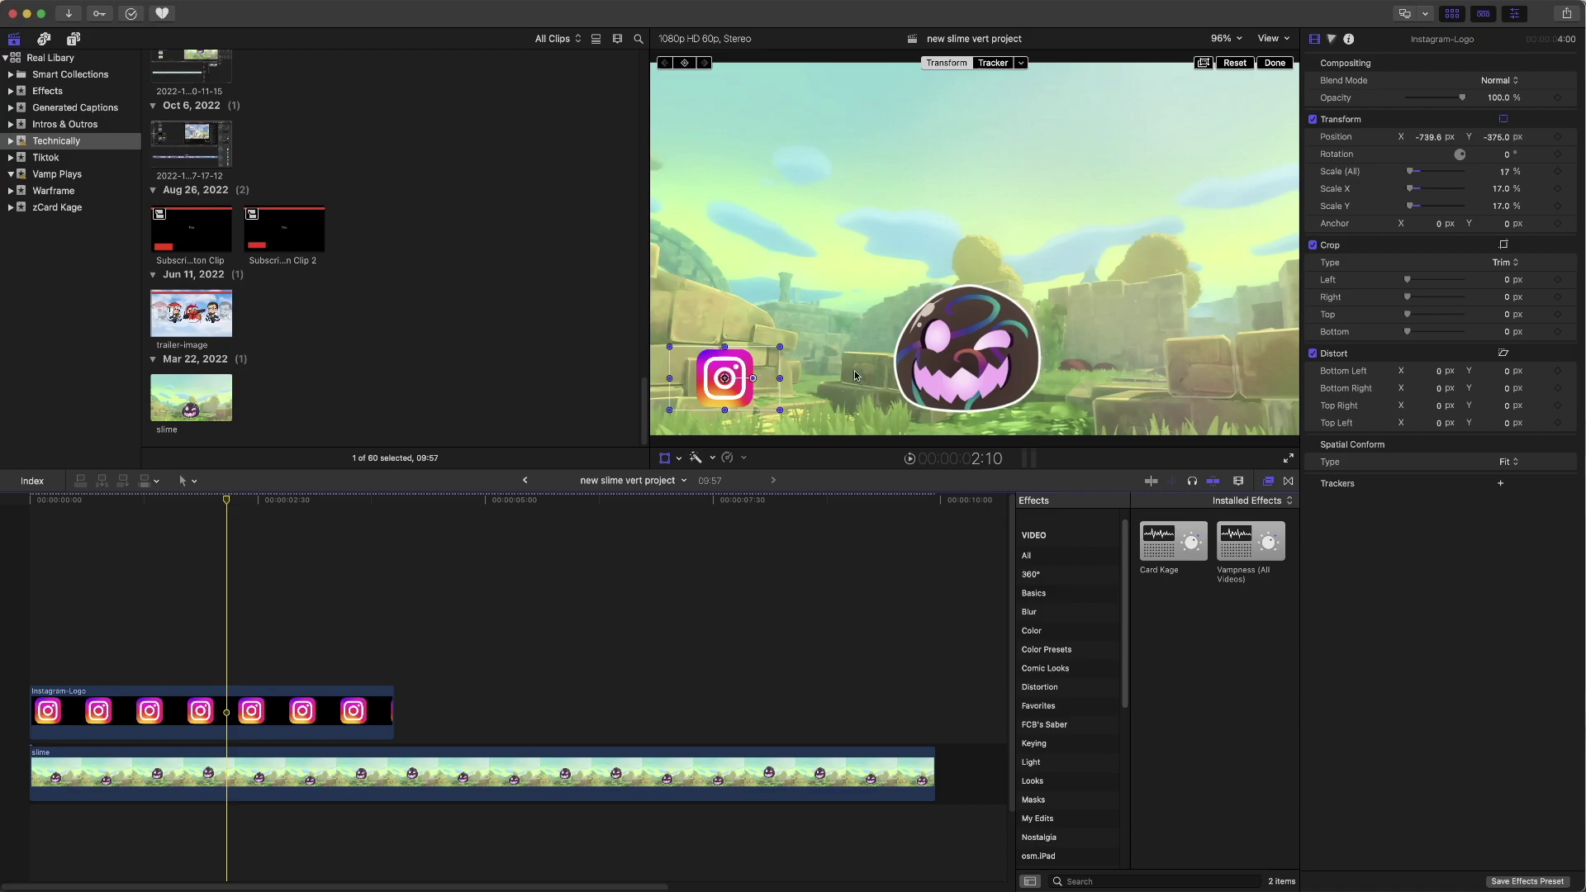
left_click(1275, 64)
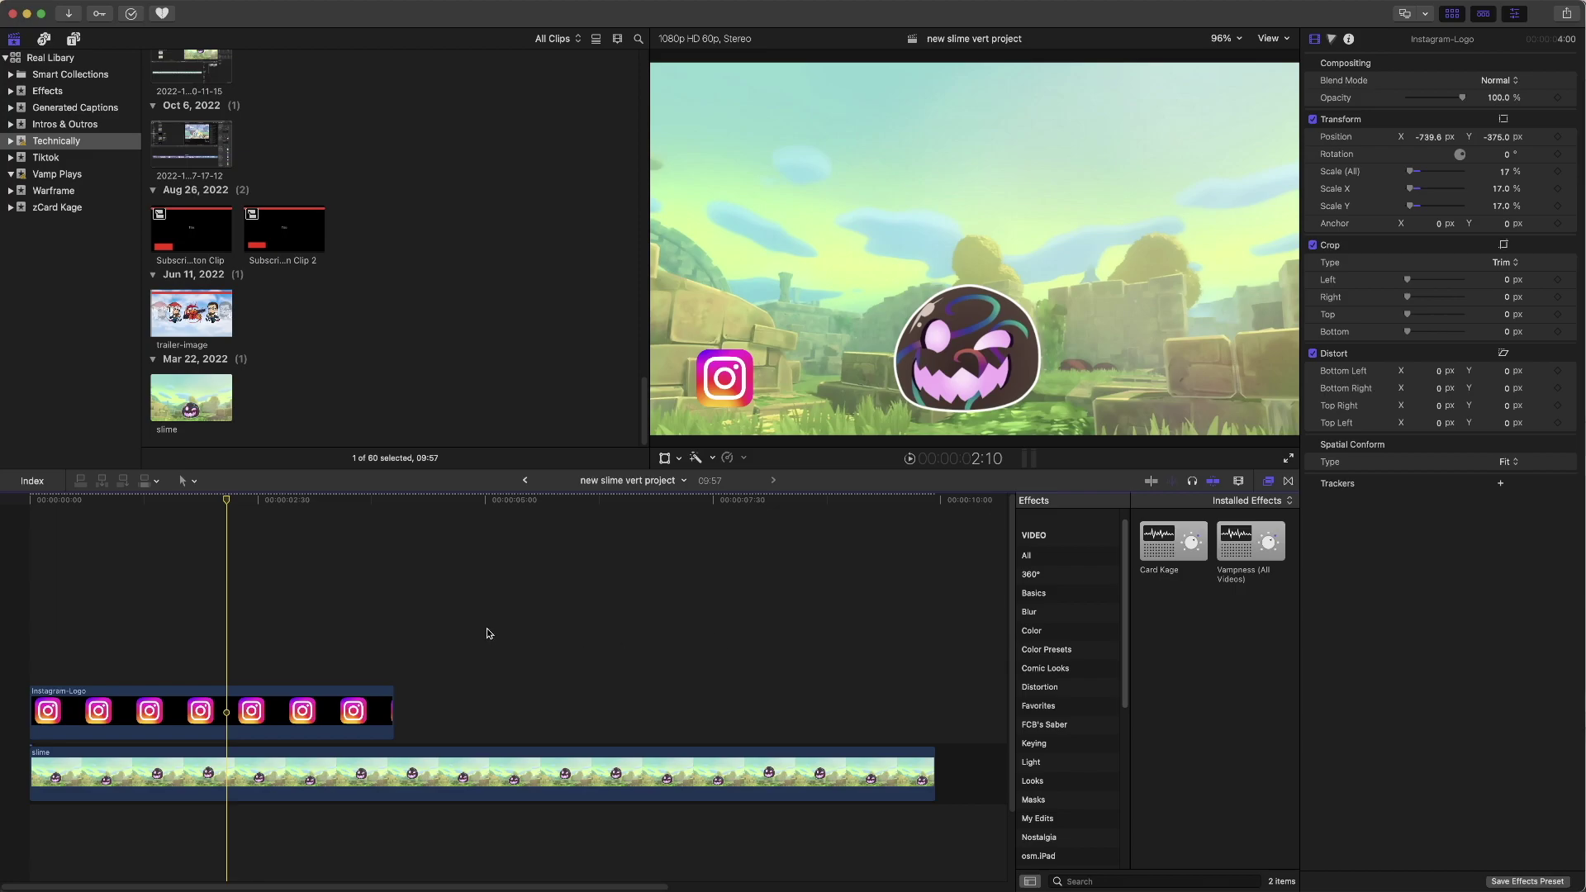
Step: Scrub past the logo clip's end and roughly shorten it from its right edge
left_click(372, 507)
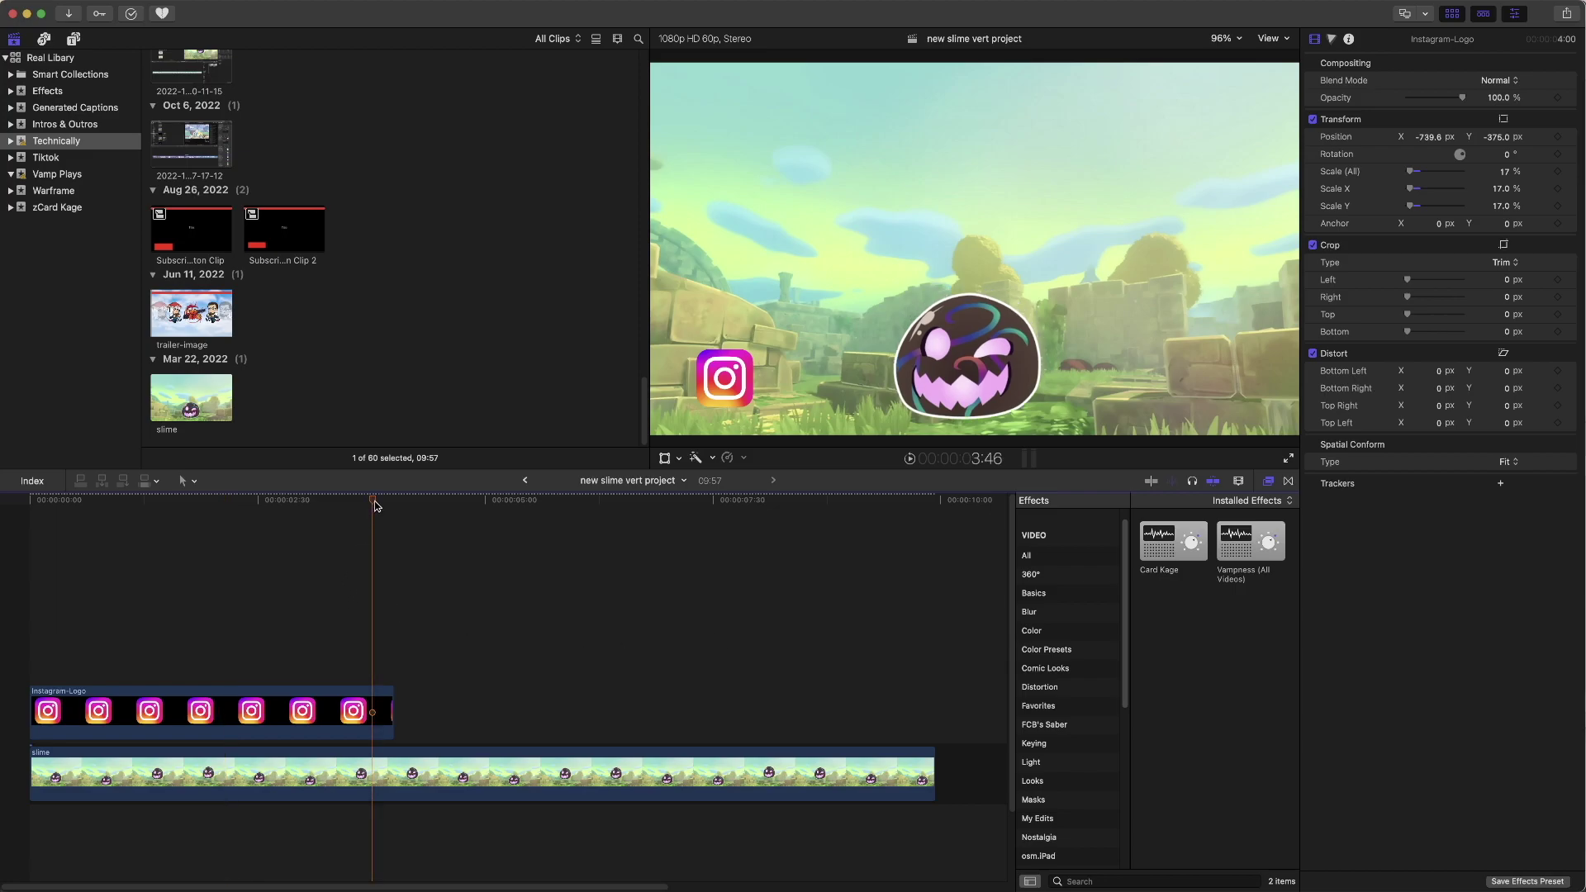
left_click(398, 506)
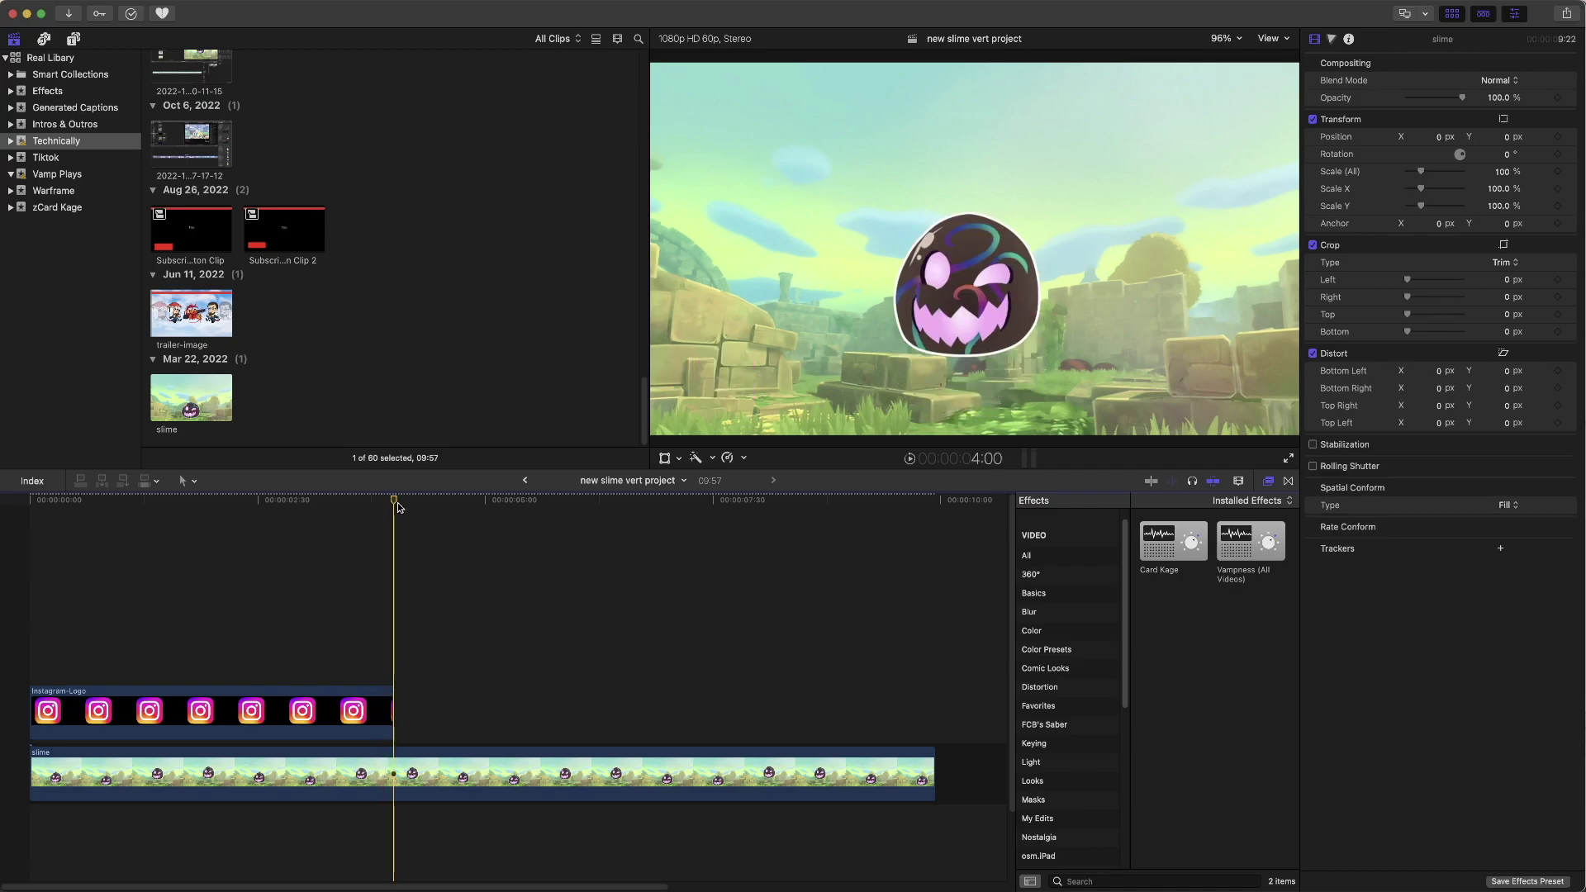
mouse_move(397, 508)
left_mouse_down()
mouse_move(550, 521)
mouse_move(398, 523)
left_mouse_up()
left_click(388, 719)
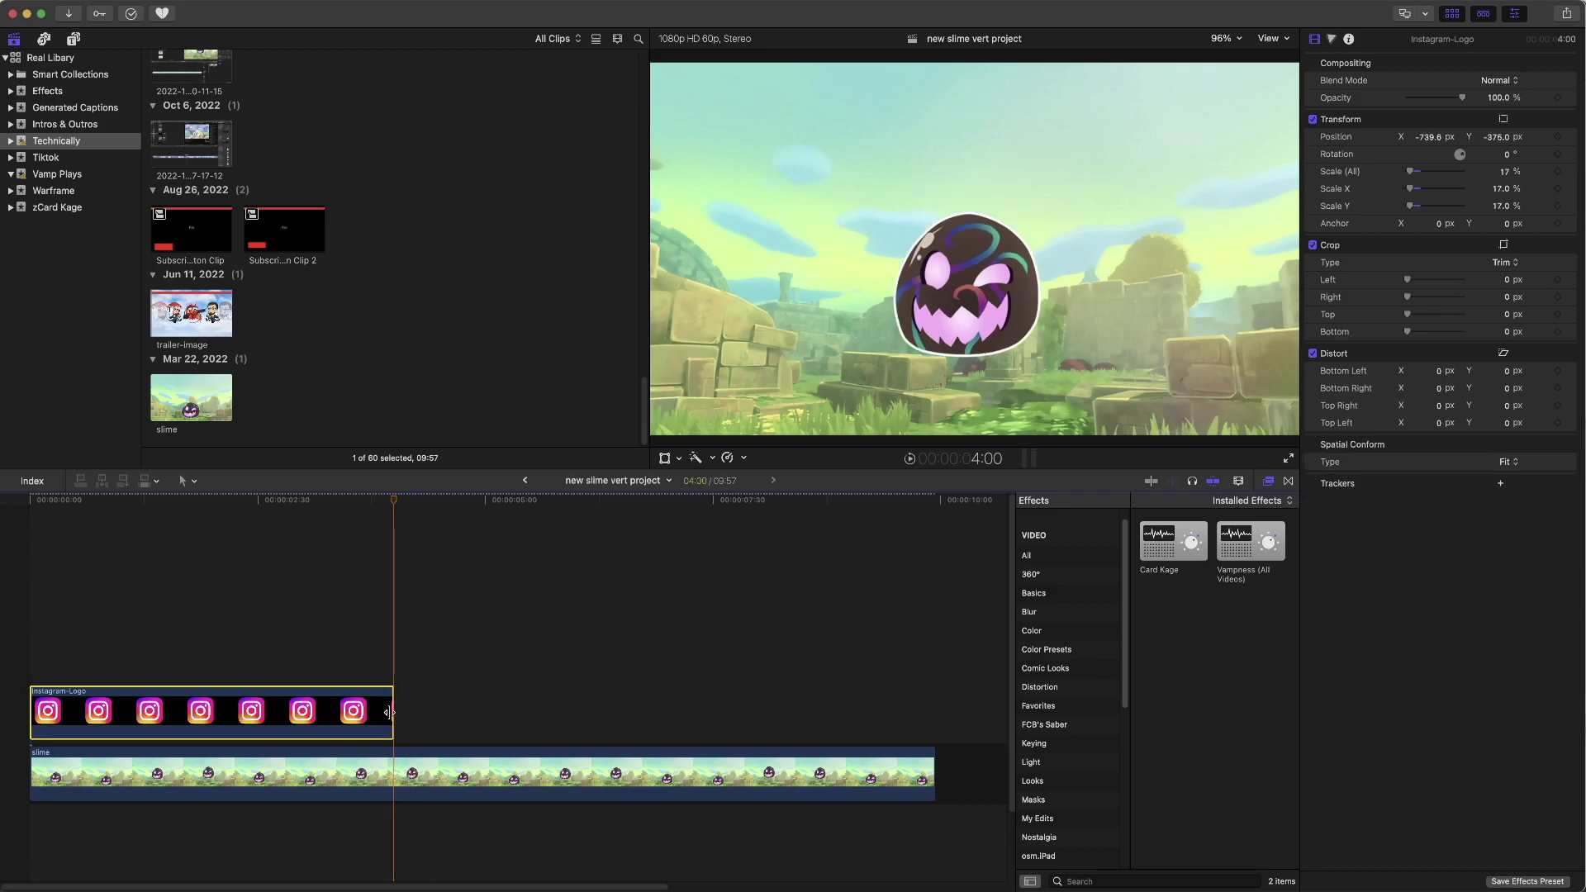
left_click_drag(392, 719, 313, 709)
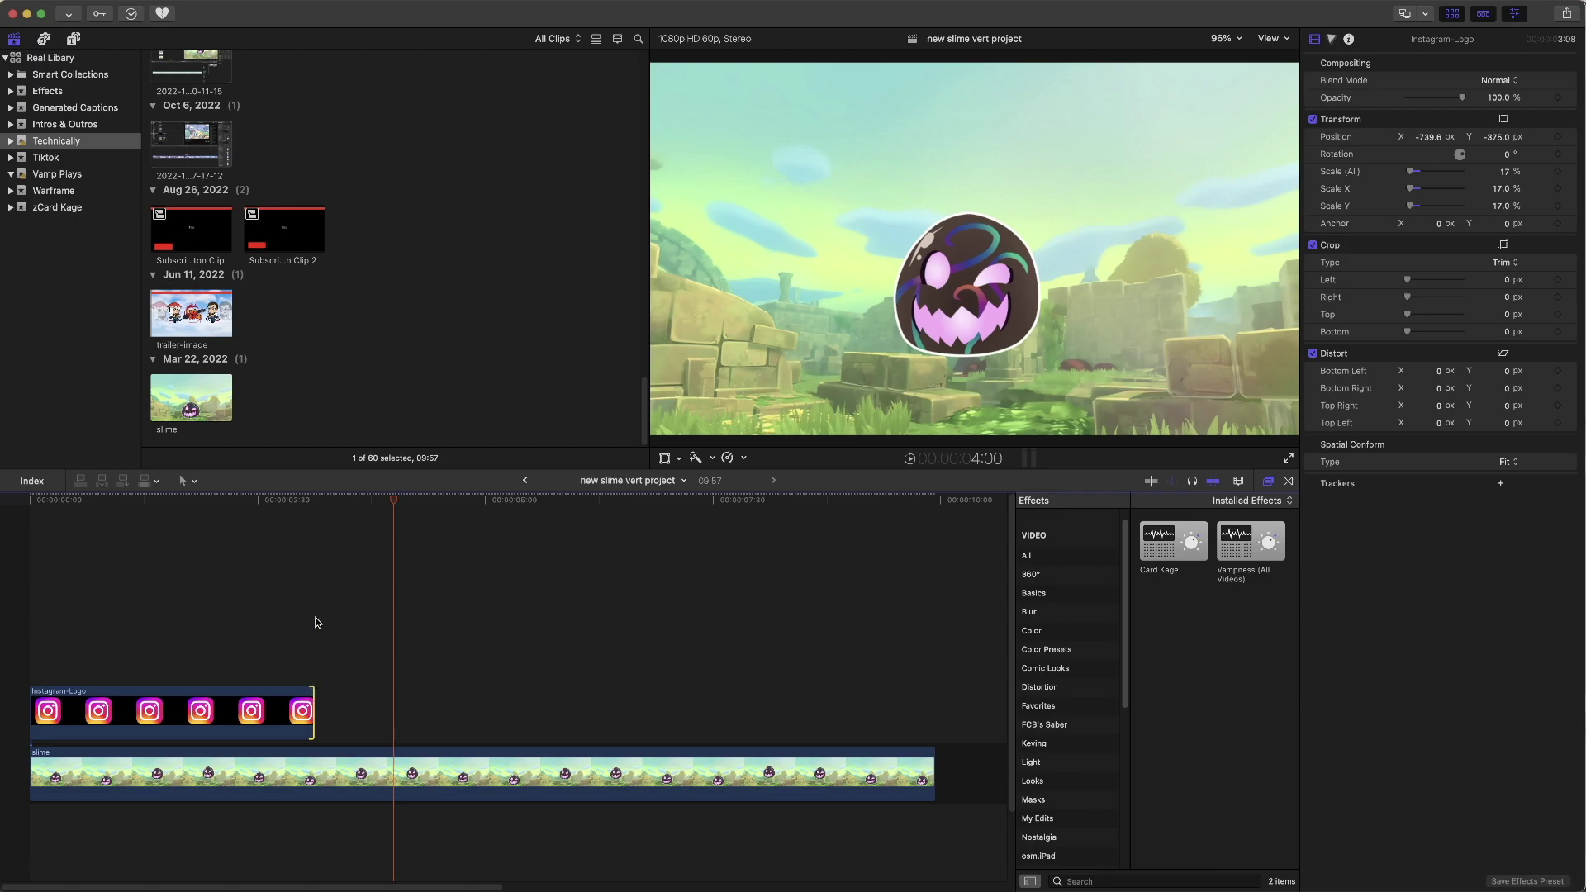
Step: Park the playhead at 3:00, trim the logo clip to end there, and check it
left_click(324, 533)
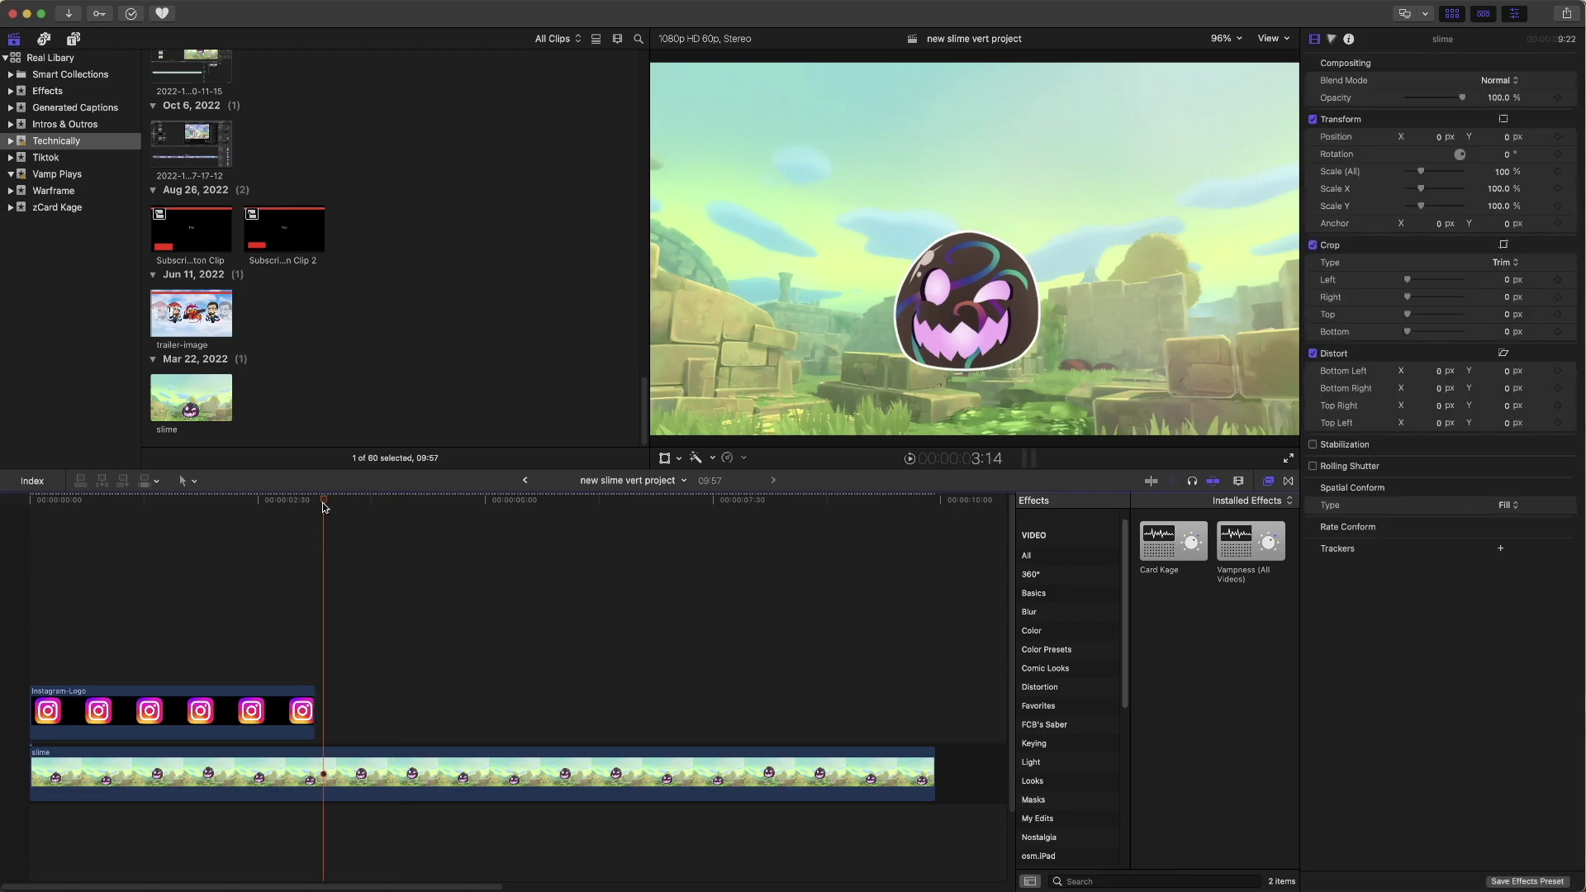
left_click_drag(315, 501, 306, 502)
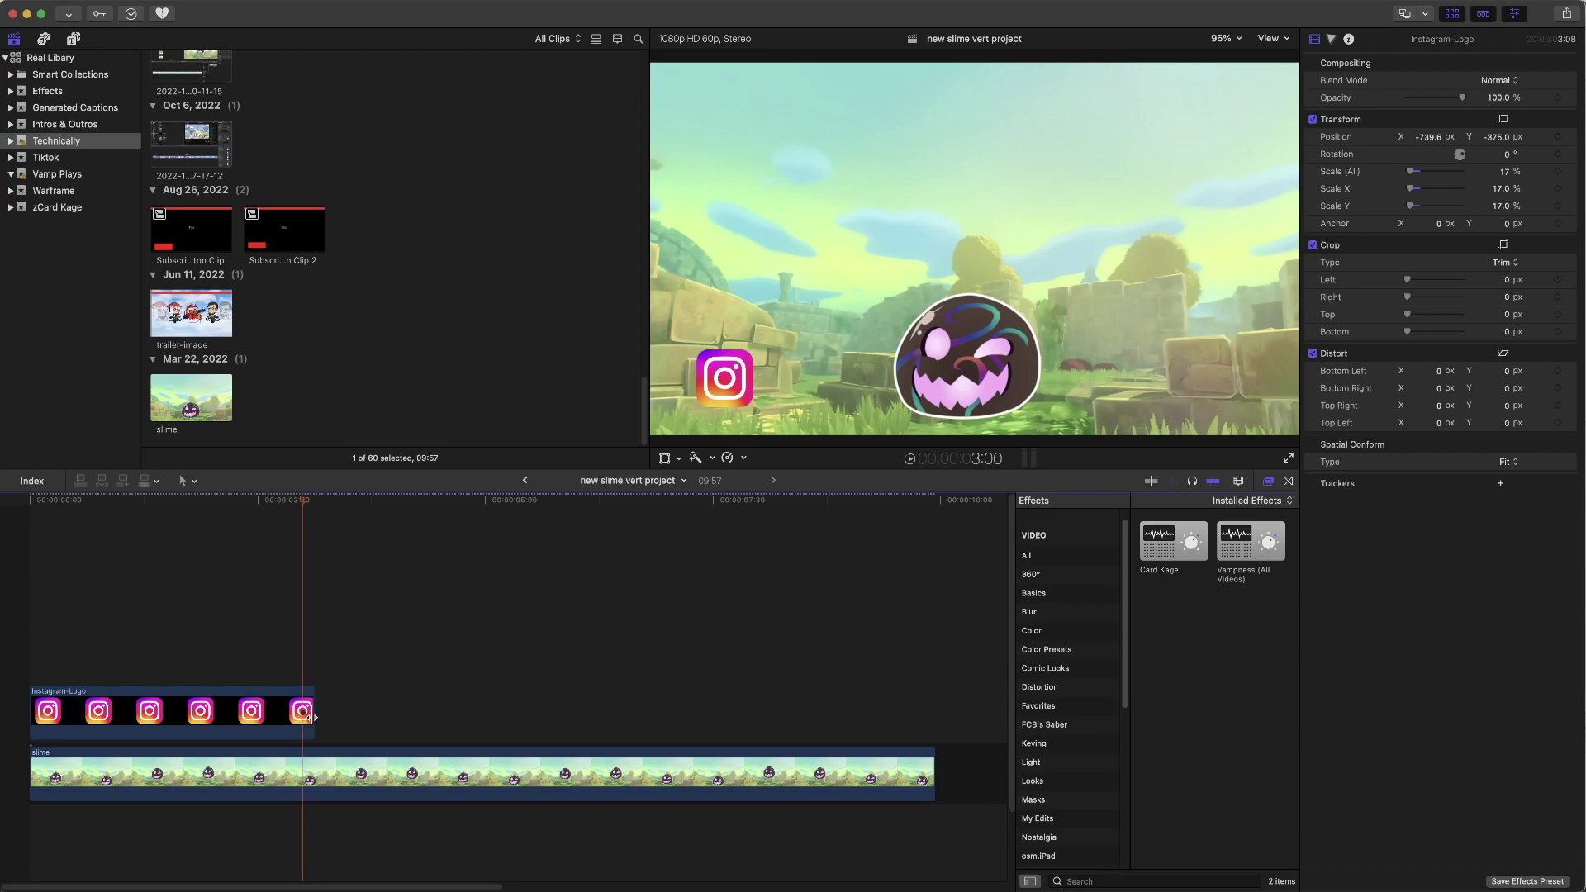
left_click_drag(311, 718, 301, 720)
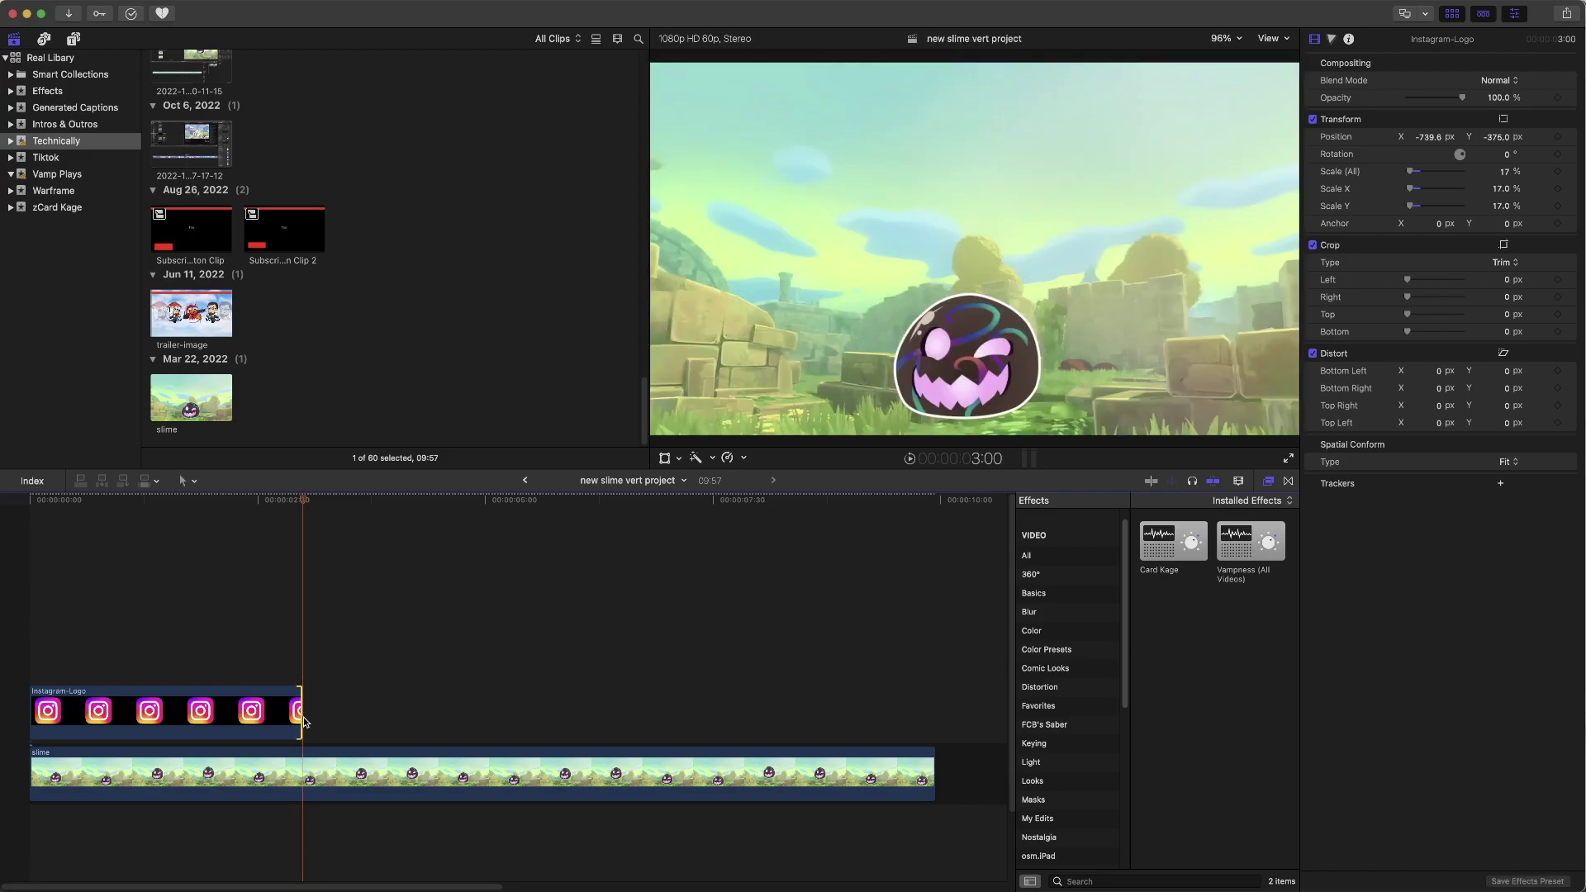
left_click(281, 505)
mouse_move(281, 505)
left_mouse_down()
mouse_move(301, 506)
mouse_move(282, 508)
left_mouse_up()
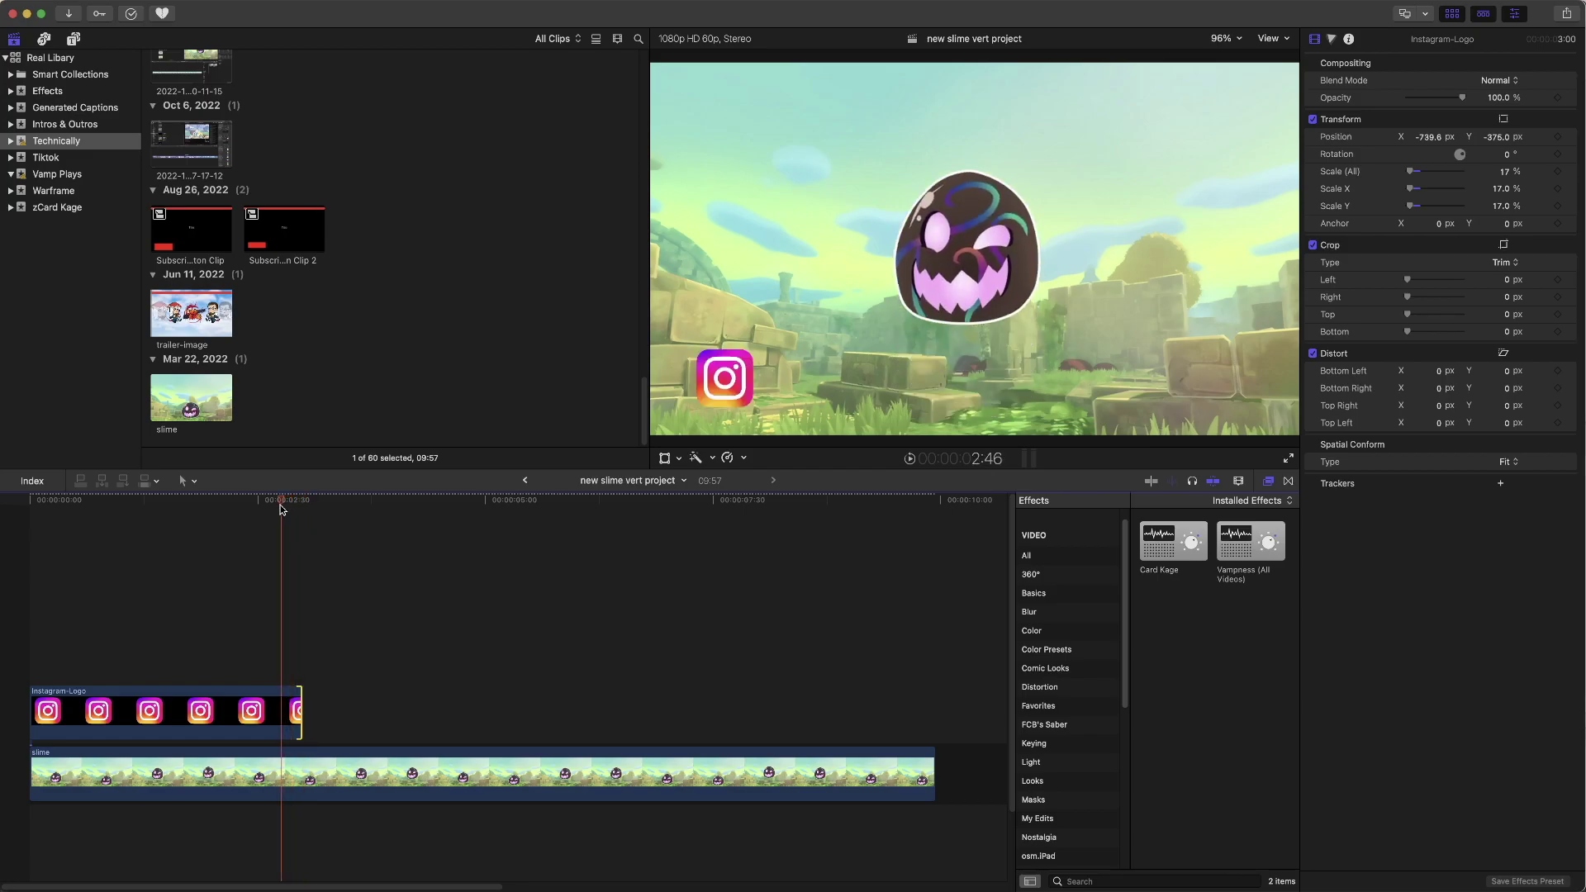
left_click(204, 709)
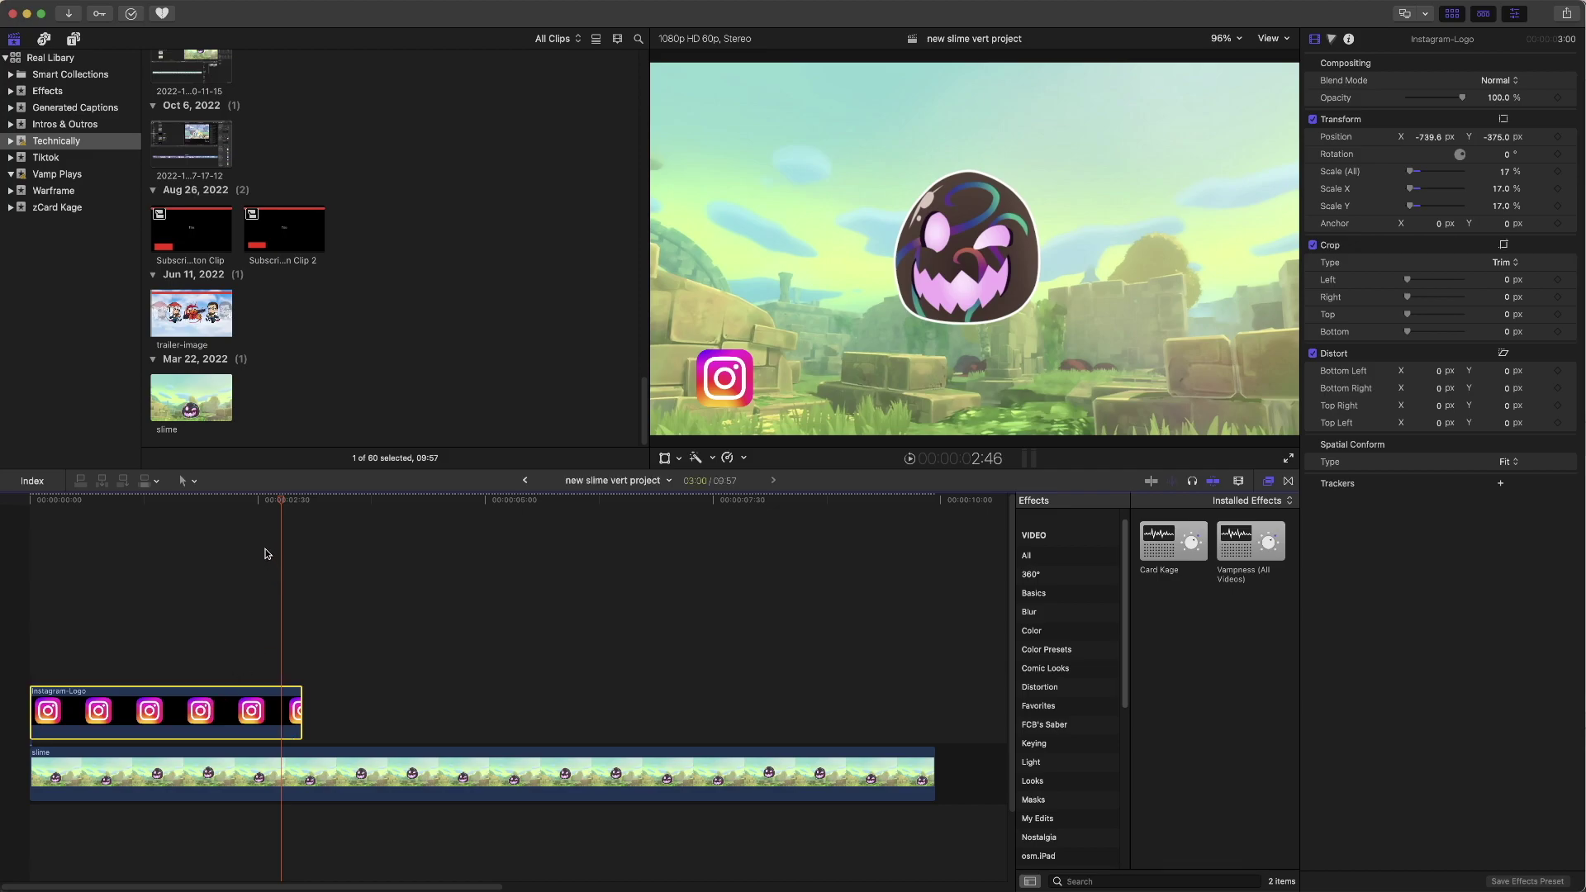
Step: Browse all installed titles and preview the Custom title
left_click(73, 39)
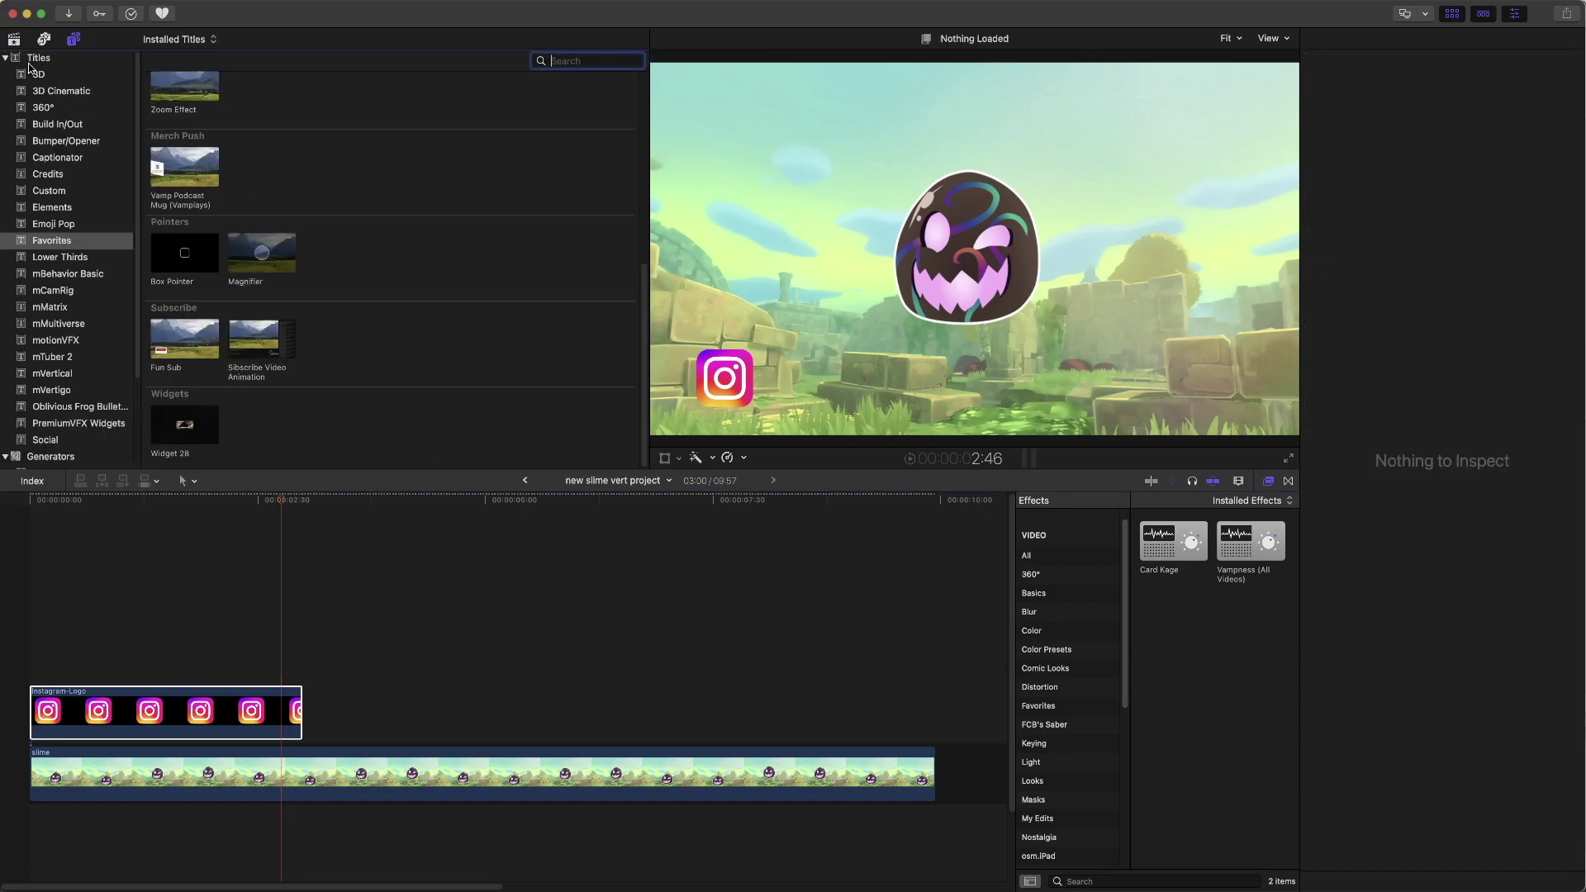
left_click(38, 62)
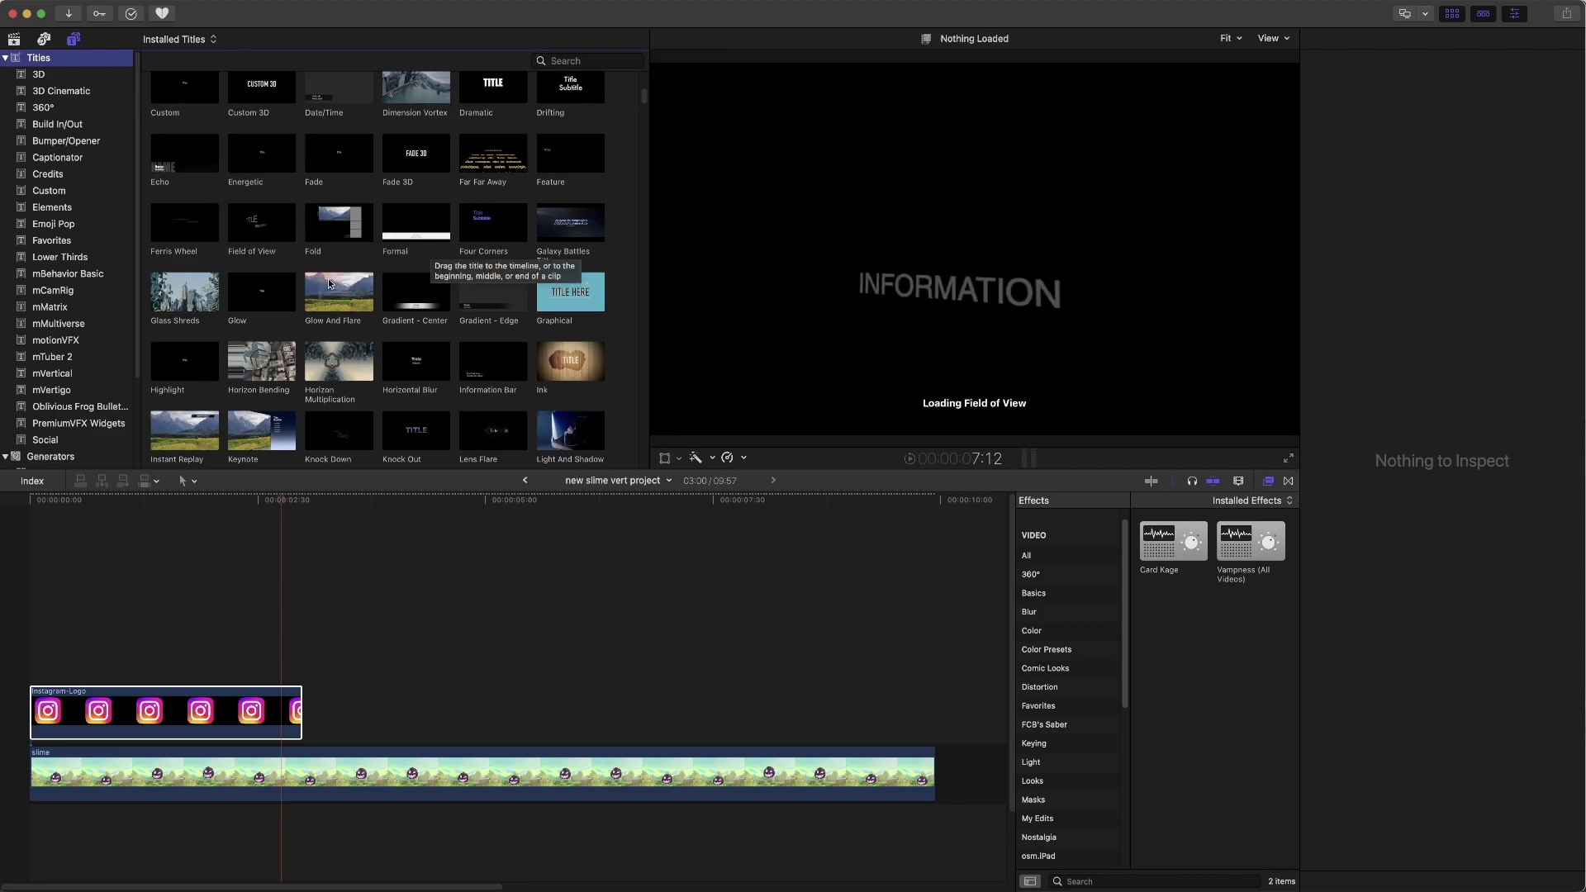
scroll(496, 239, "up", 3)
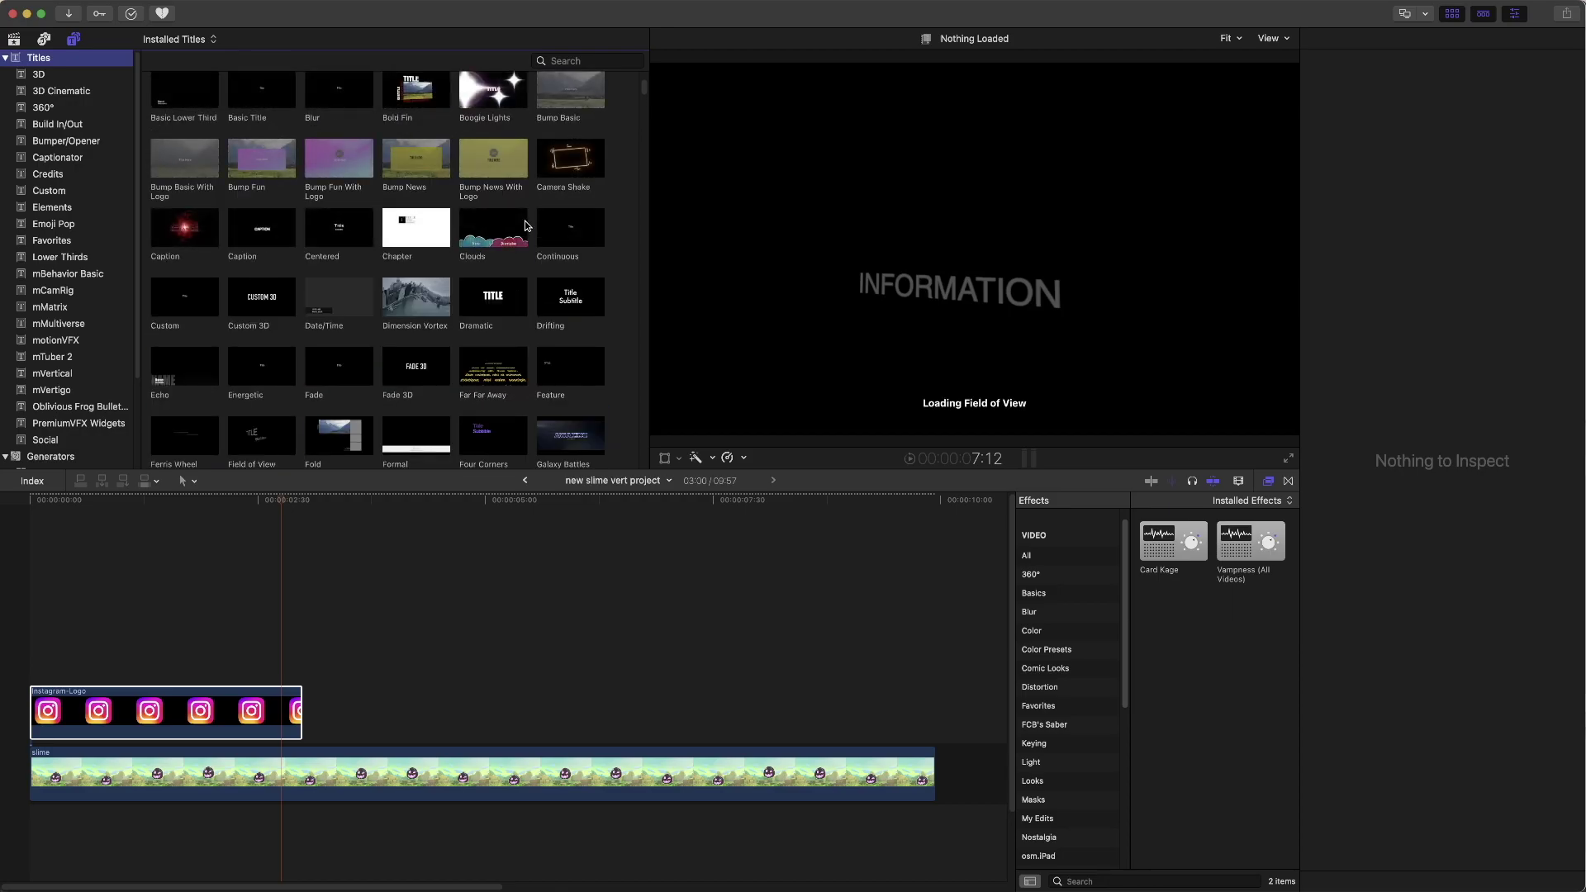
scroll(525, 223, "up", 2)
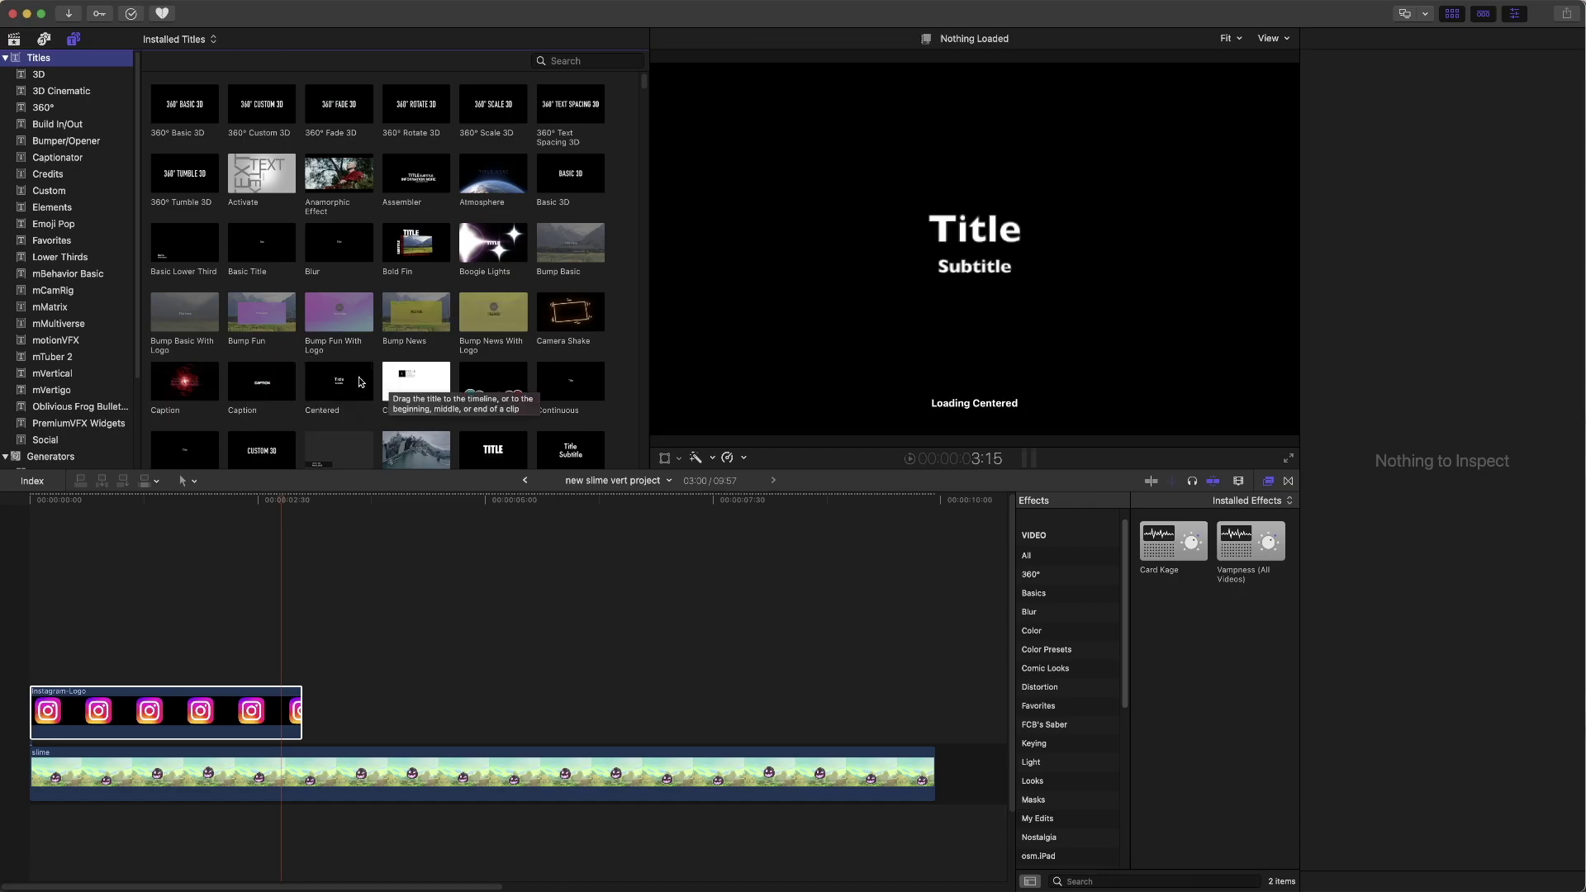
scroll(537, 409, "down", 2)
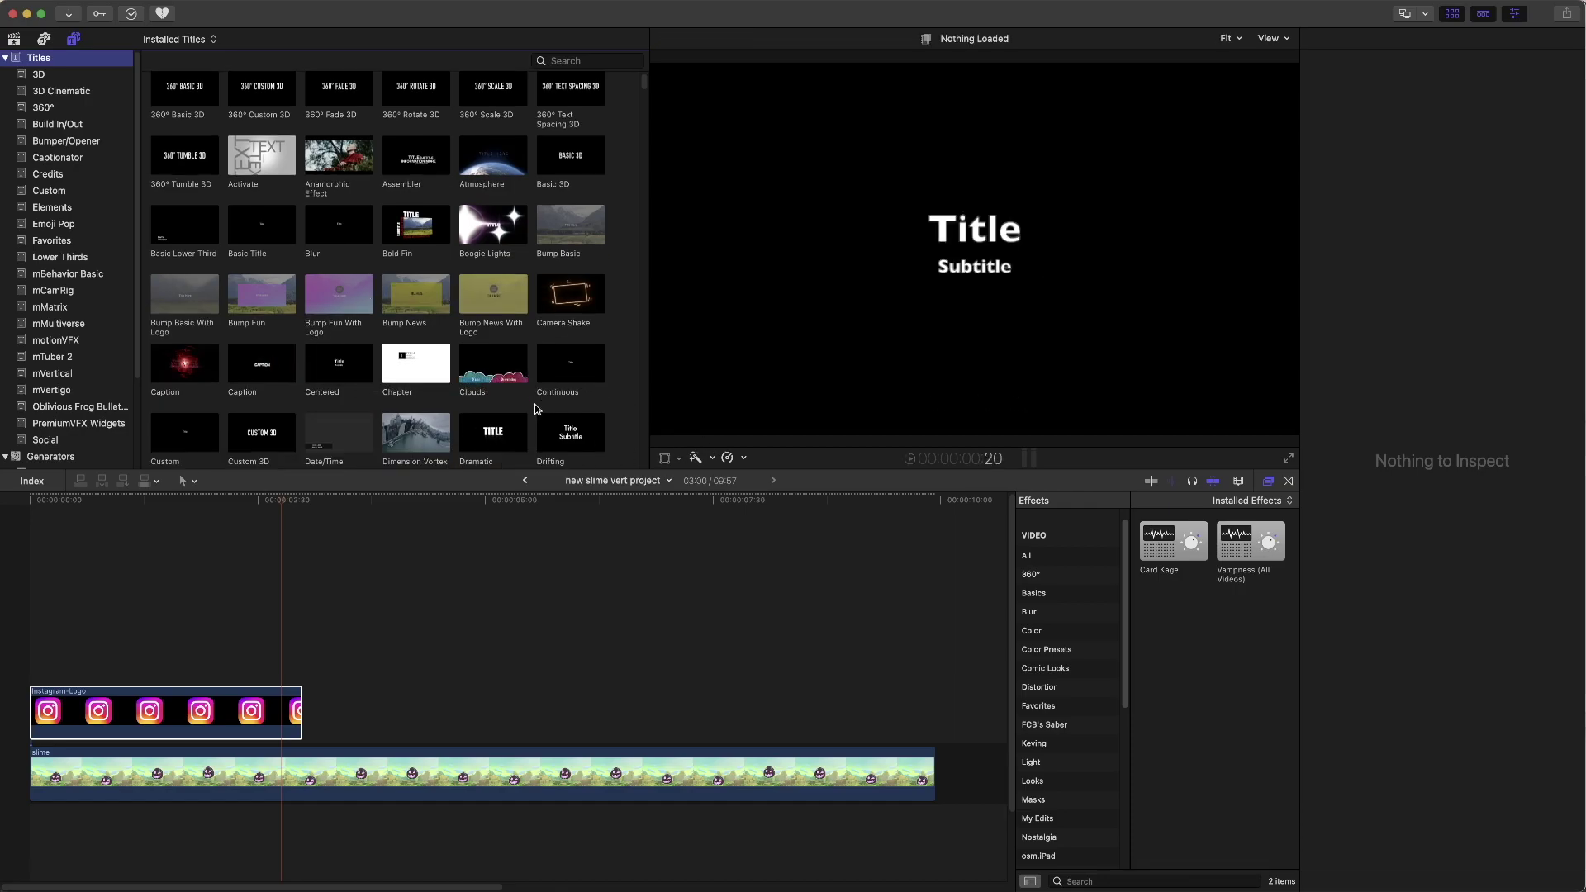
left_click(179, 416)
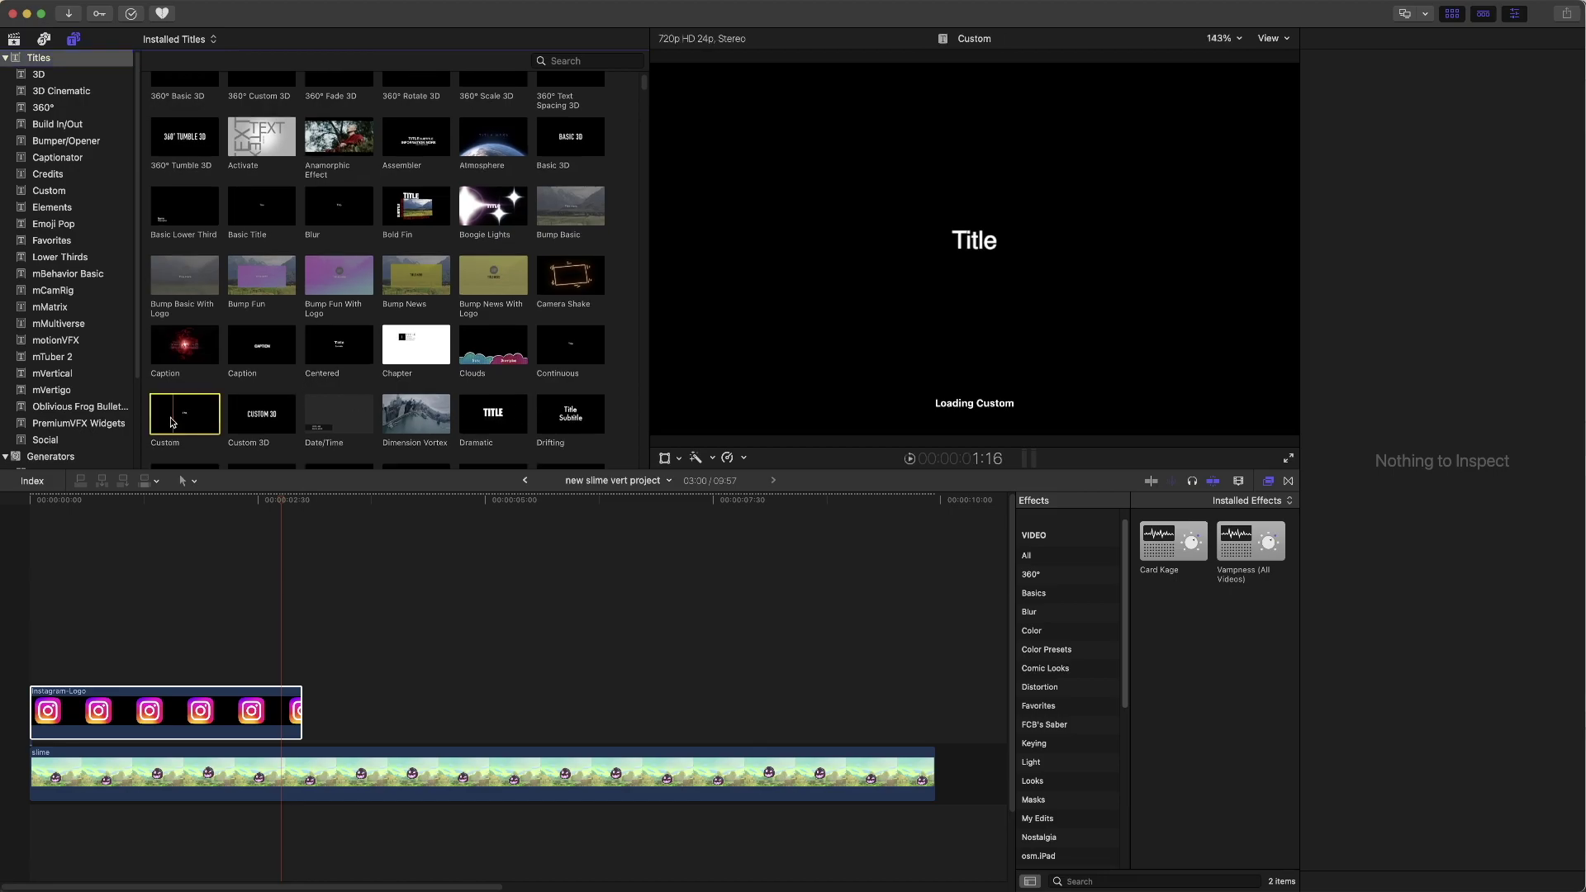
Step: Add the Custom title above the logo clip and trim it to end at 3:00
left_click_drag(179, 422, 28, 669)
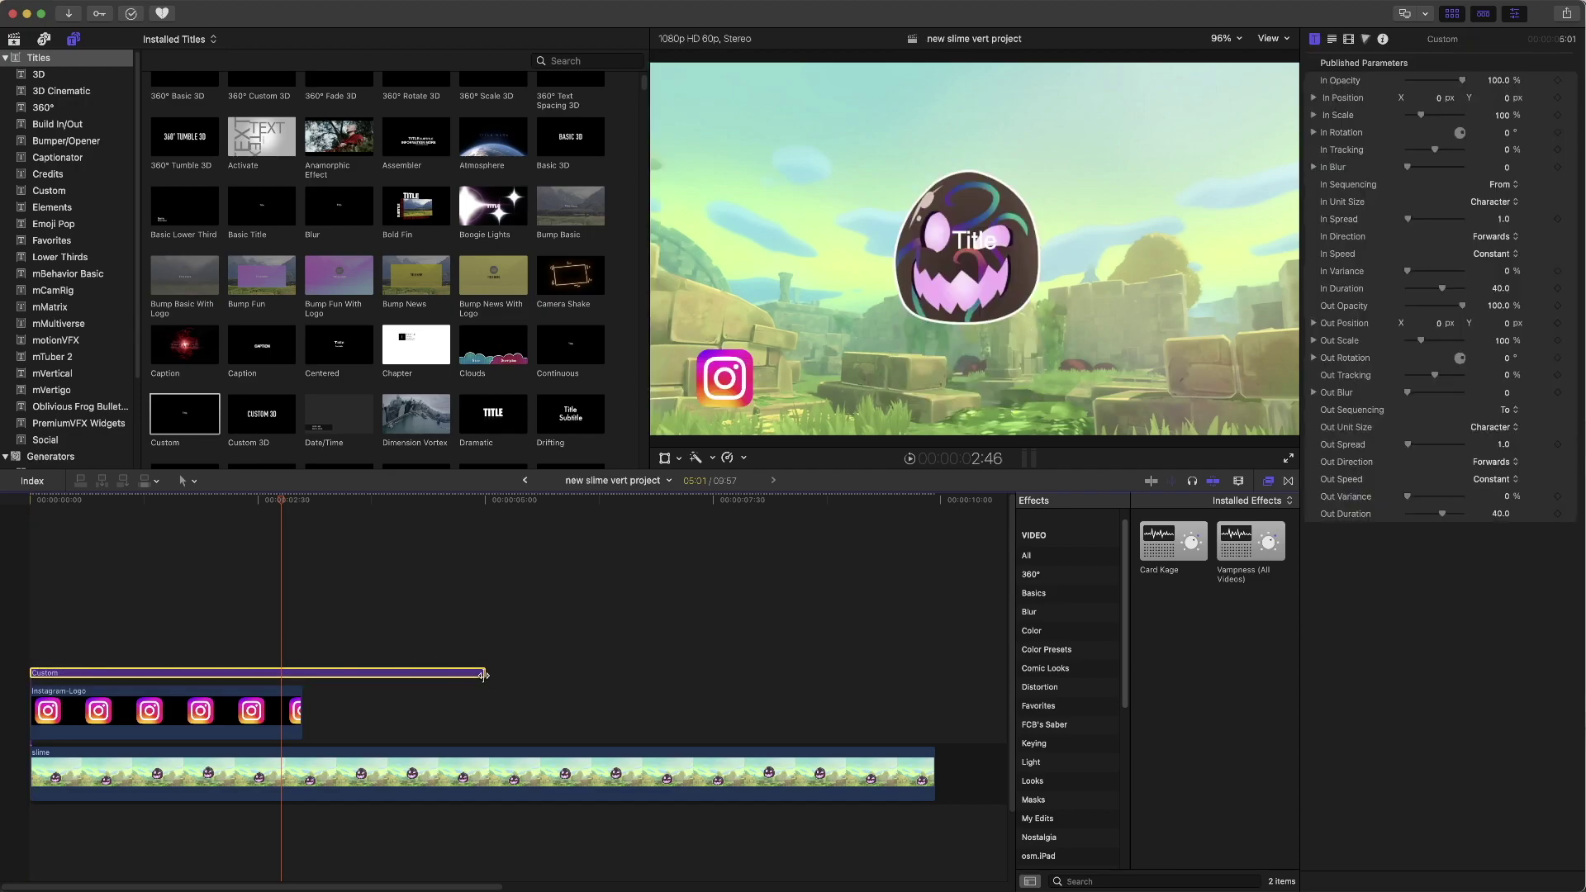
left_click_drag(465, 677, 300, 677)
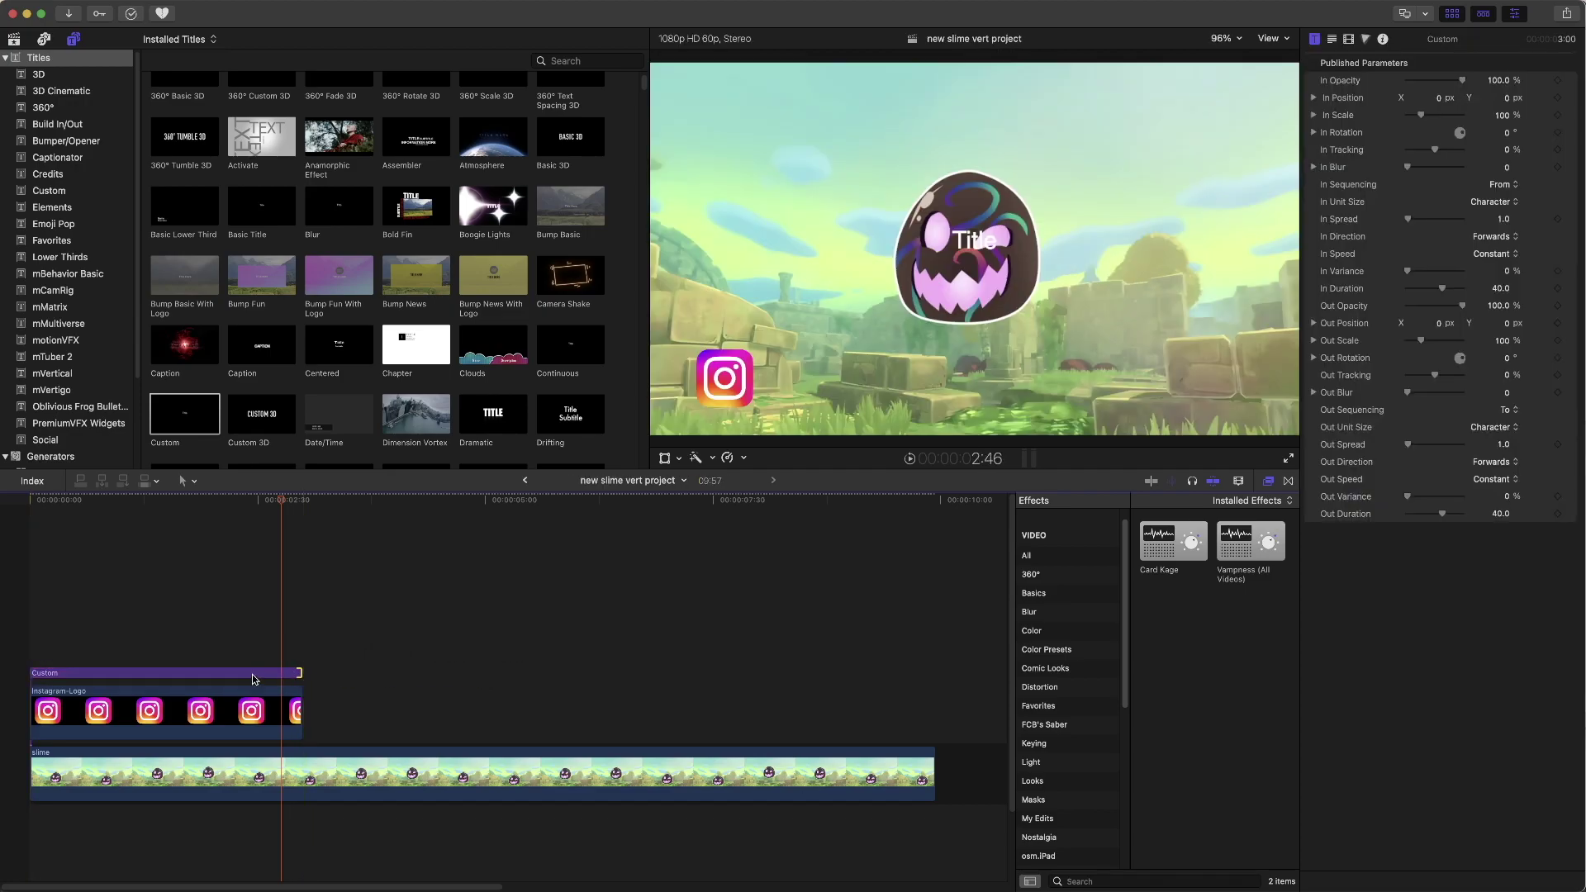
left_click(169, 674)
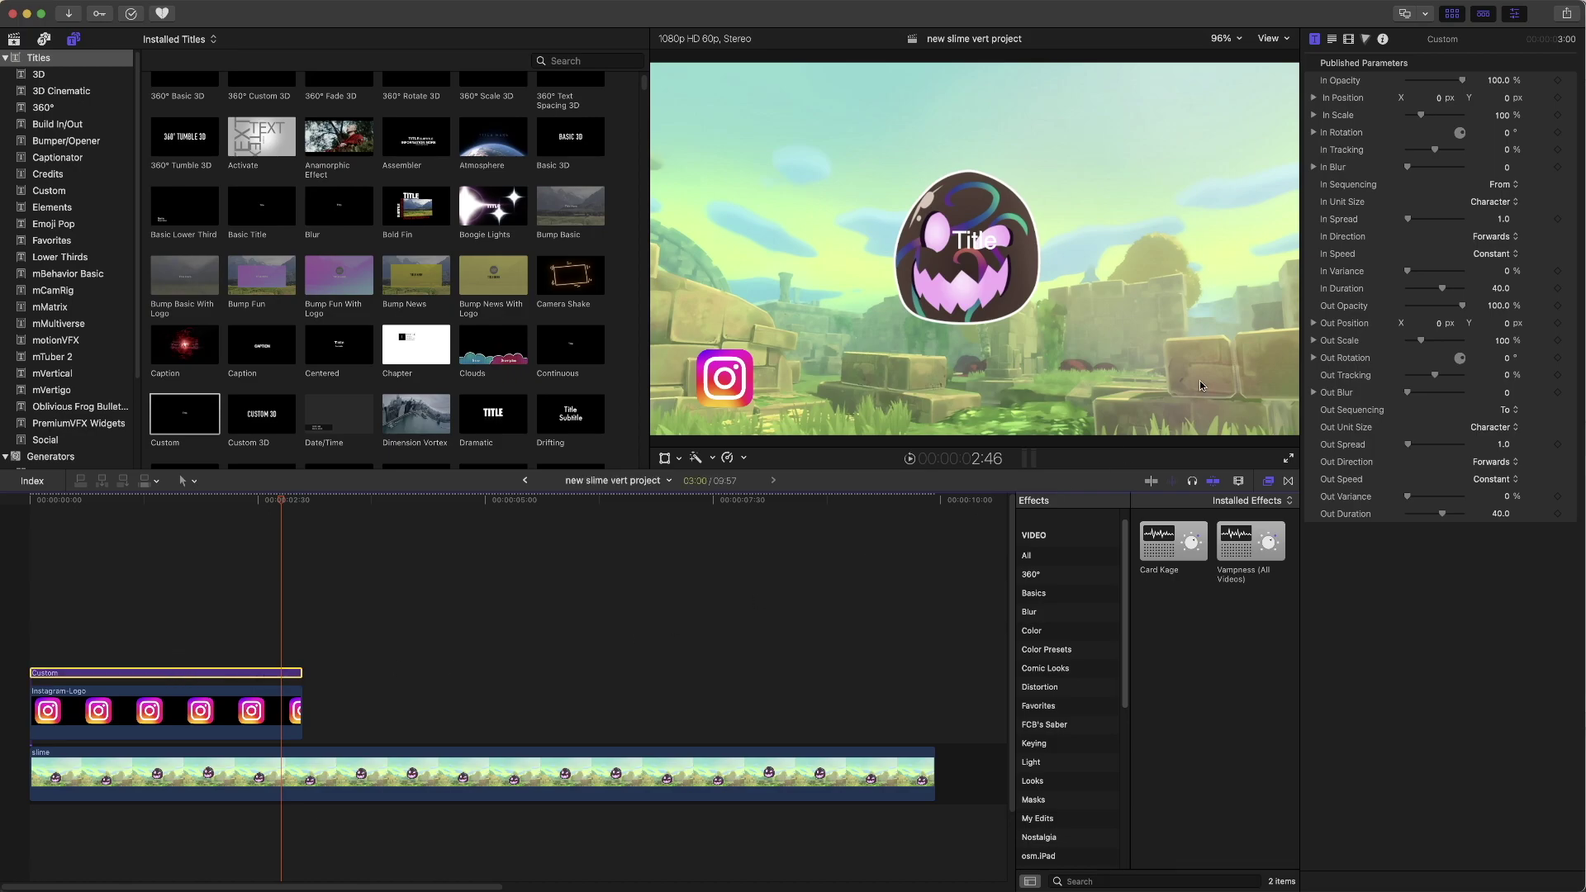
left_click(1332, 40)
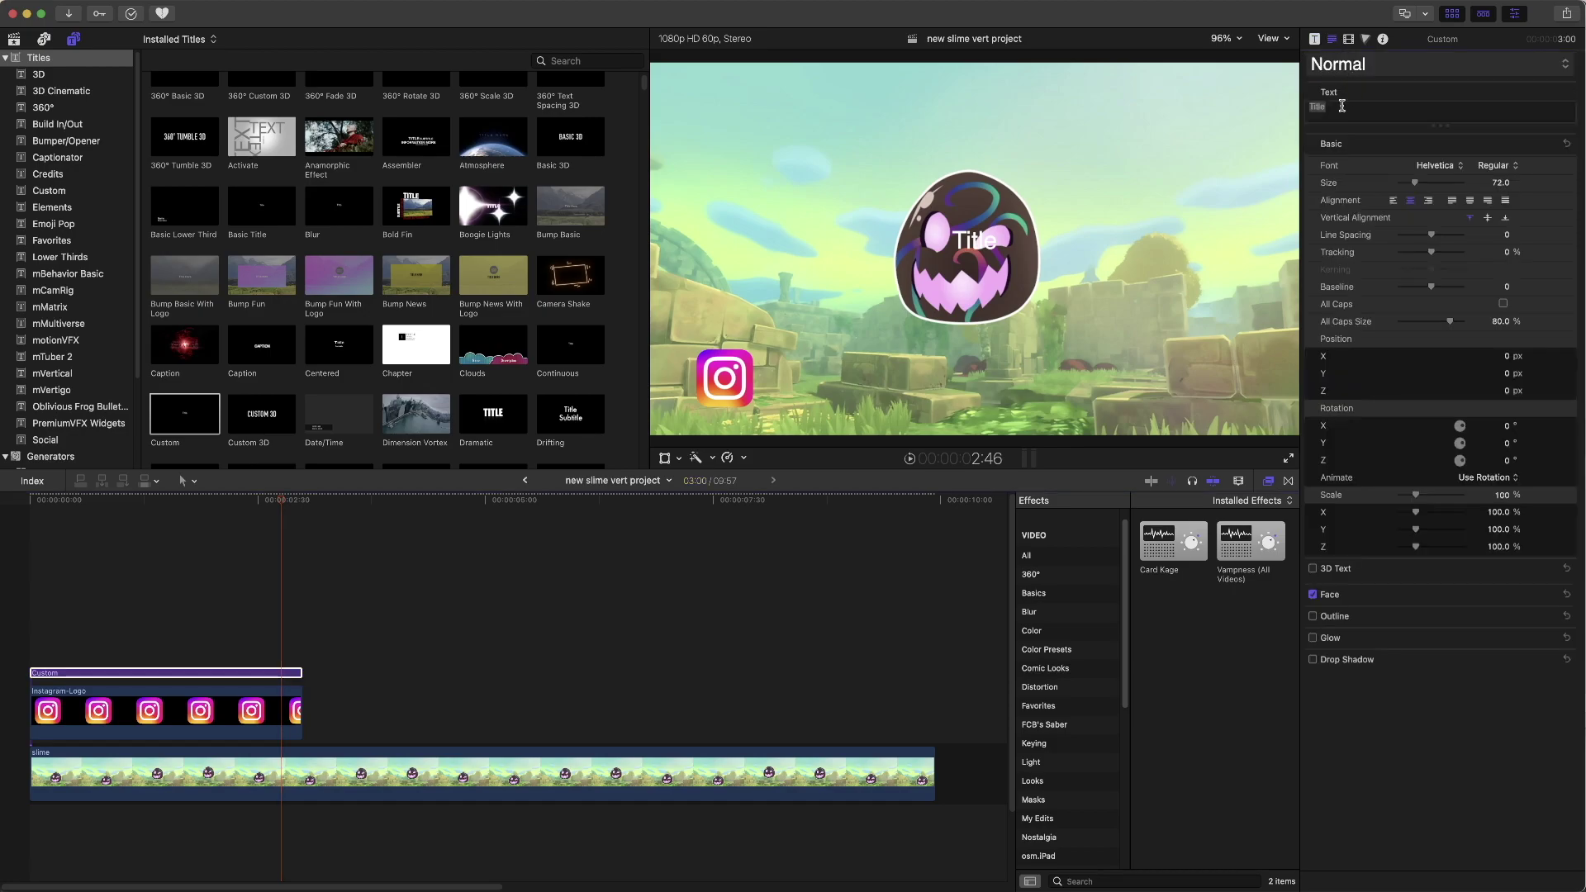
left_click(1341, 107)
left_click_drag(1339, 110, 1298, 110)
type("@vamp6x6x6x")
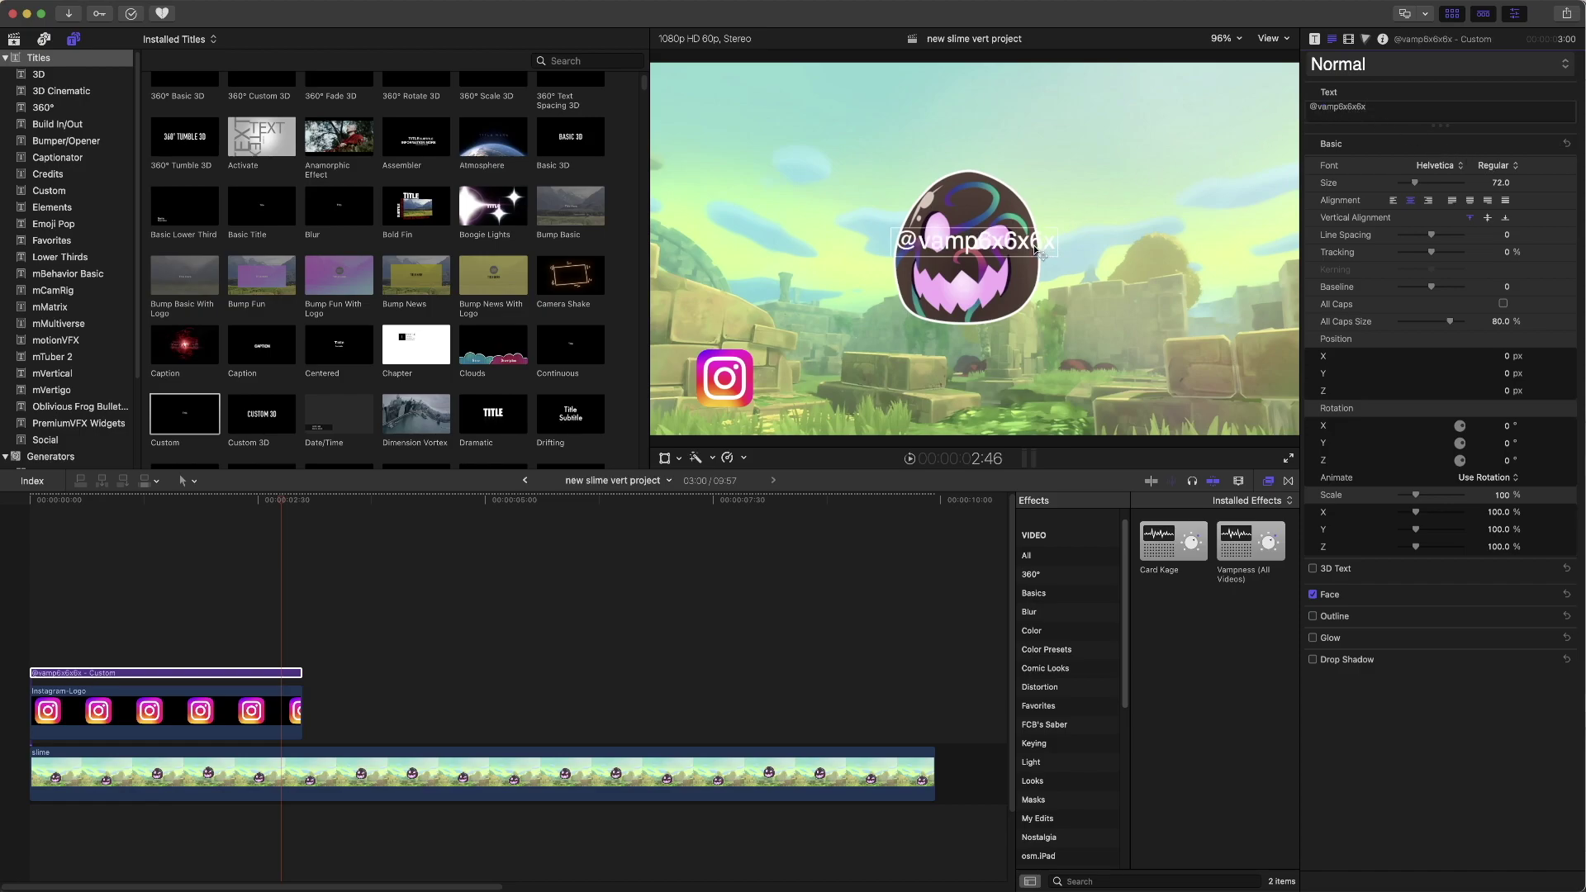
Step: Place the handle beside the logo, make it Bold, and resize it to 69.8
left_click_drag(1039, 250, 911, 386)
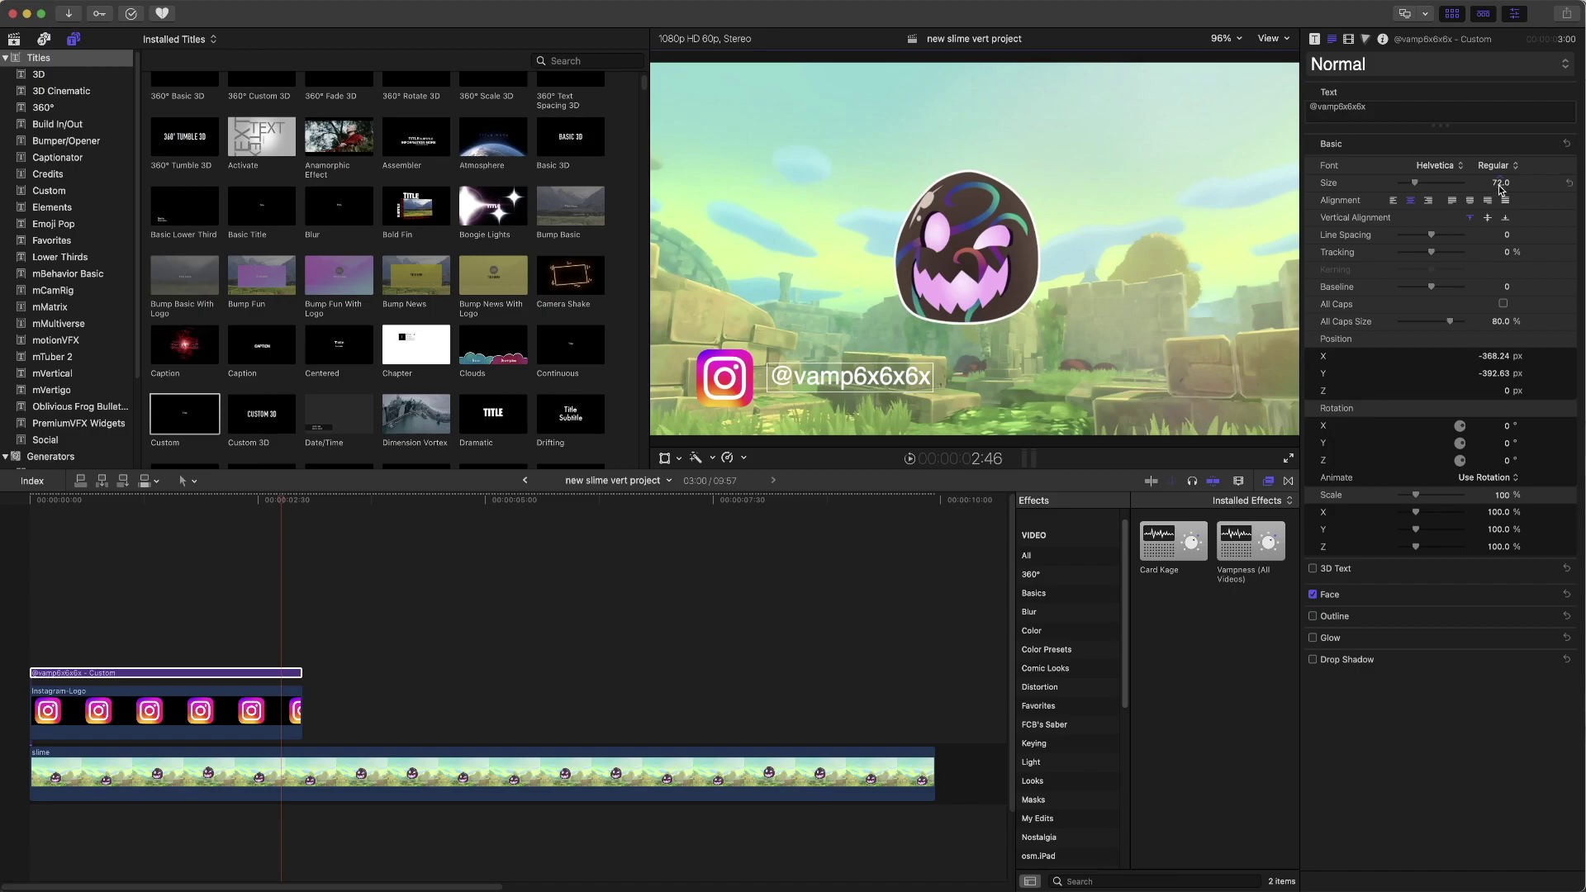
mouse_move(1501, 189)
left_mouse_down()
mouse_move(1524, 181)
mouse_move(1475, 200)
left_mouse_up()
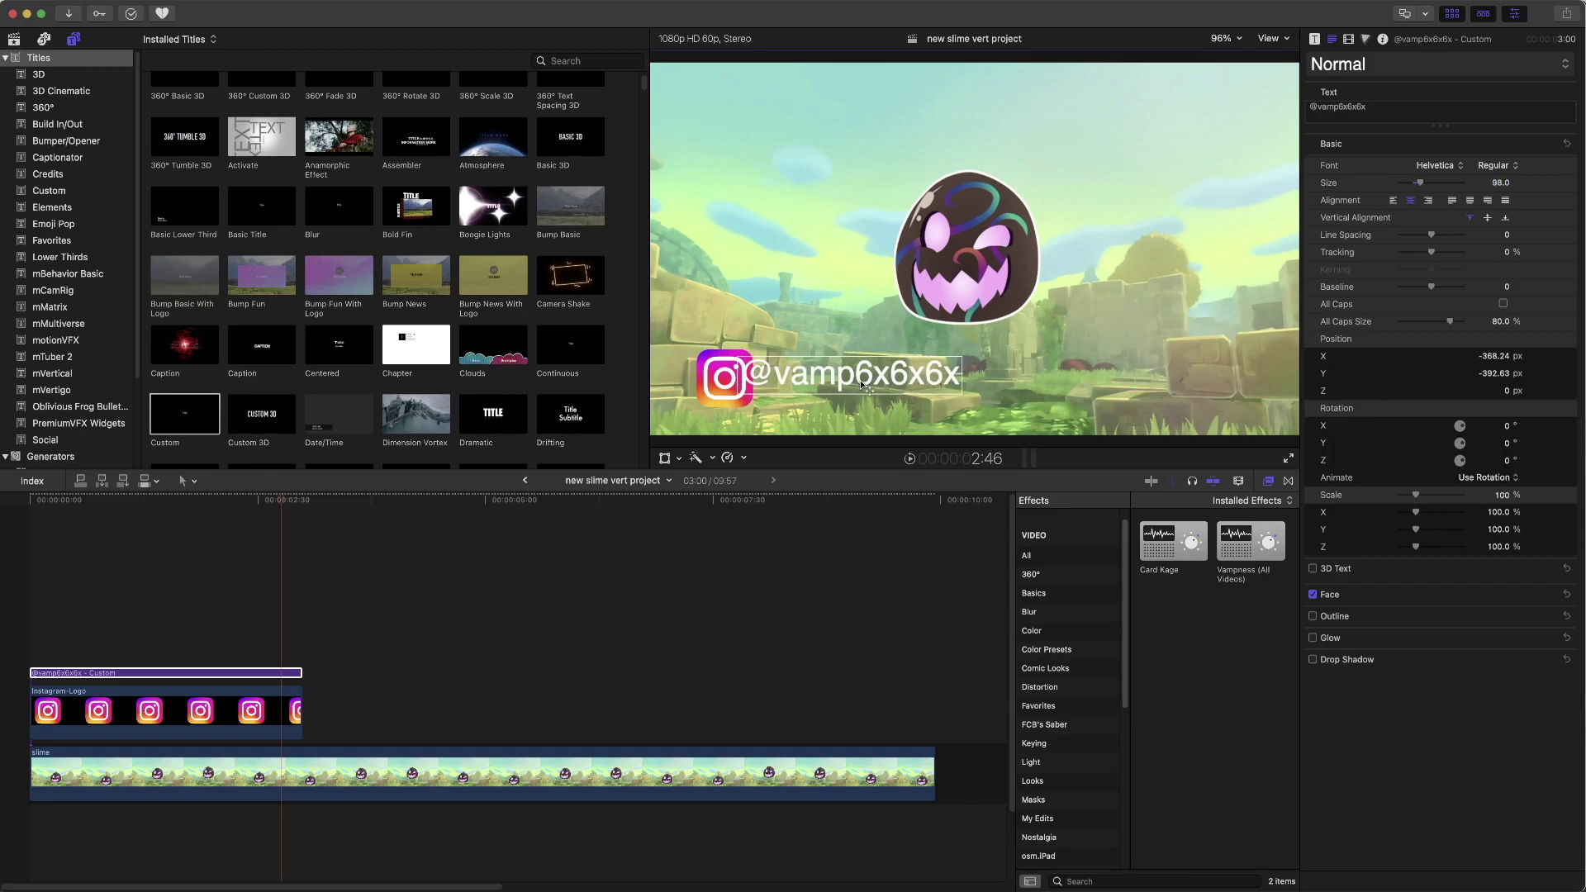
left_click_drag(860, 381, 915, 381)
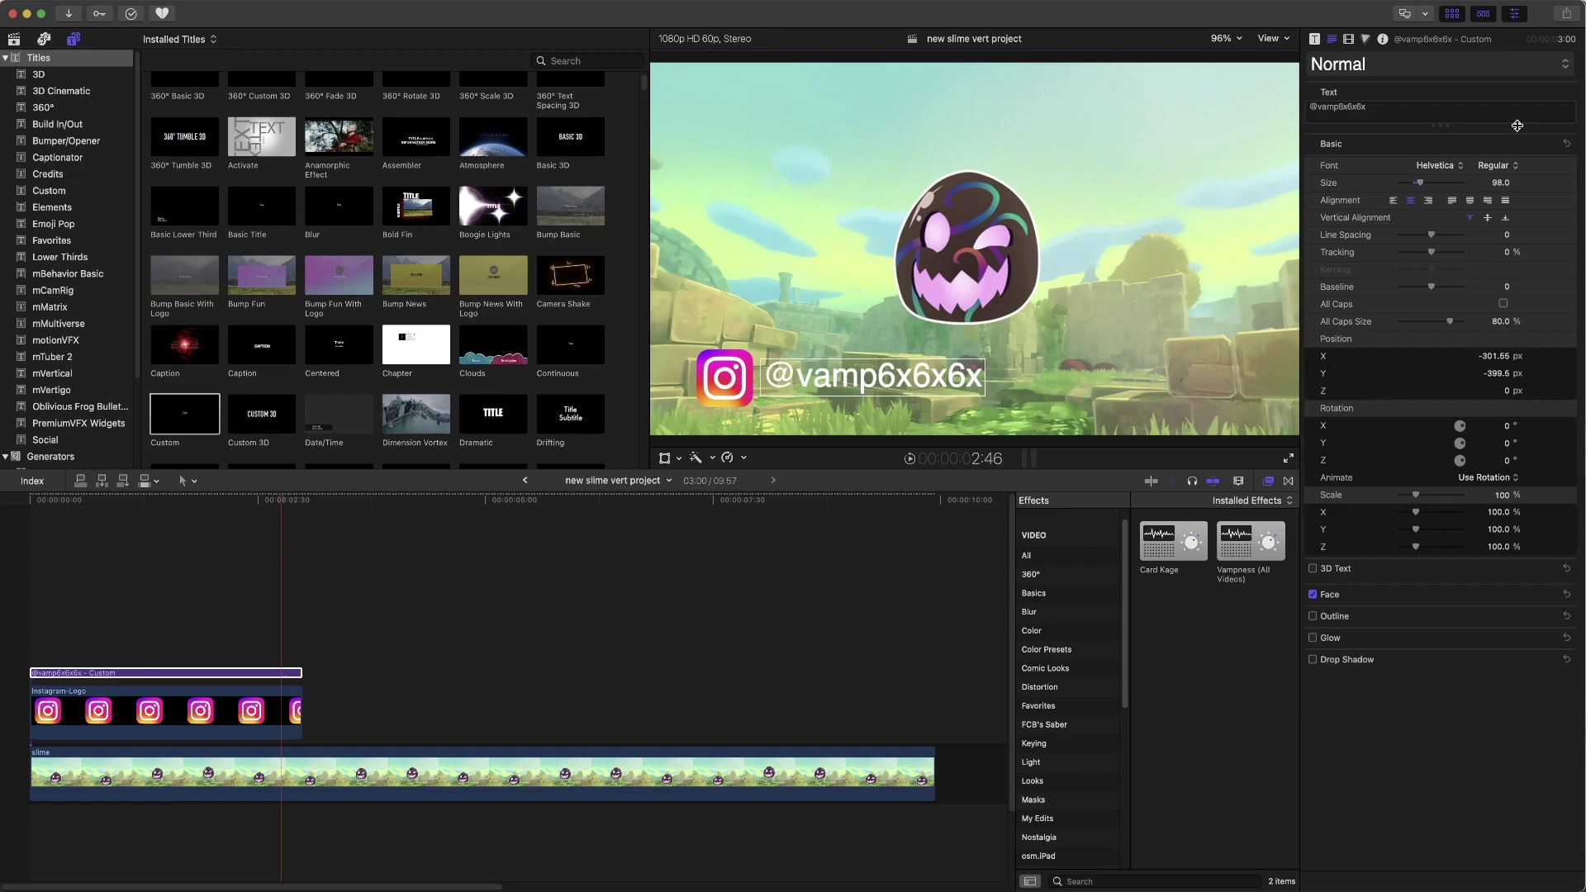
left_click(1493, 165)
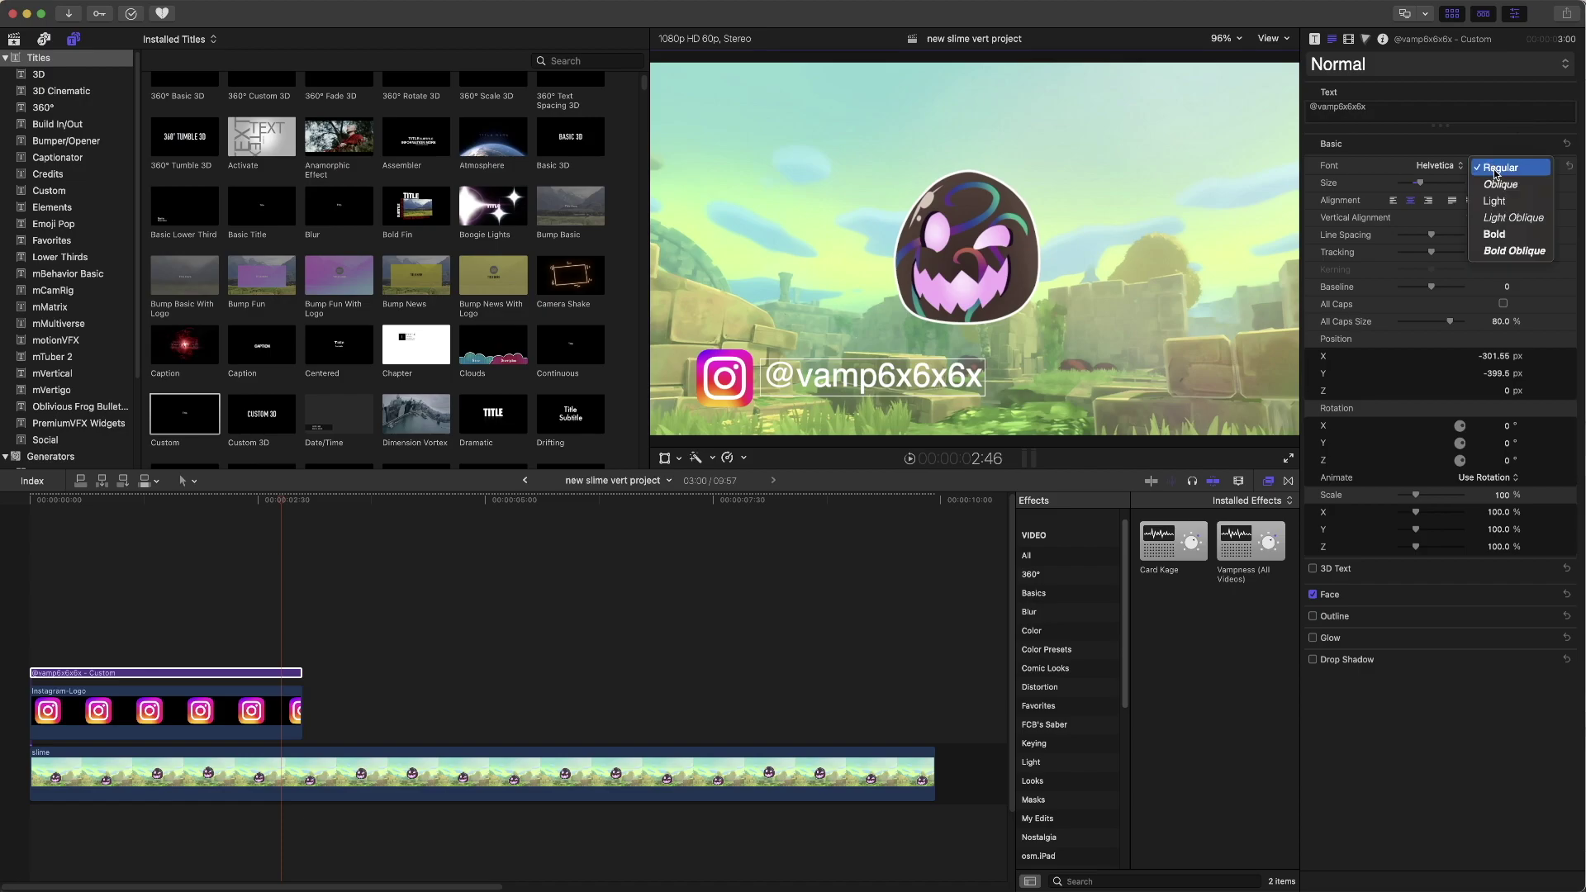
left_click(1503, 238)
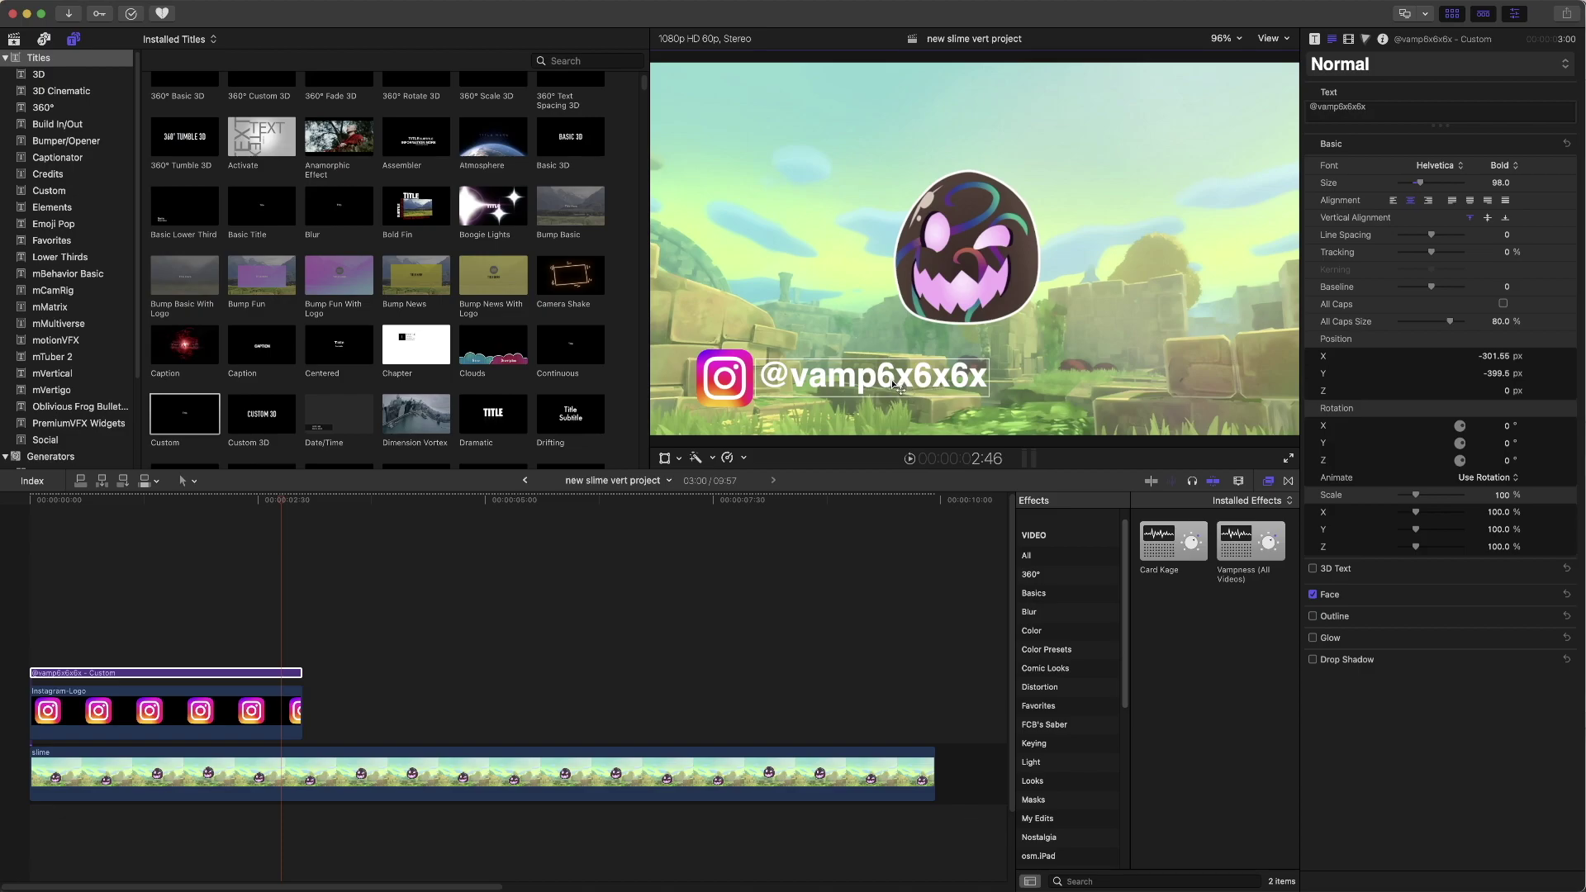
left_click_drag(1501, 183, 1487, 185)
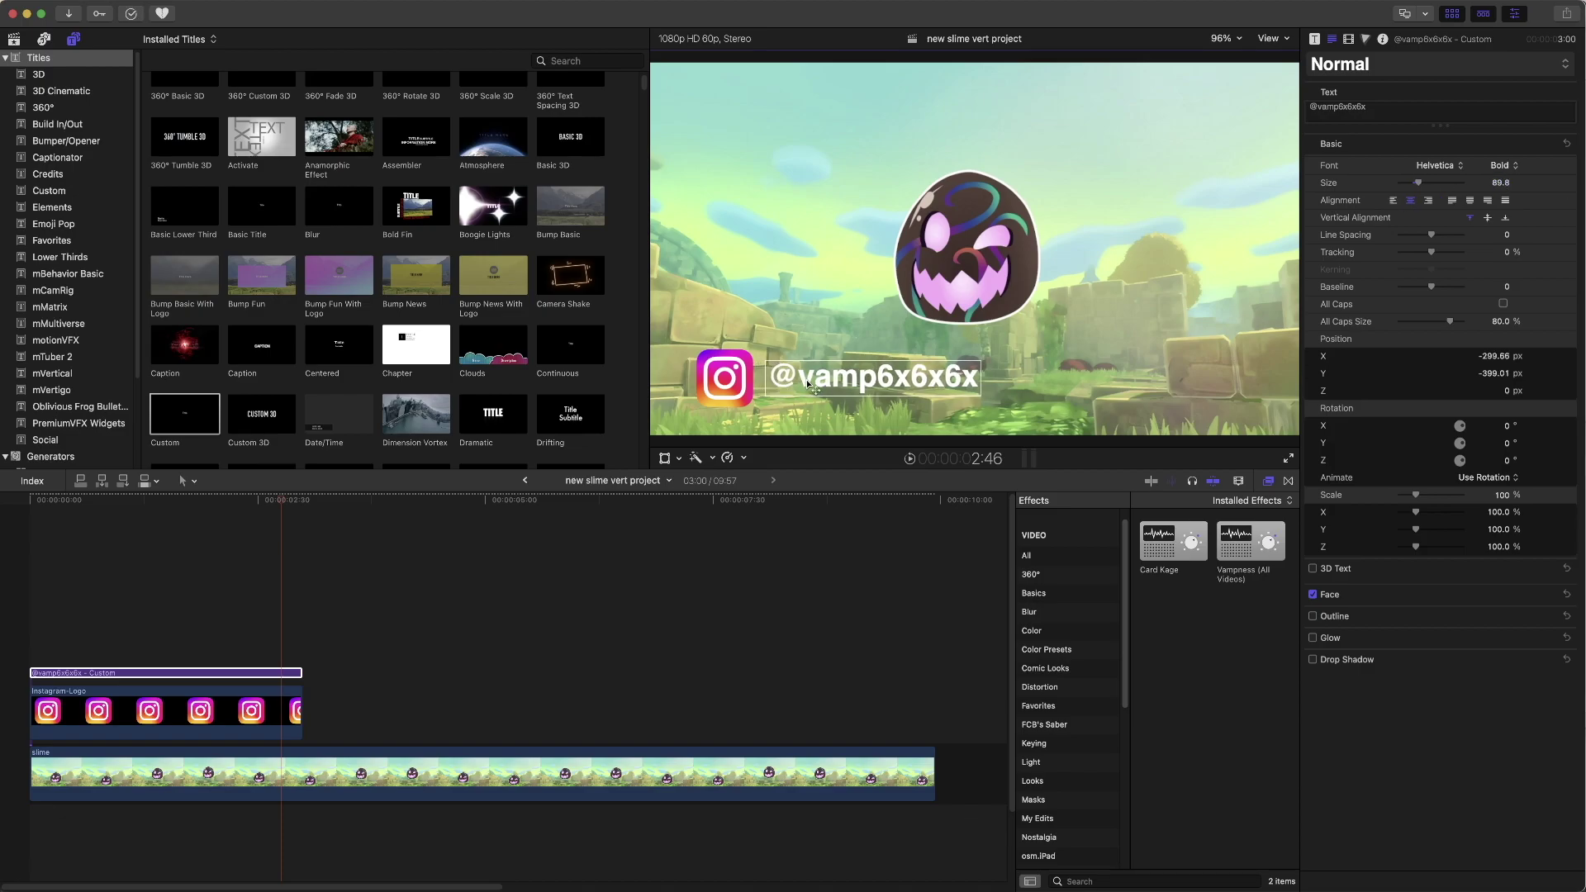
left_click_drag(814, 386, 799, 382)
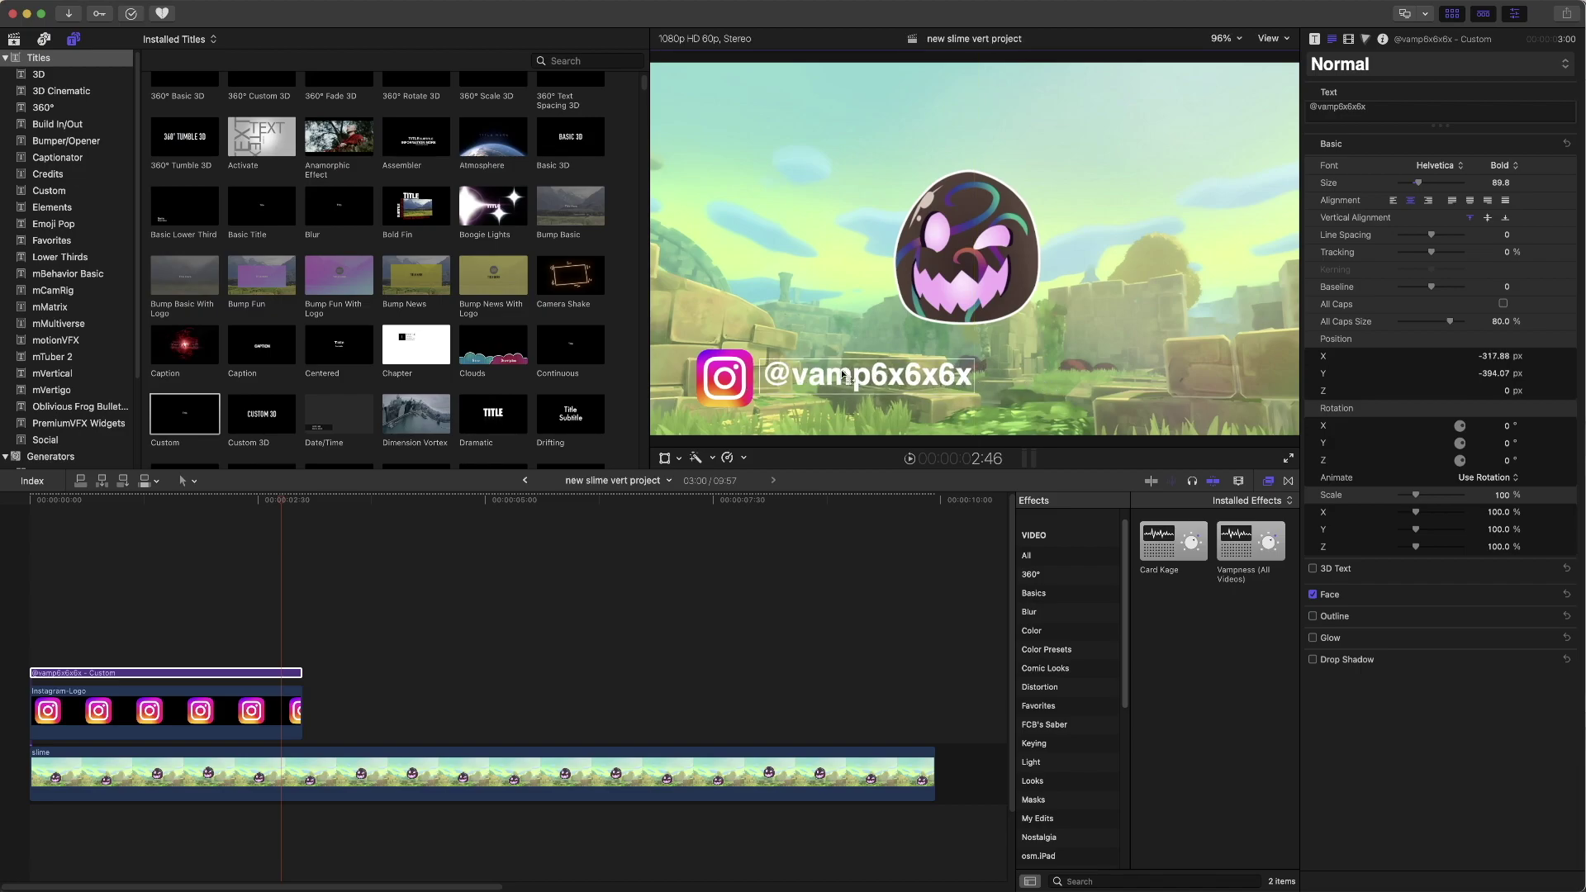
Step: Nudge the handle title down level with the logo and toggle its Outline and Drop Shadow
left_click_drag(843, 385, 844, 386)
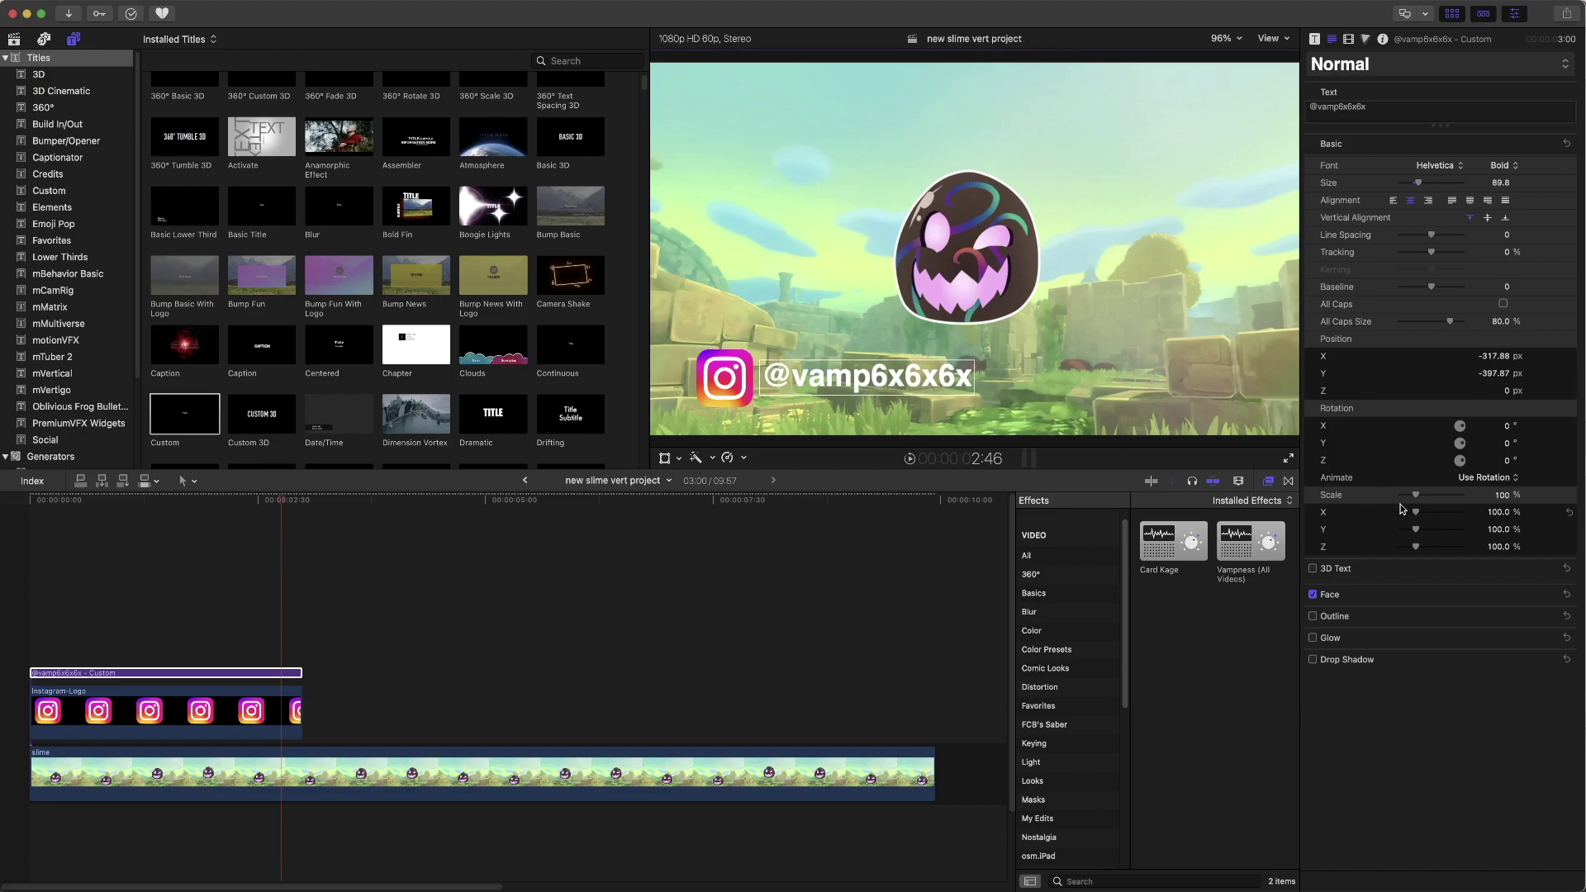
left_click(915, 532)
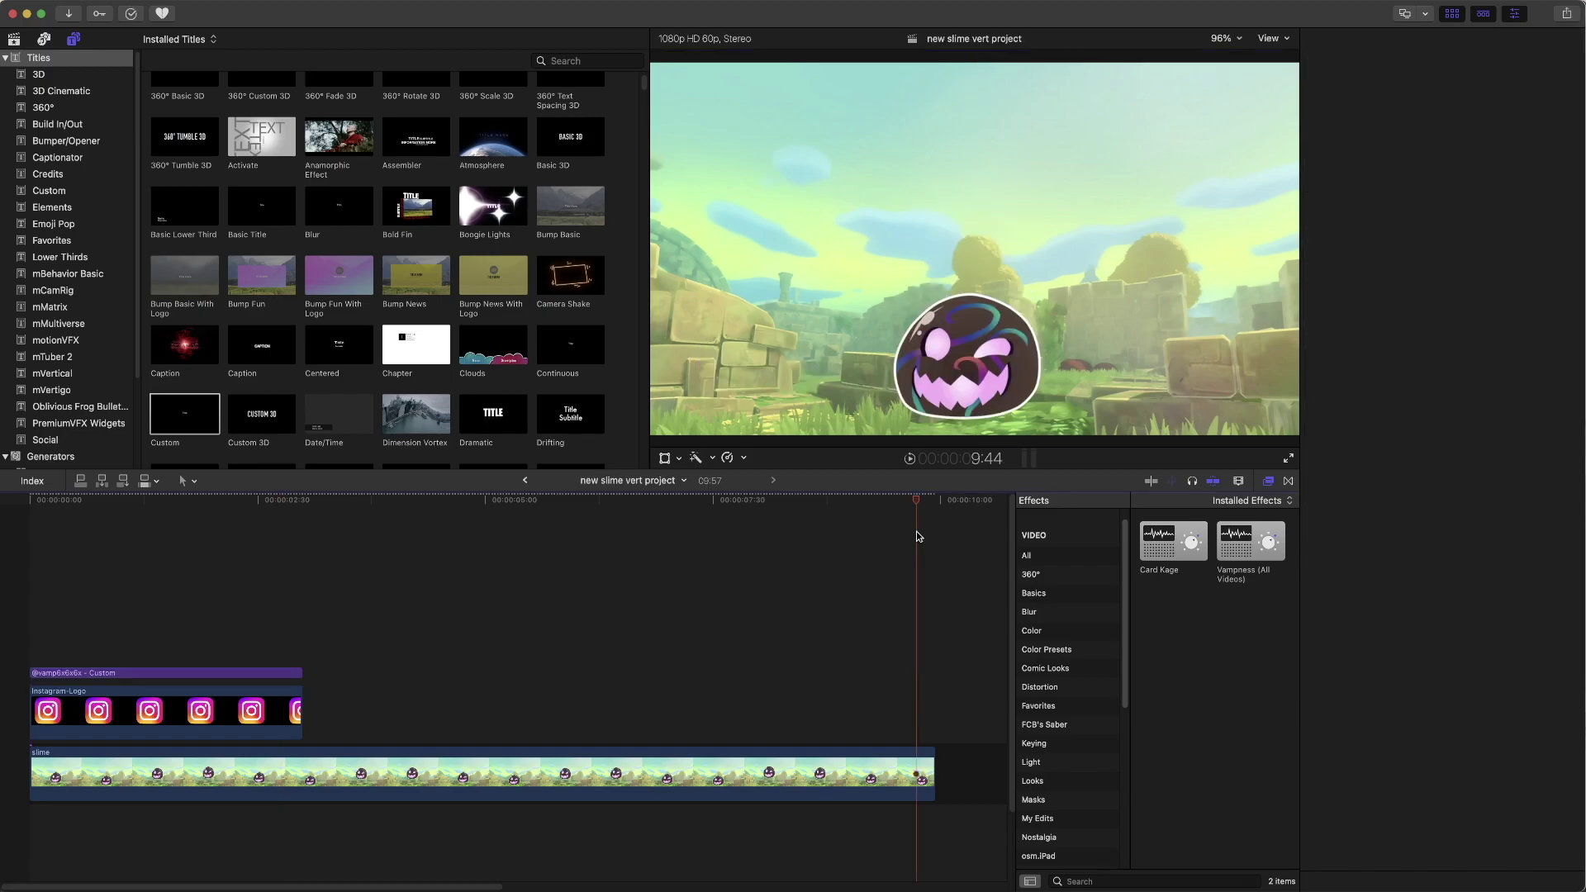
left_click(191, 536)
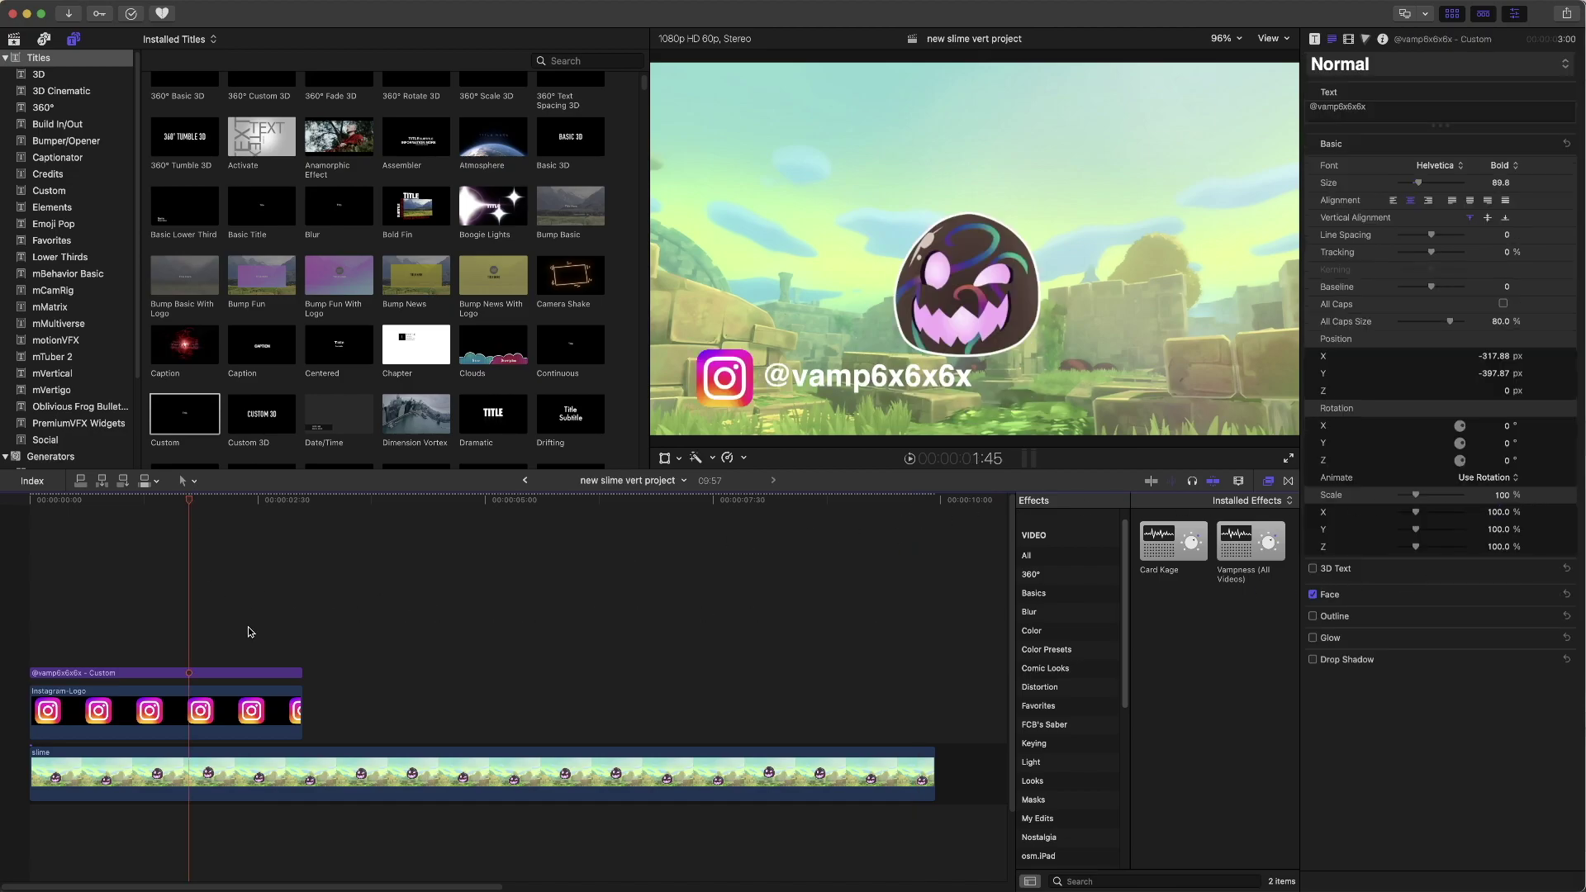
left_click(209, 673)
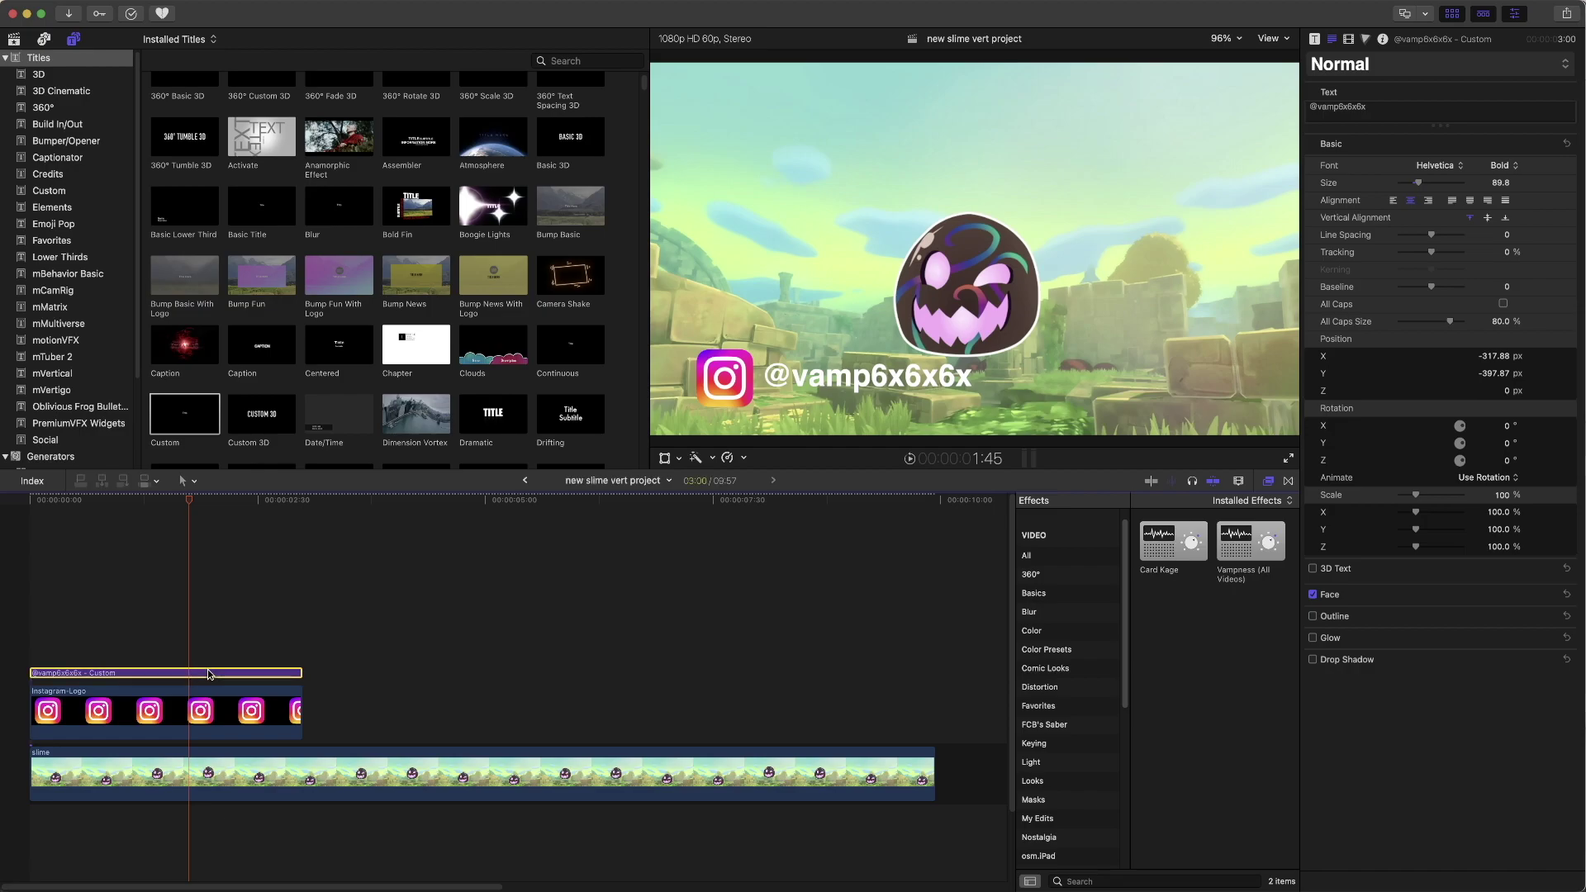
left_click(1314, 617)
left_click(1314, 660)
Step: Add the black Custom solid from Generators > Solids and trim it to end at 3:00
scroll(51, 226, "down", 3)
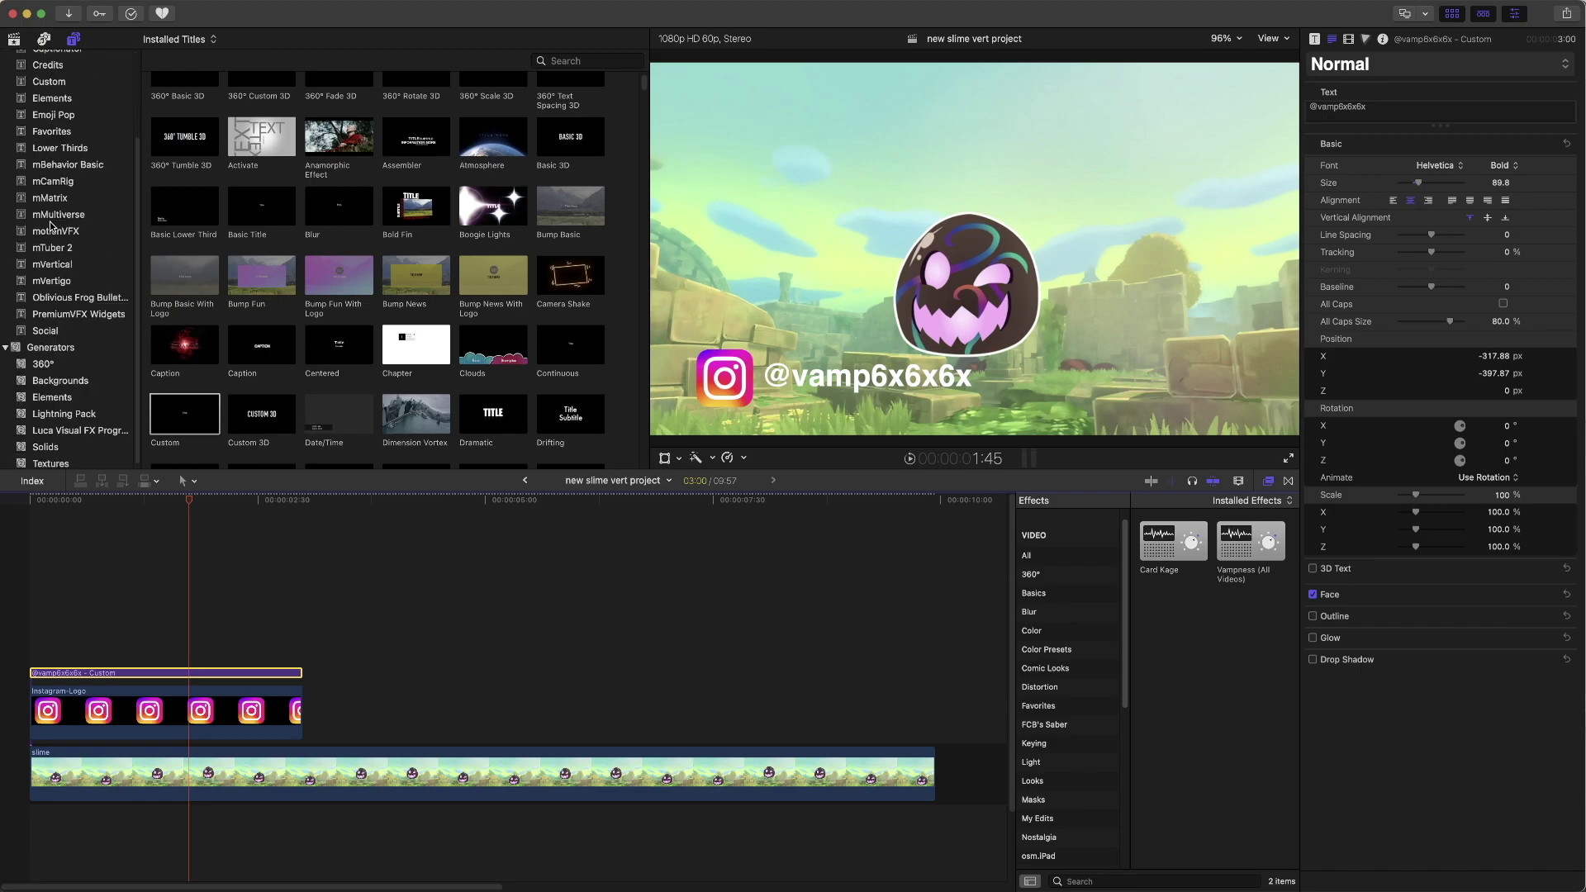
left_click(58, 447)
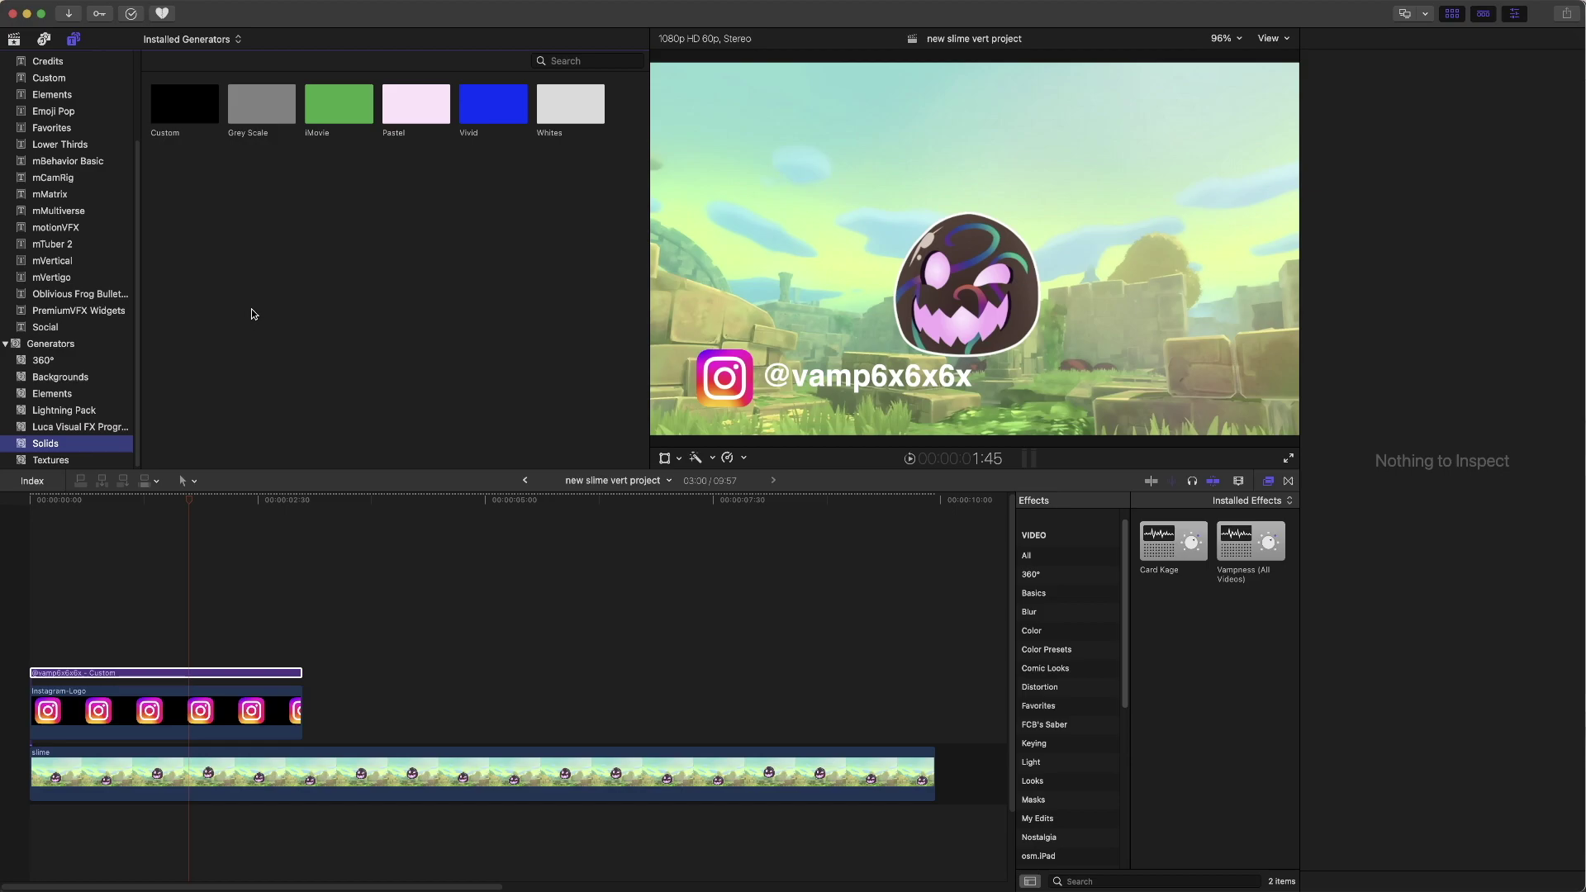
left_click_drag(184, 111, 28, 663)
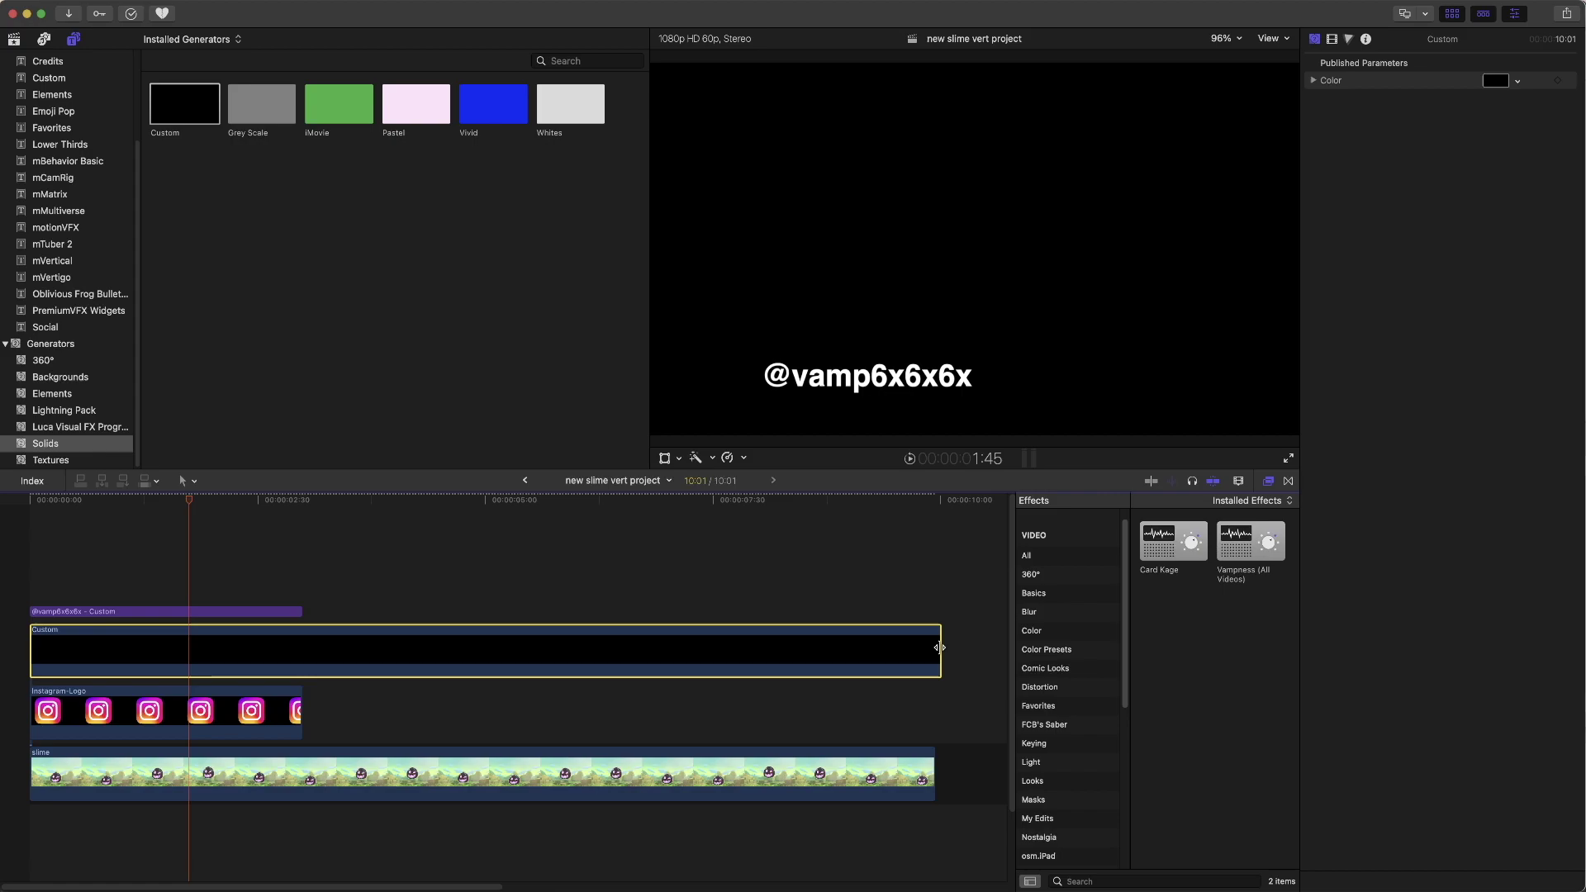
left_click_drag(940, 648, 303, 665)
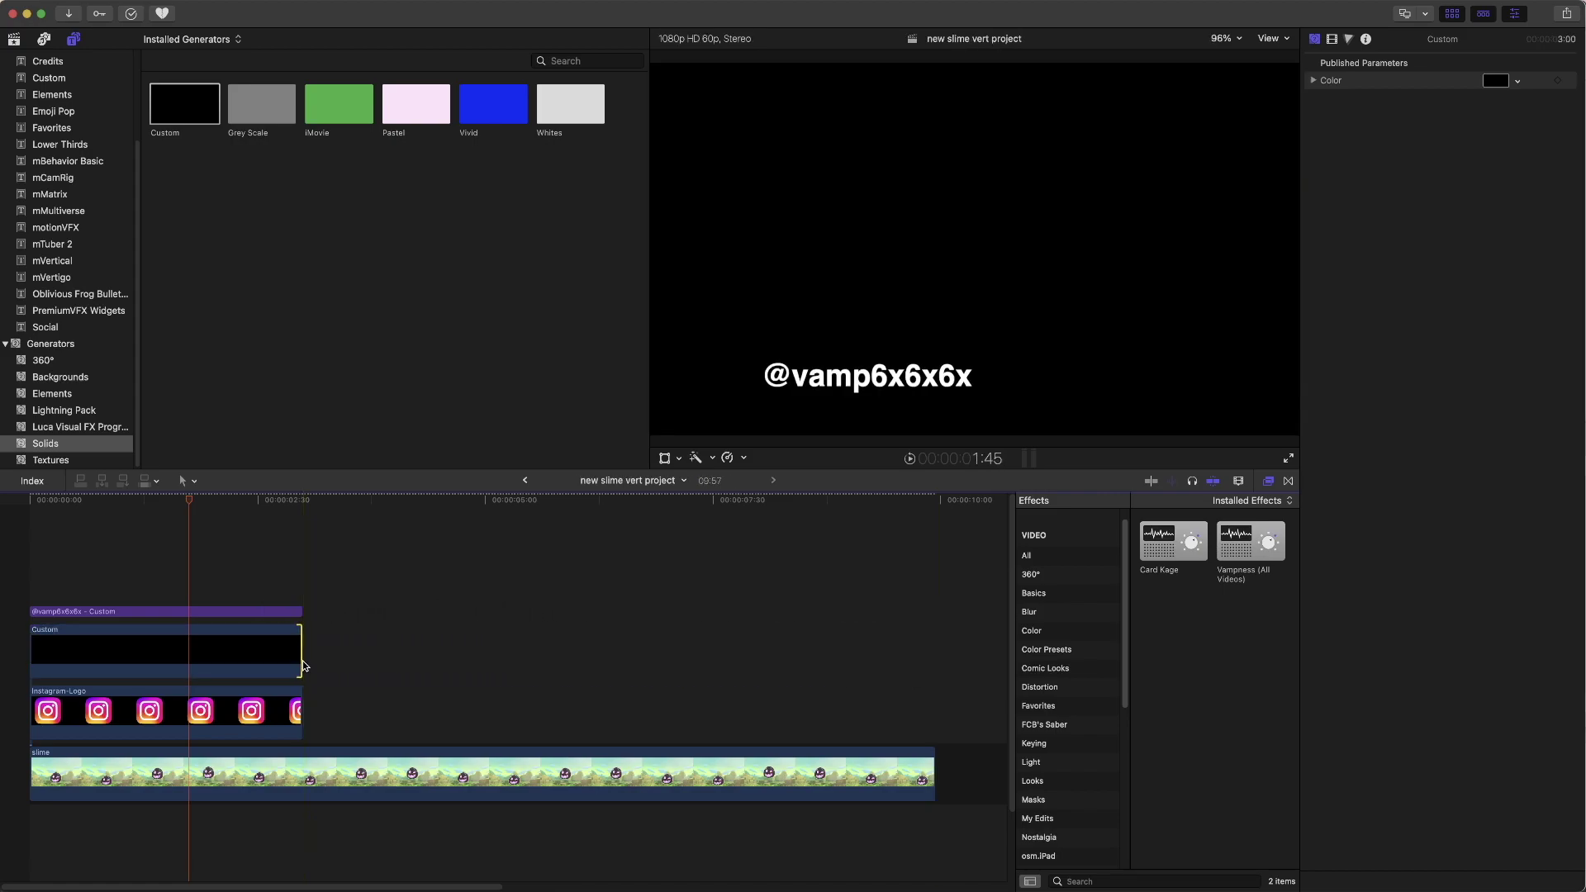
left_click(188, 501)
left_click(234, 663)
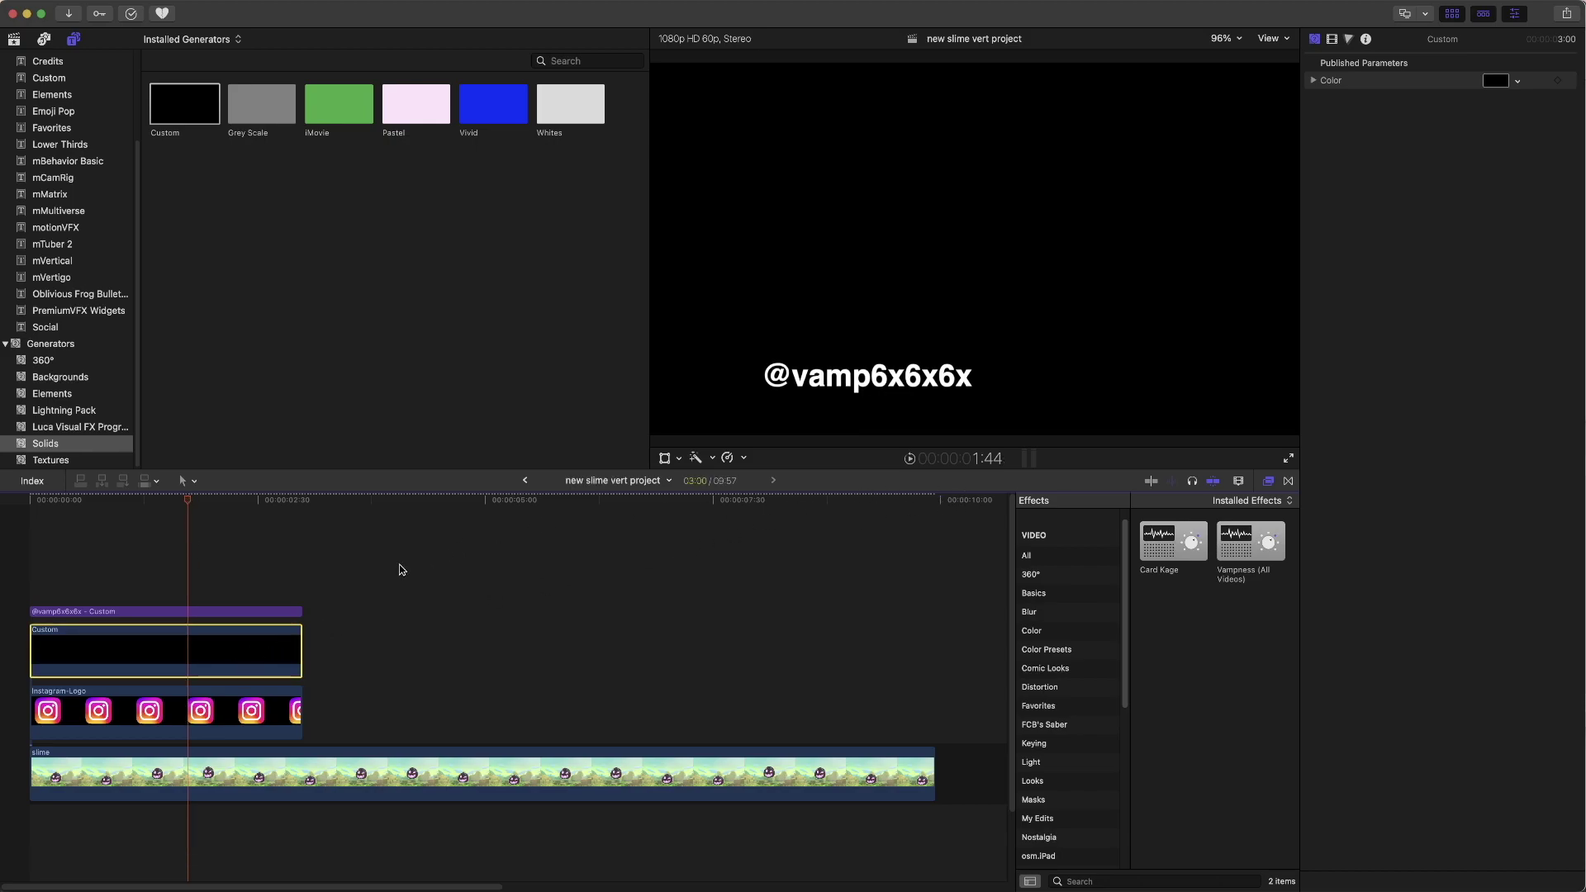
Step: Move the black solid below the logo lane and crop its left, top and bottom into a bar
left_click_drag(259, 663, 250, 724)
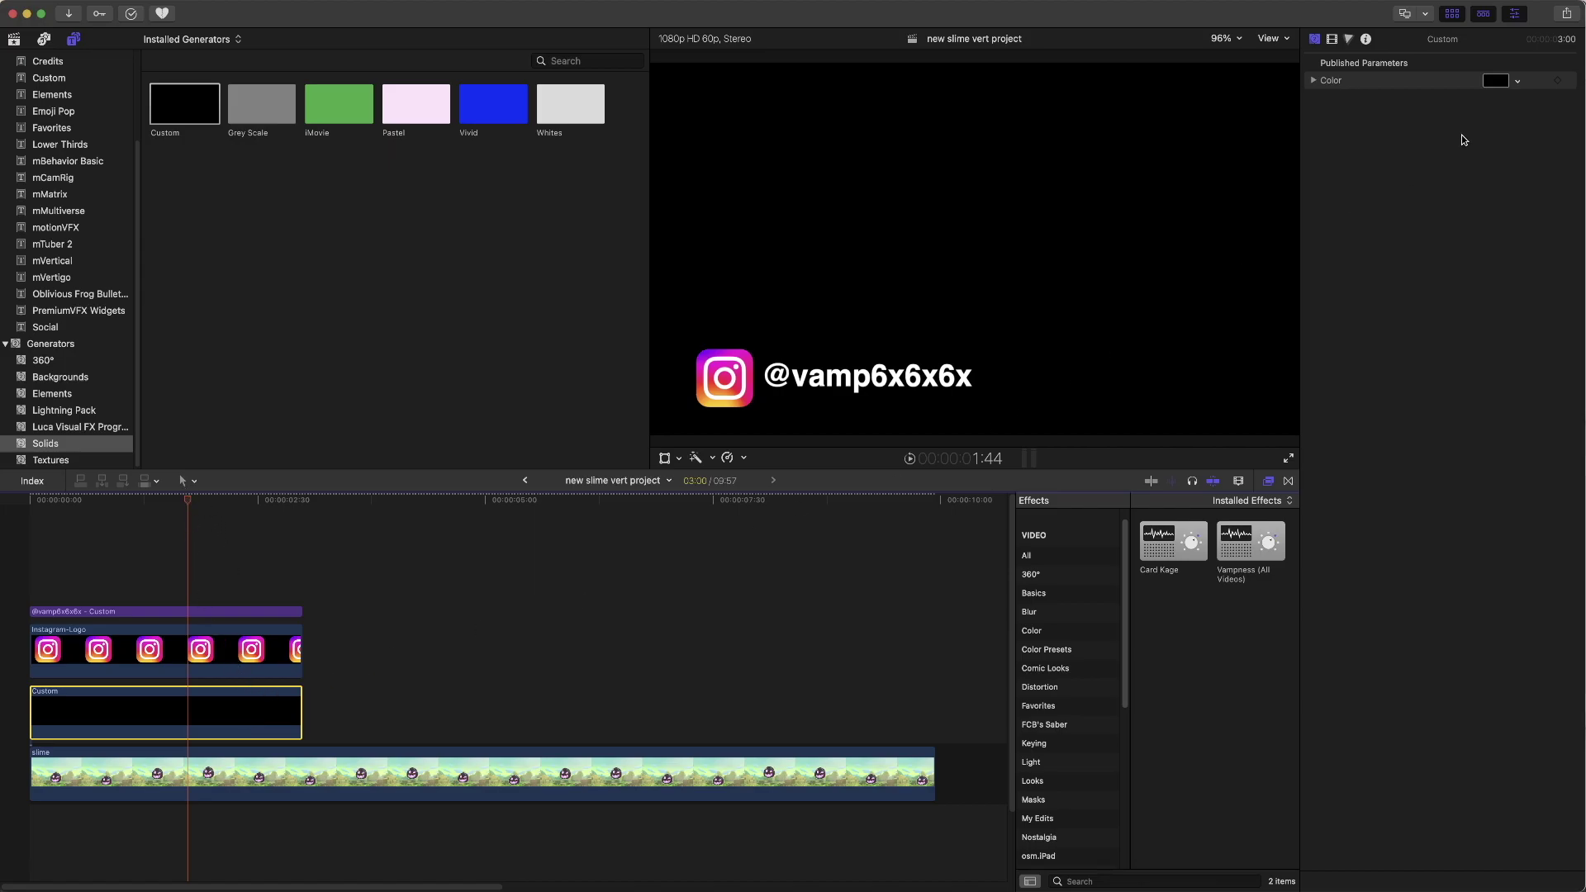
left_click(1333, 39)
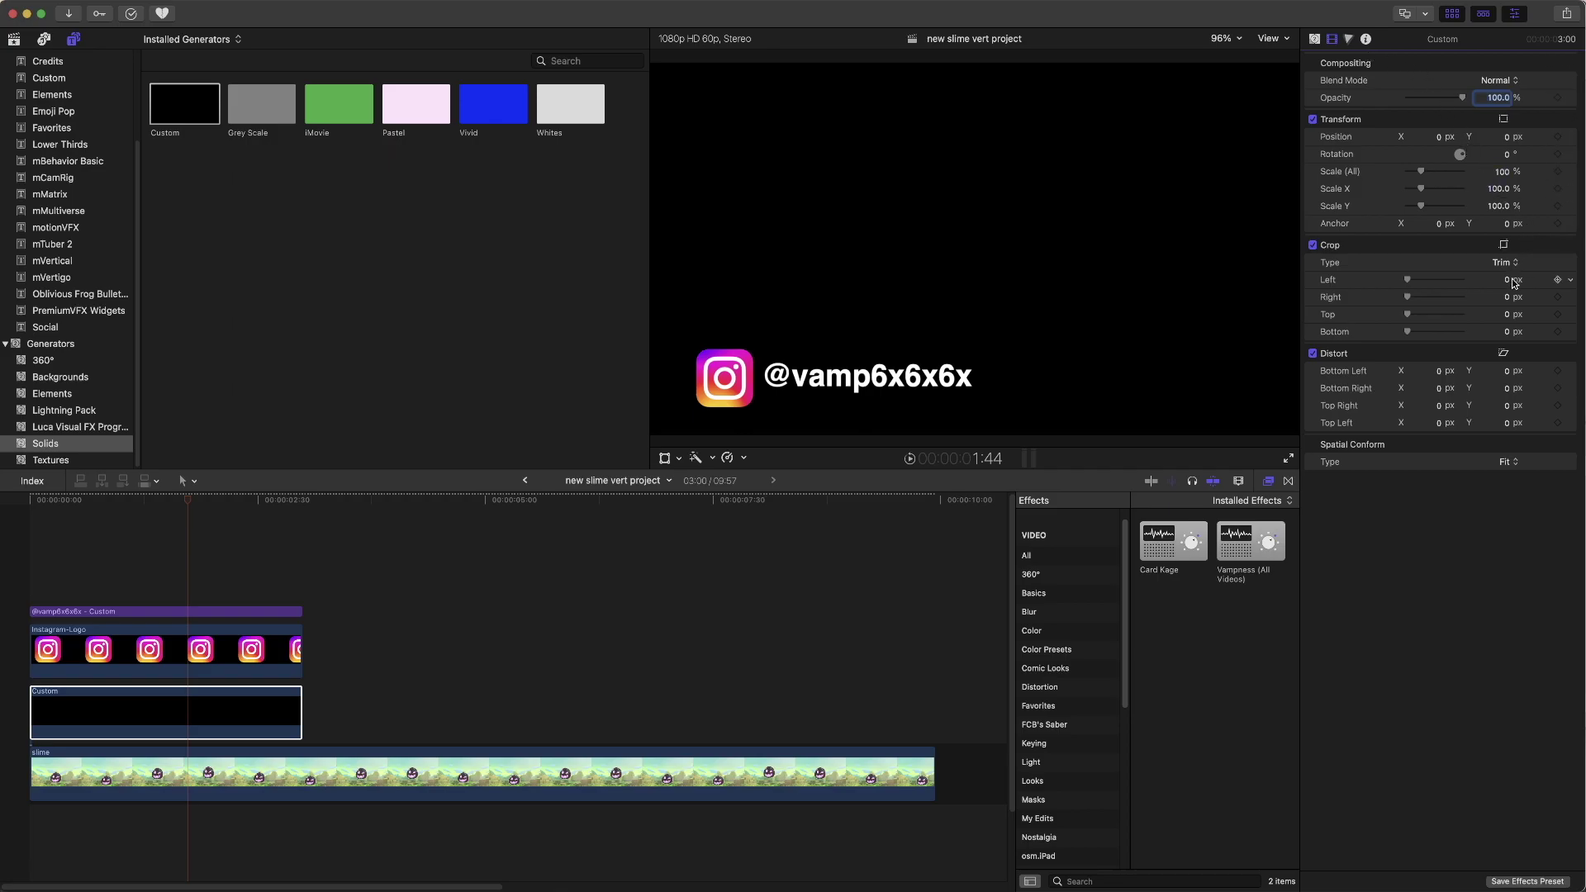
left_click_drag(1510, 284, 1533, 313)
left_click_drag(1499, 332, 1511, 338)
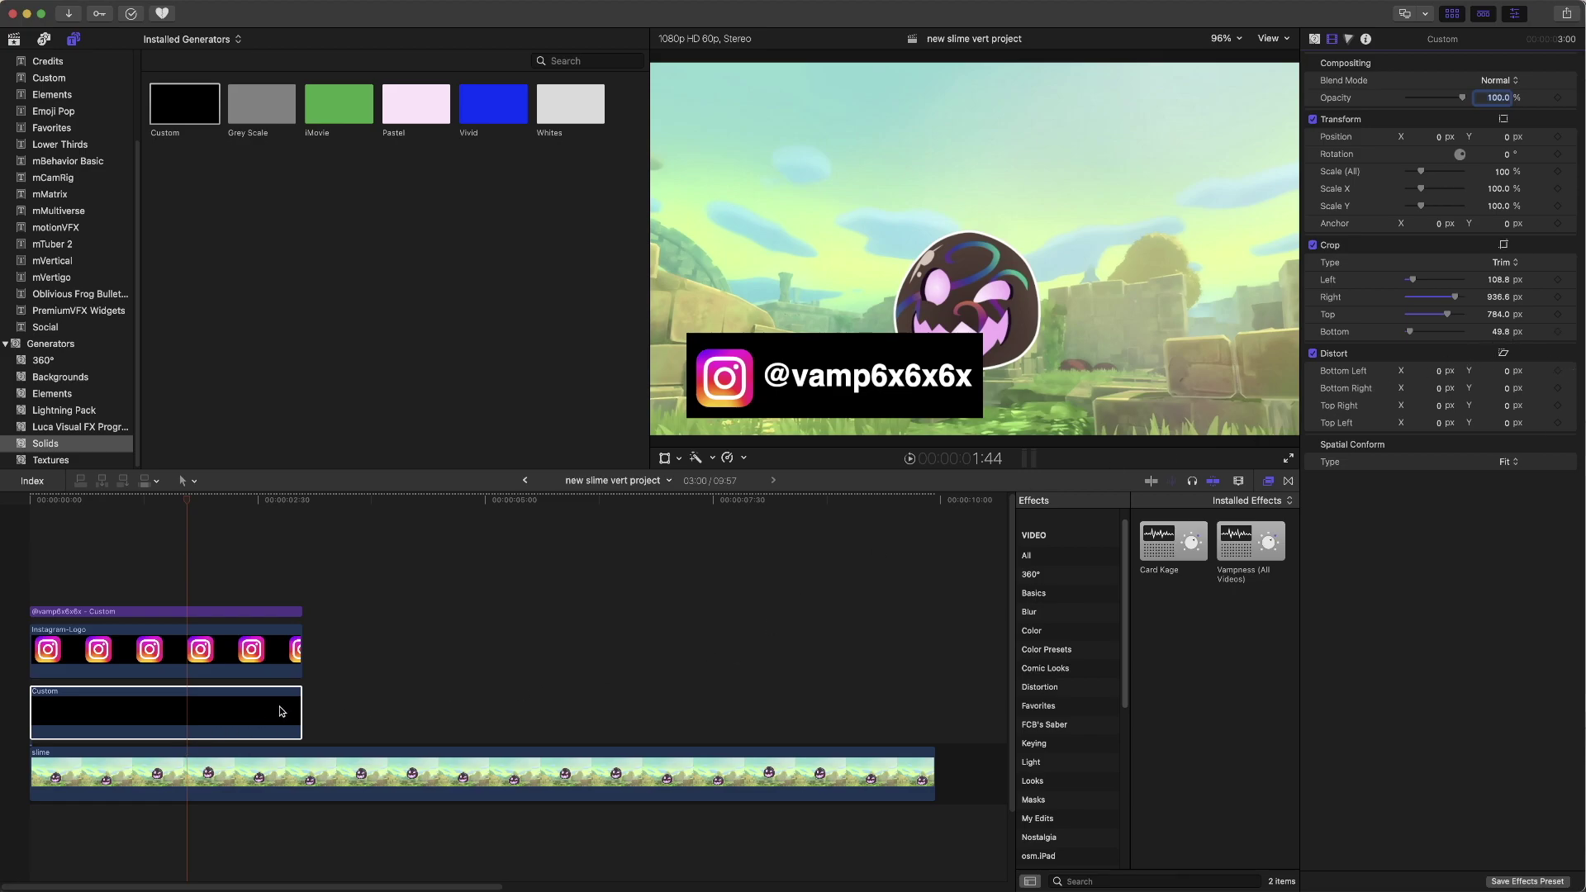
Step: Apply a Shape Mask to the black bar with 35.92% curvature and minimum feather and falloff
left_click(1034, 800)
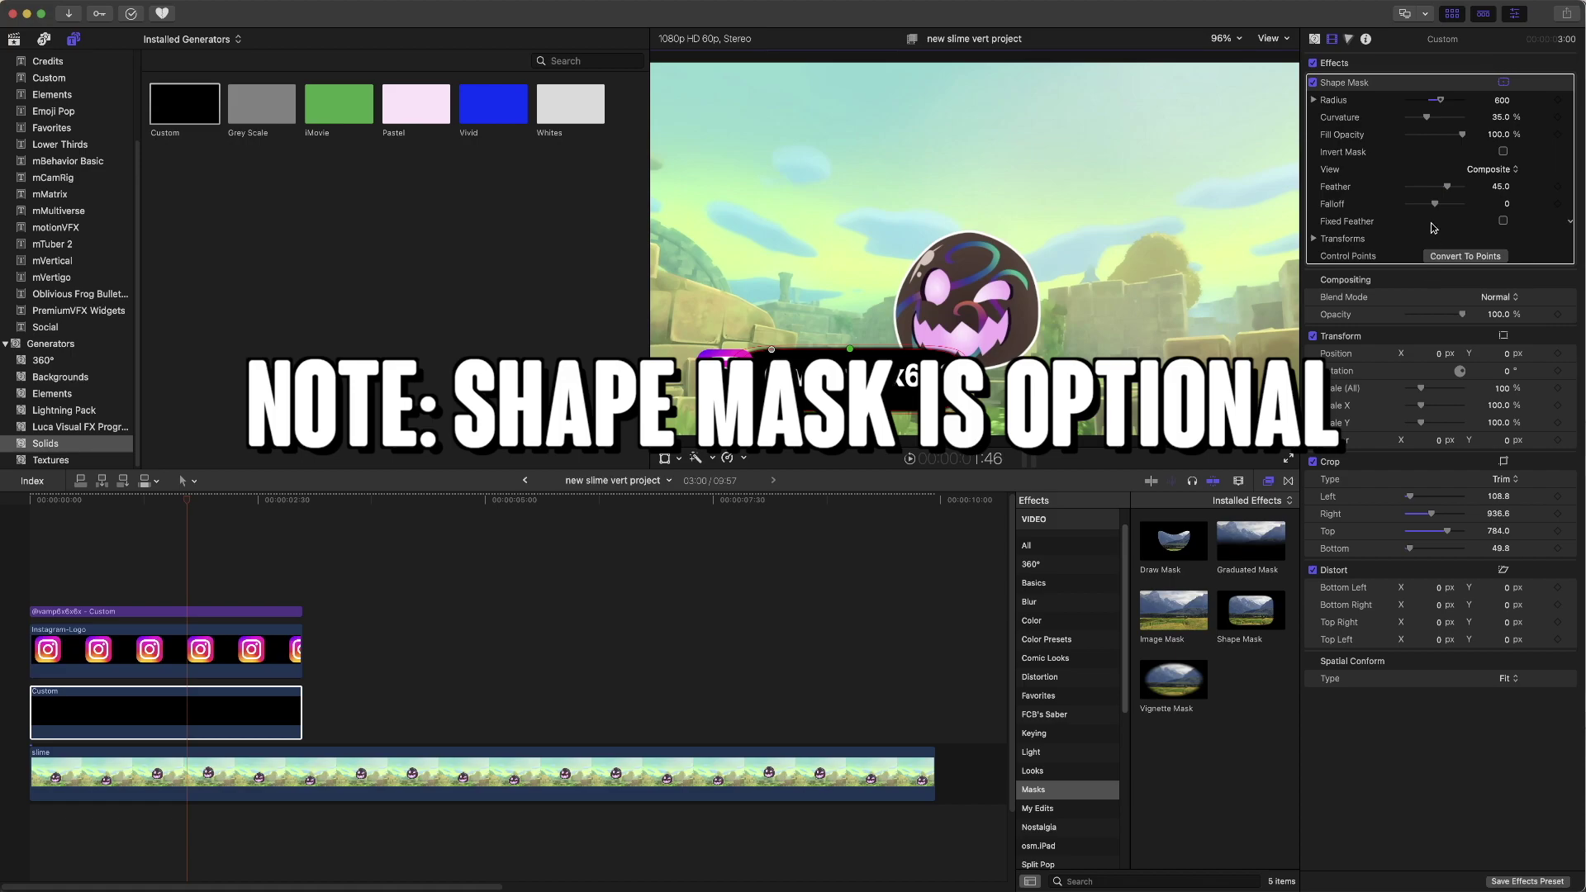
left_click_drag(1447, 186, 1463, 186)
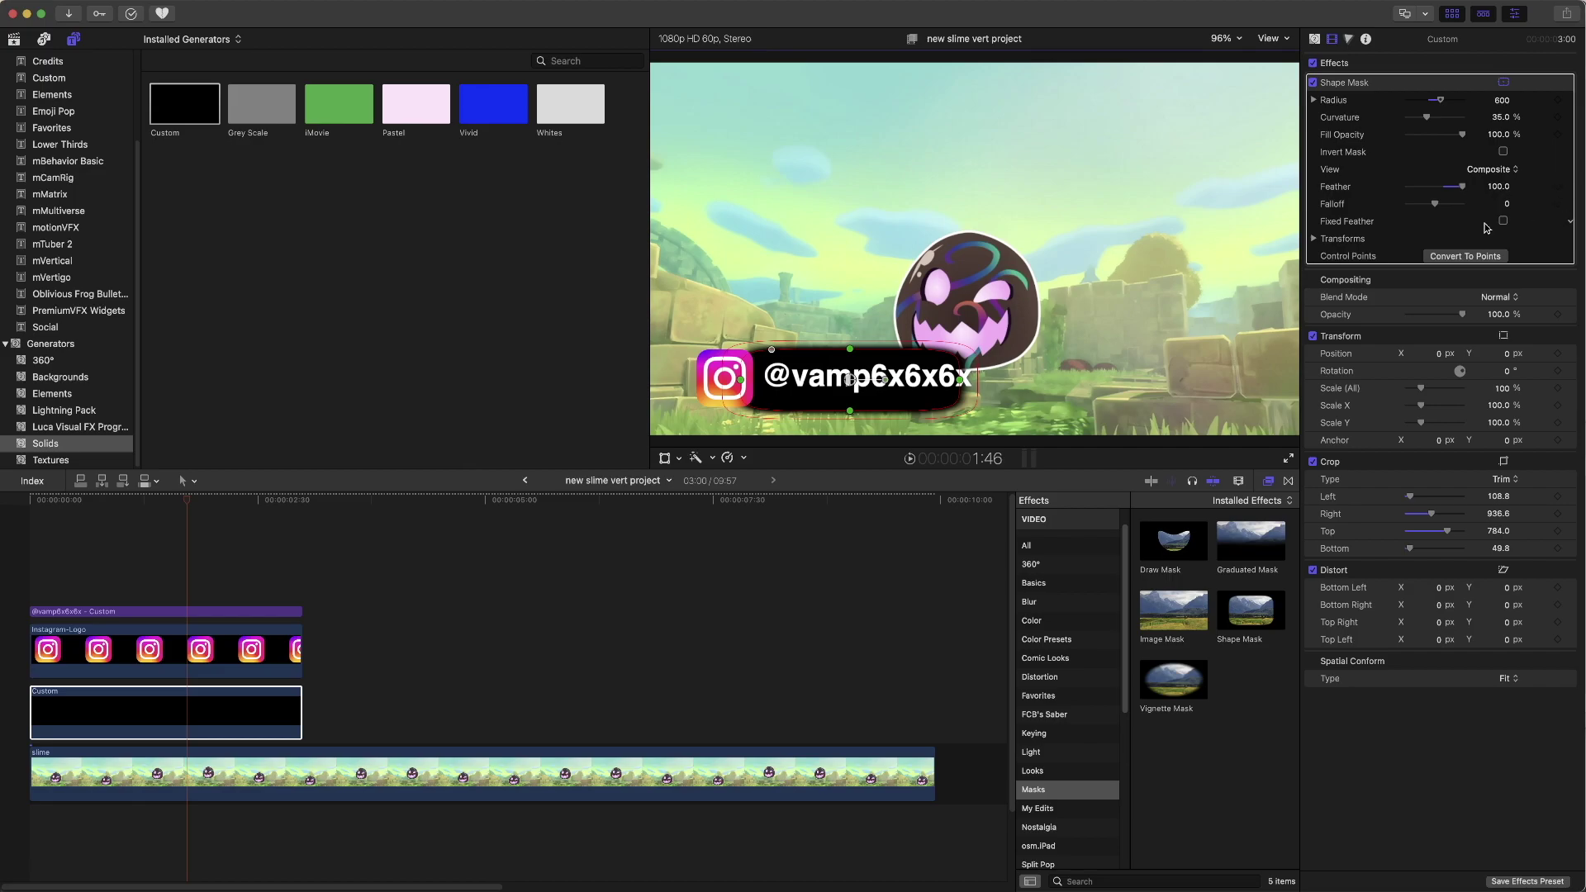
left_click_drag(1461, 205, 1573, 238)
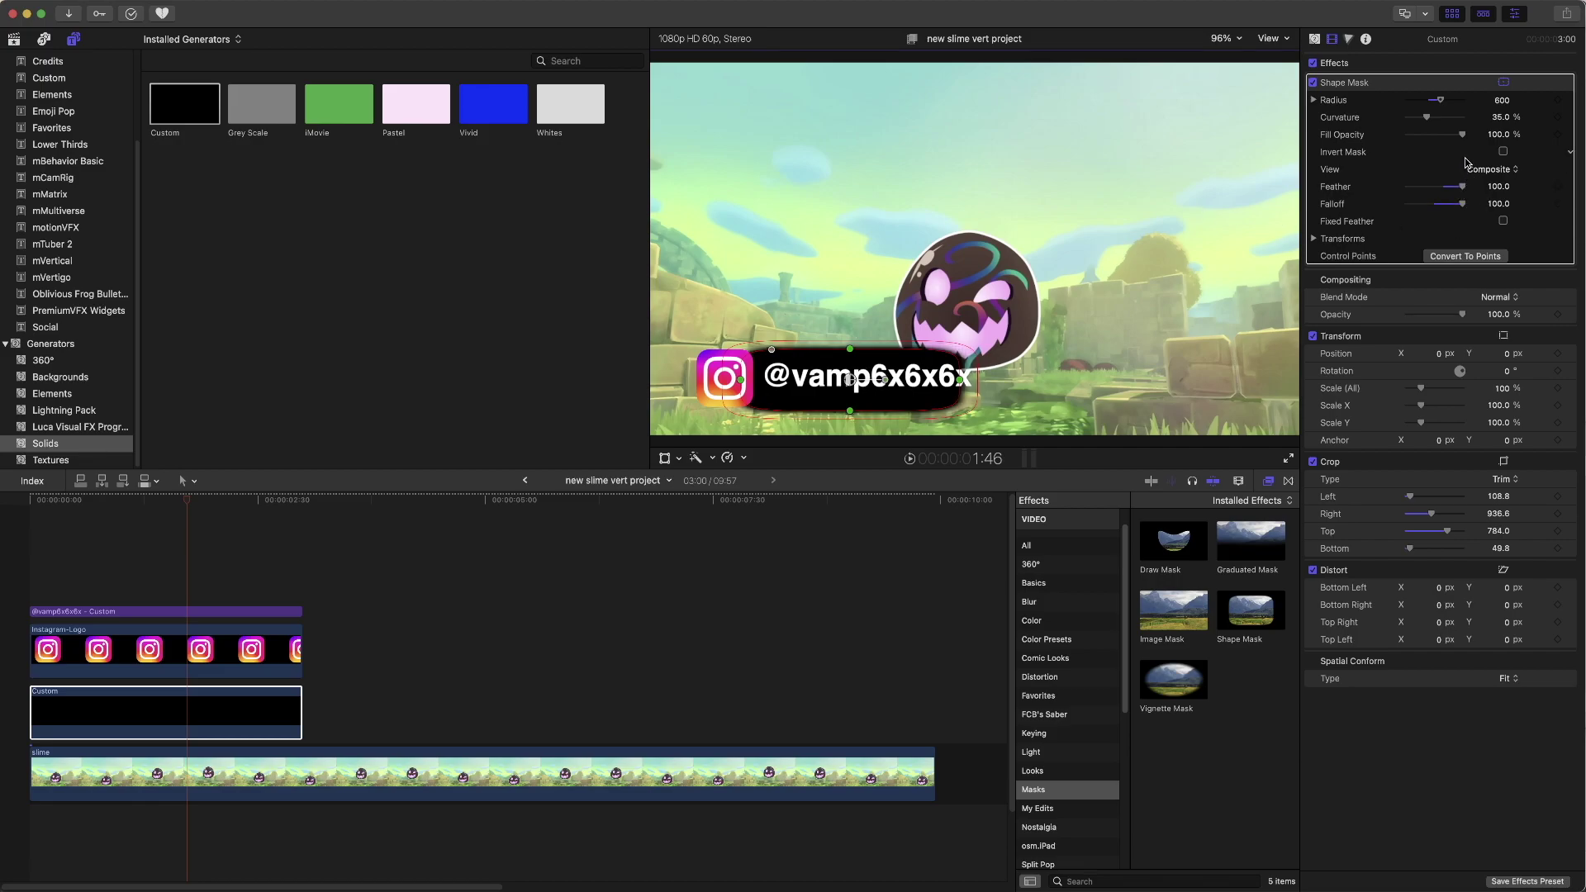
mouse_move(1426, 115)
left_mouse_down()
mouse_move(1453, 119)
mouse_move(1329, 127)
mouse_move(1430, 127)
left_mouse_up()
left_click_drag(1463, 185, 1320, 204)
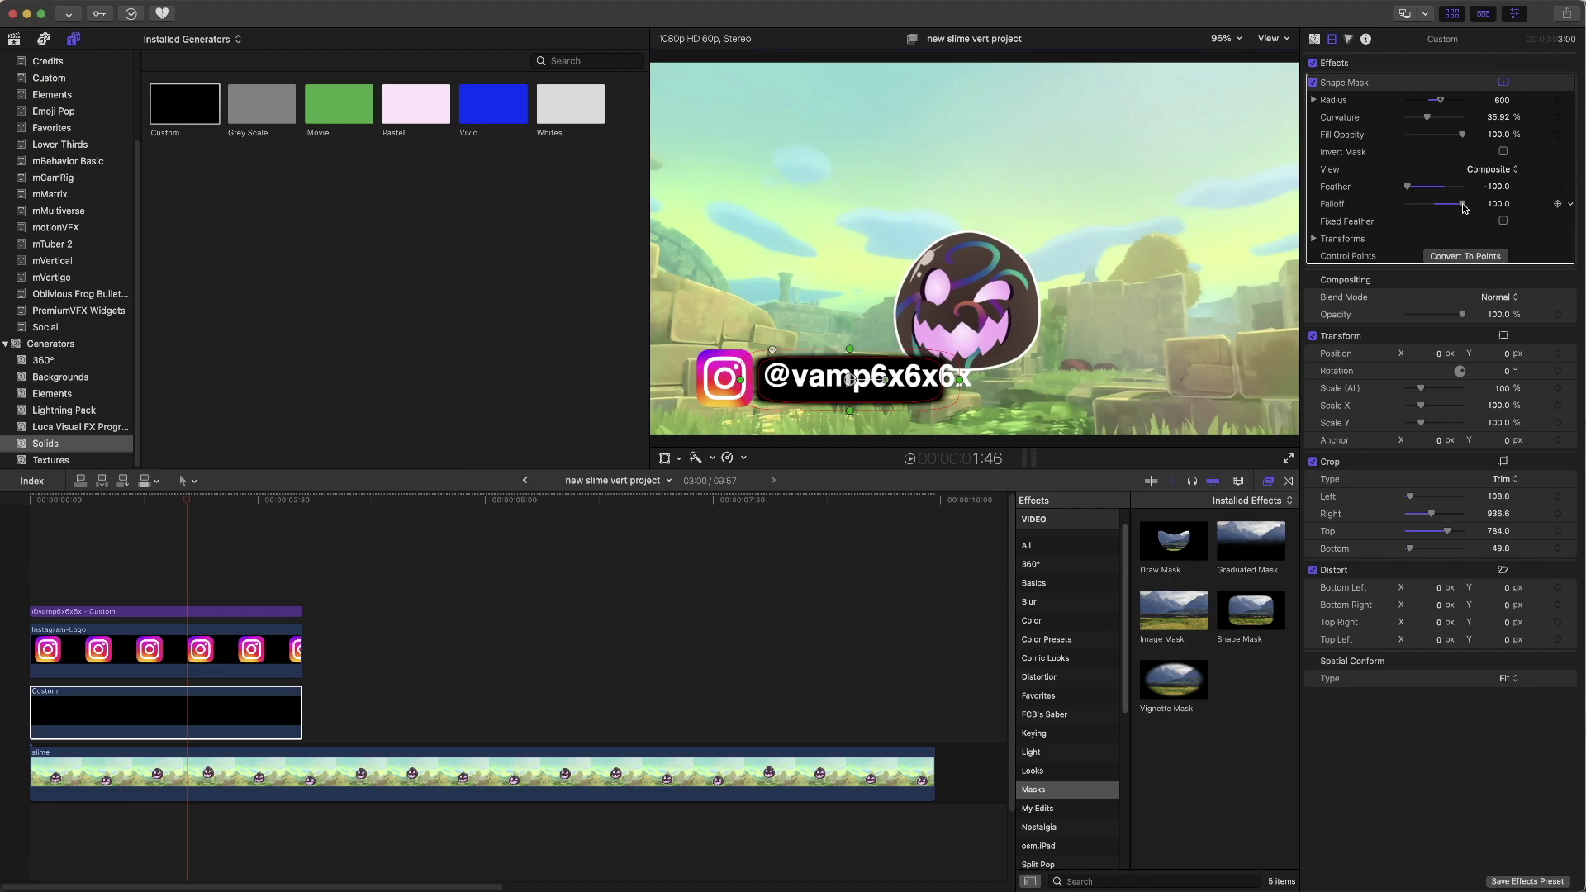
left_click_drag(1463, 204, 1319, 212)
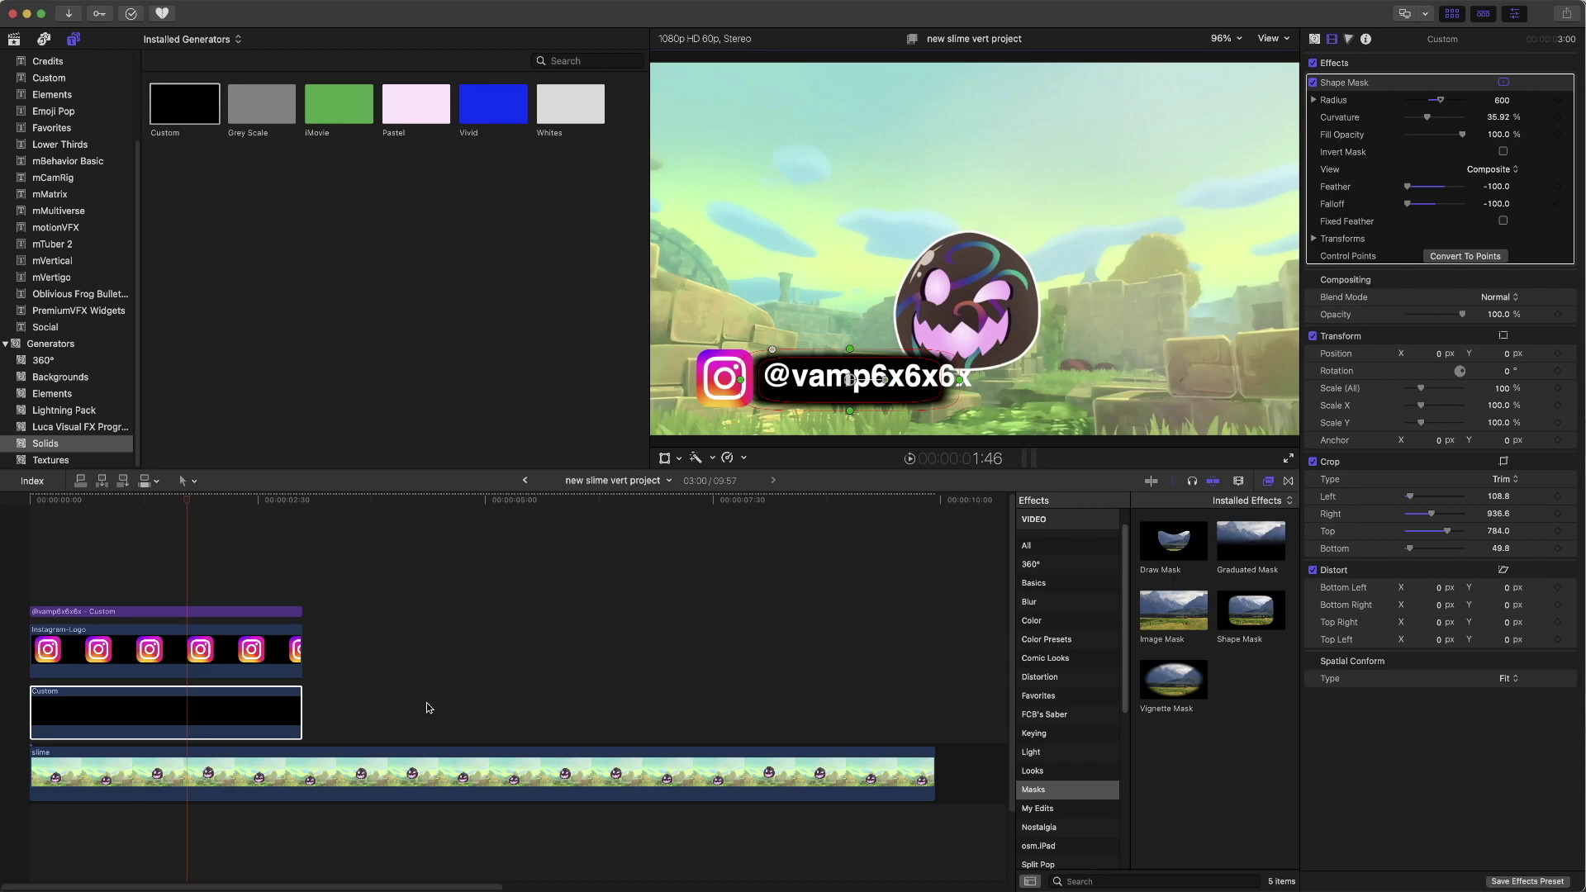
Step: Turn the black bar clip into a compound clip
right_click(253, 719)
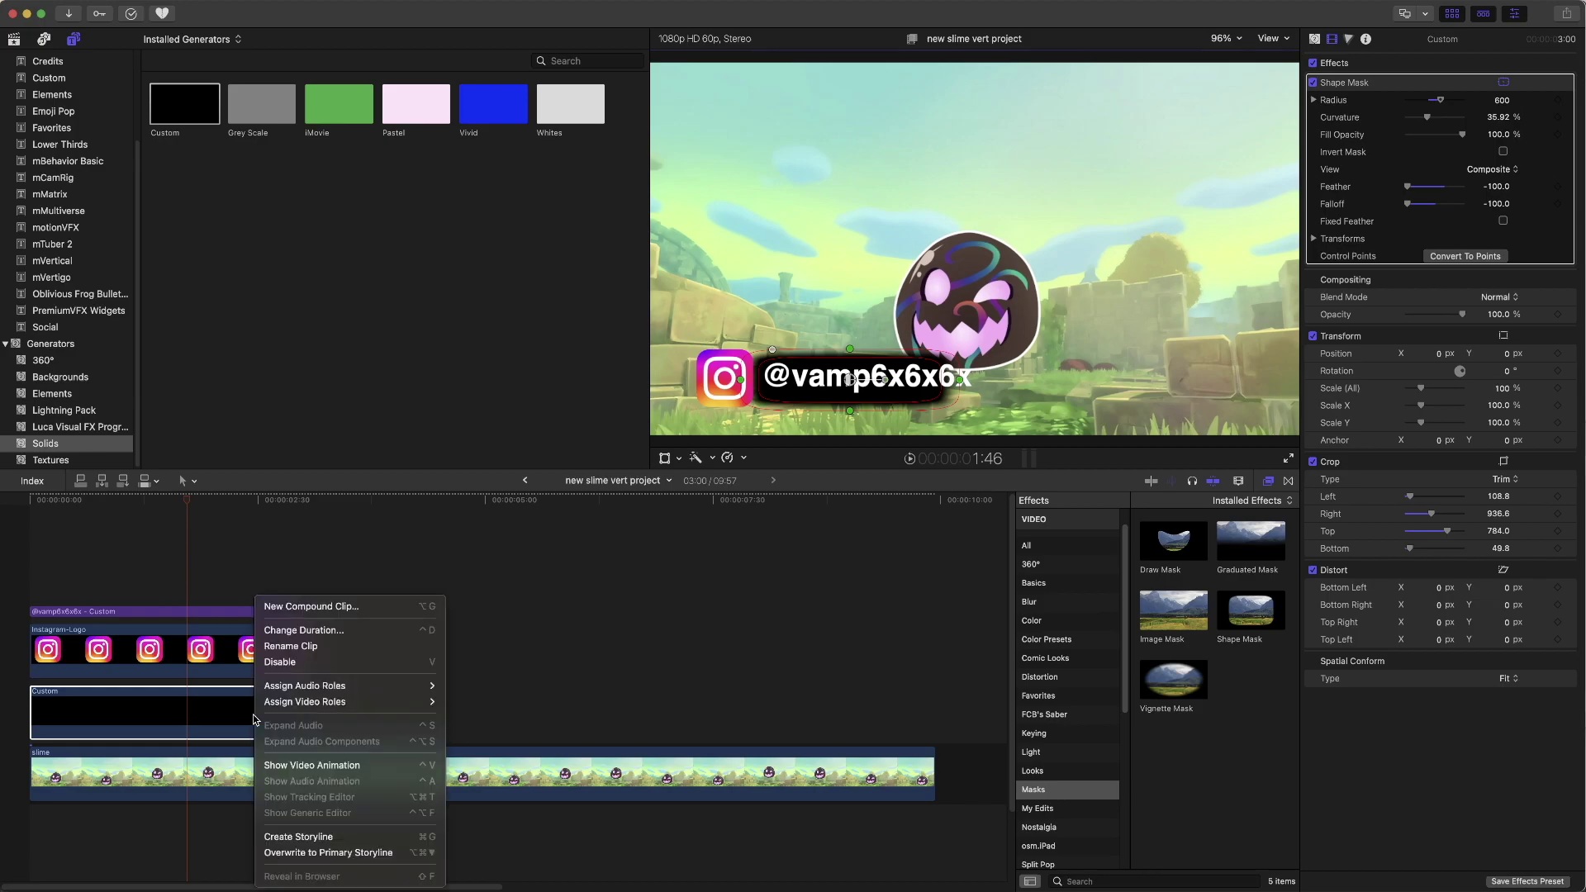
left_click(353, 609)
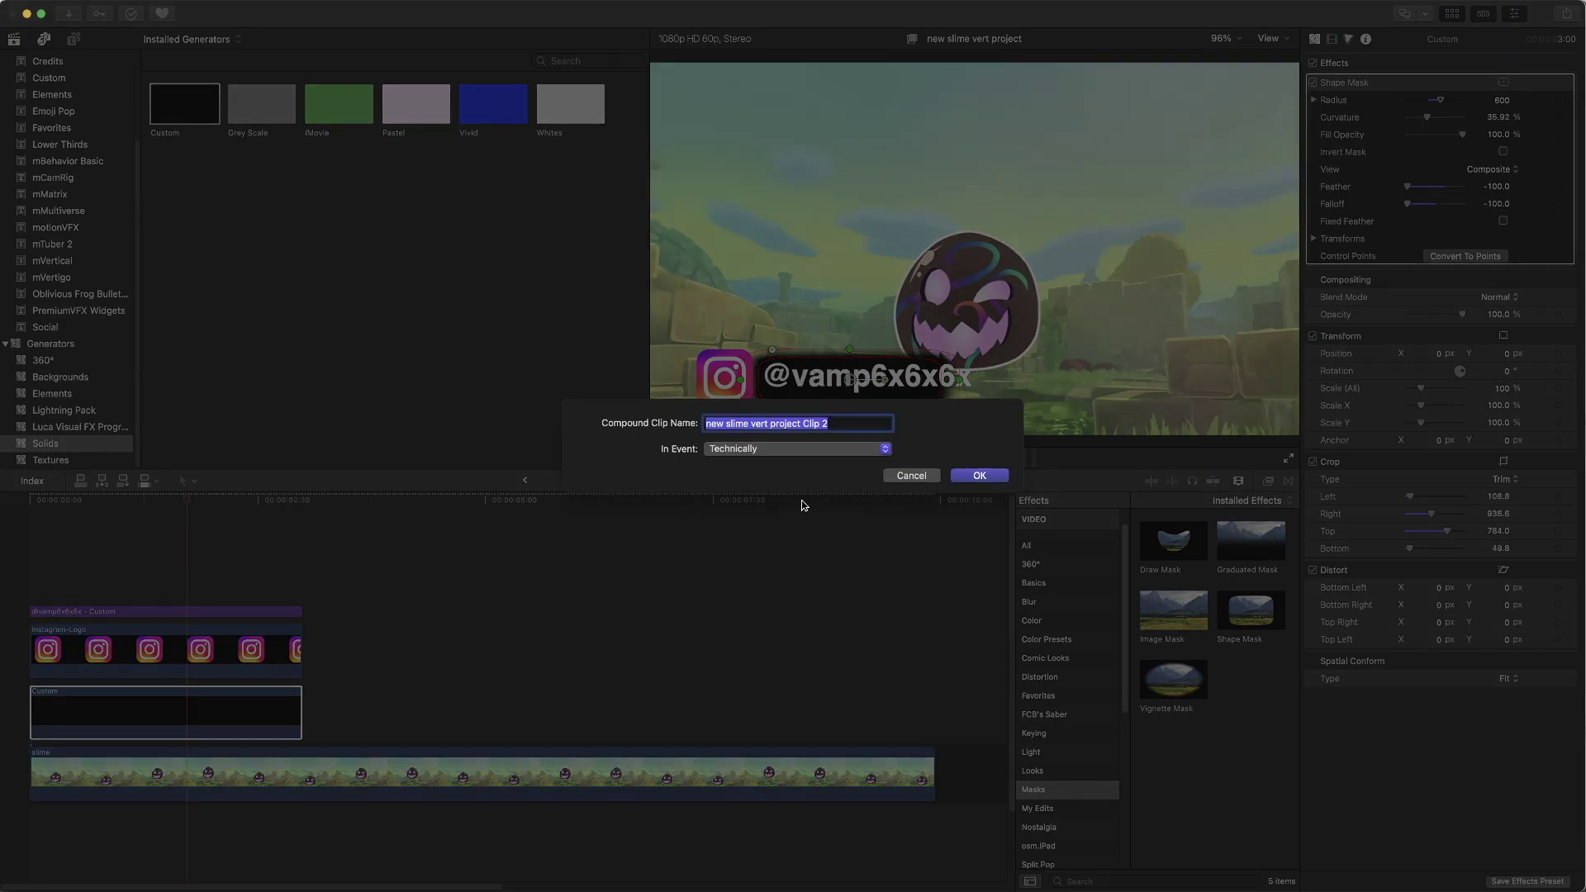
left_click(986, 478)
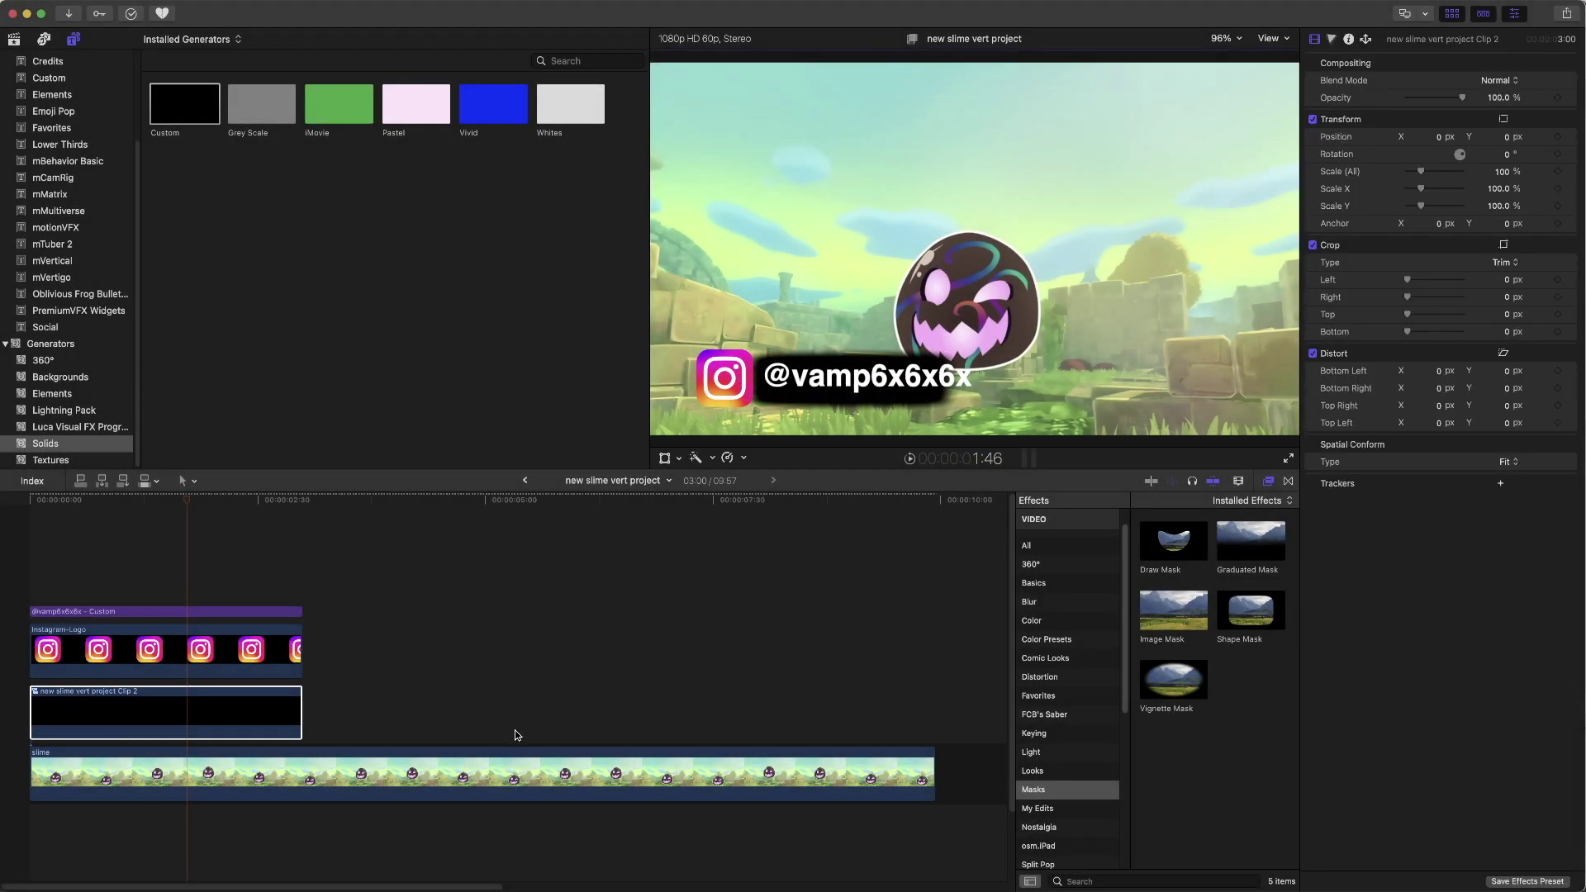
Step: Scale the bar to 142% and slide it right behind the handle, around X 95, Y 163
left_click(228, 720)
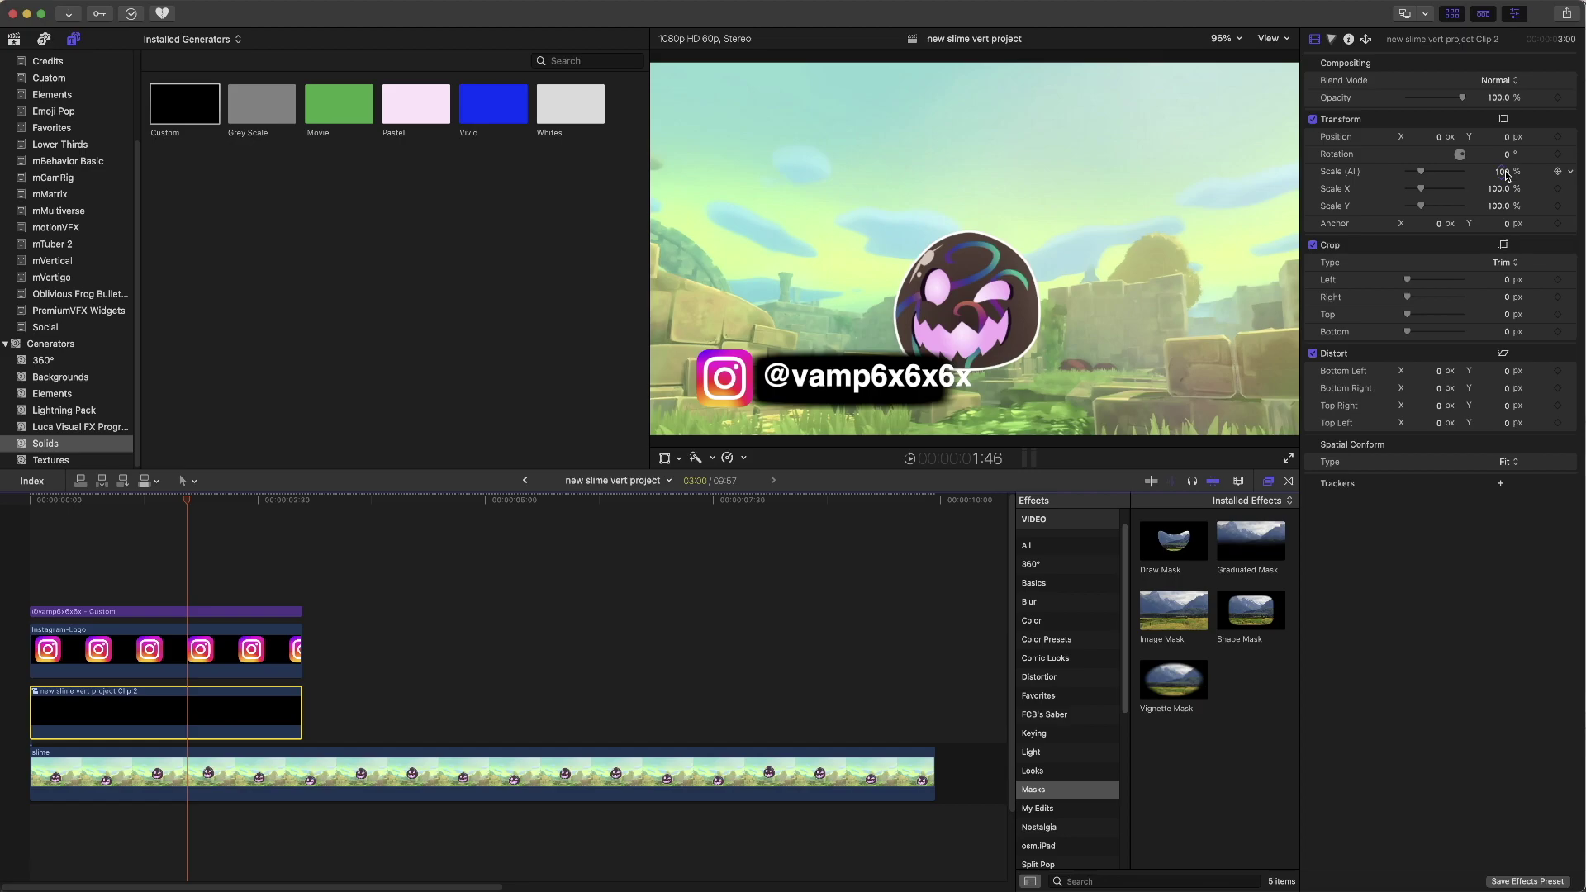
left_click_drag(1507, 176, 1545, 176)
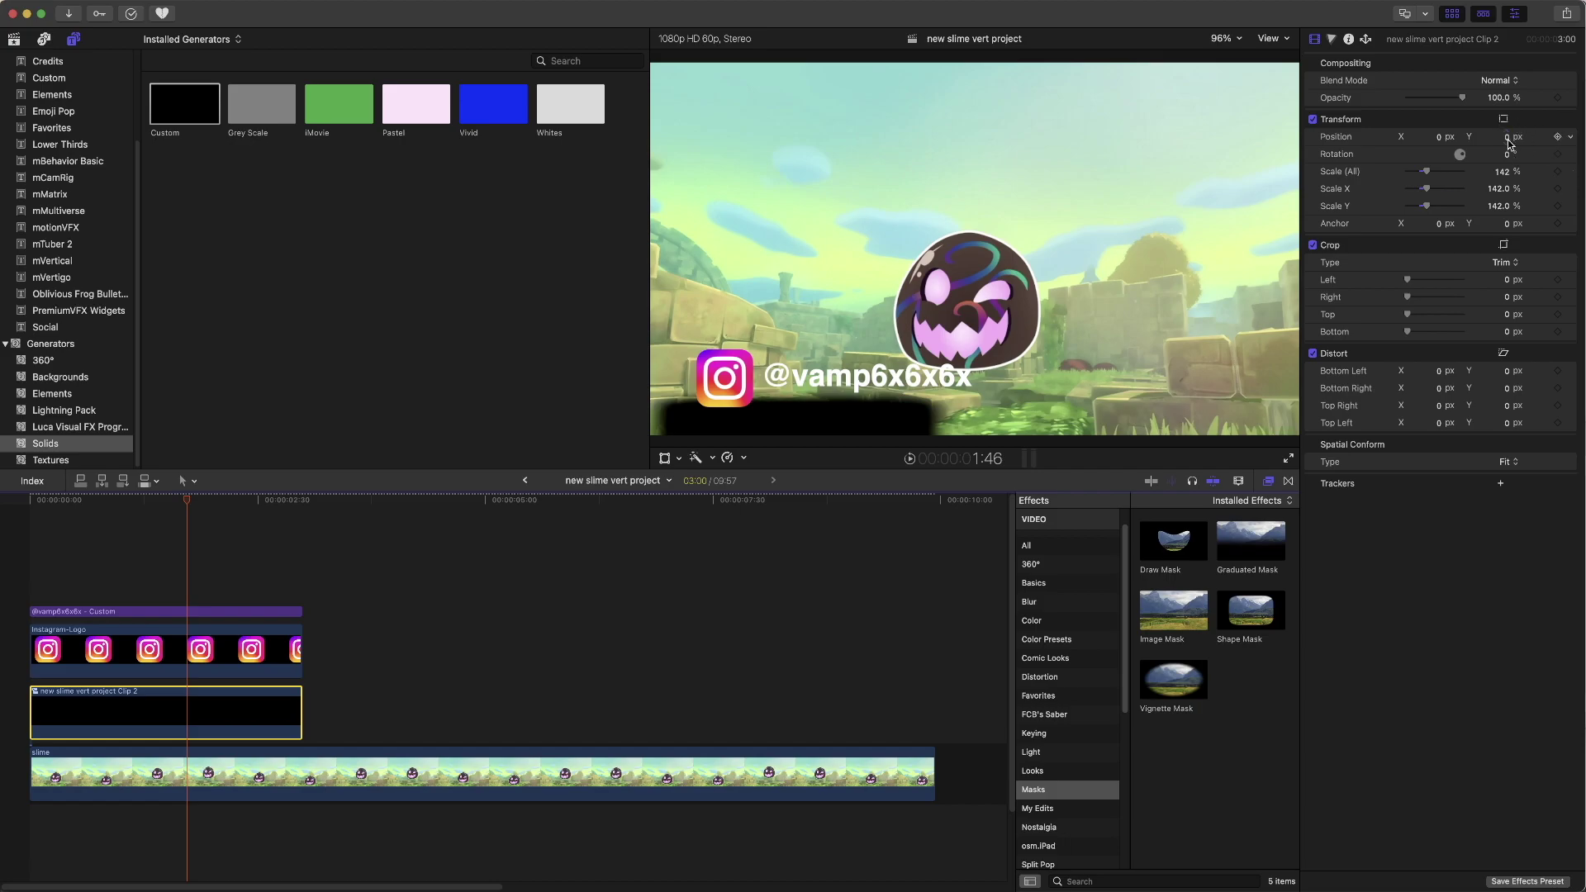
mouse_move(1509, 142)
left_mouse_down()
mouse_move(1509, 112)
mouse_move(1509, 136)
left_mouse_up()
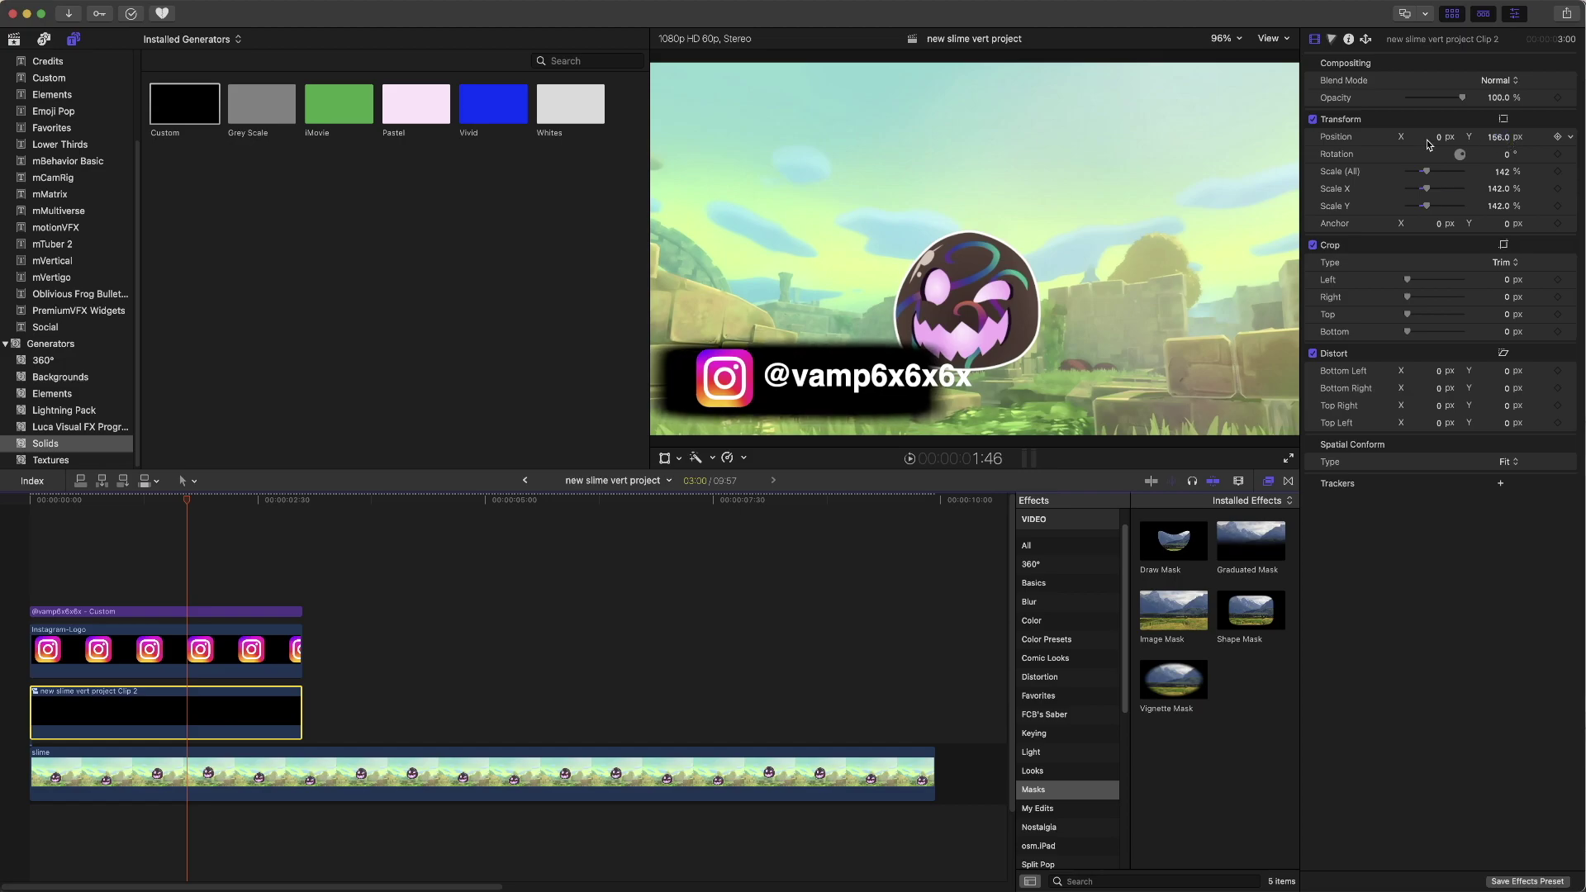
left_click_drag(1442, 139, 1438, 137)
left_click(662, 462)
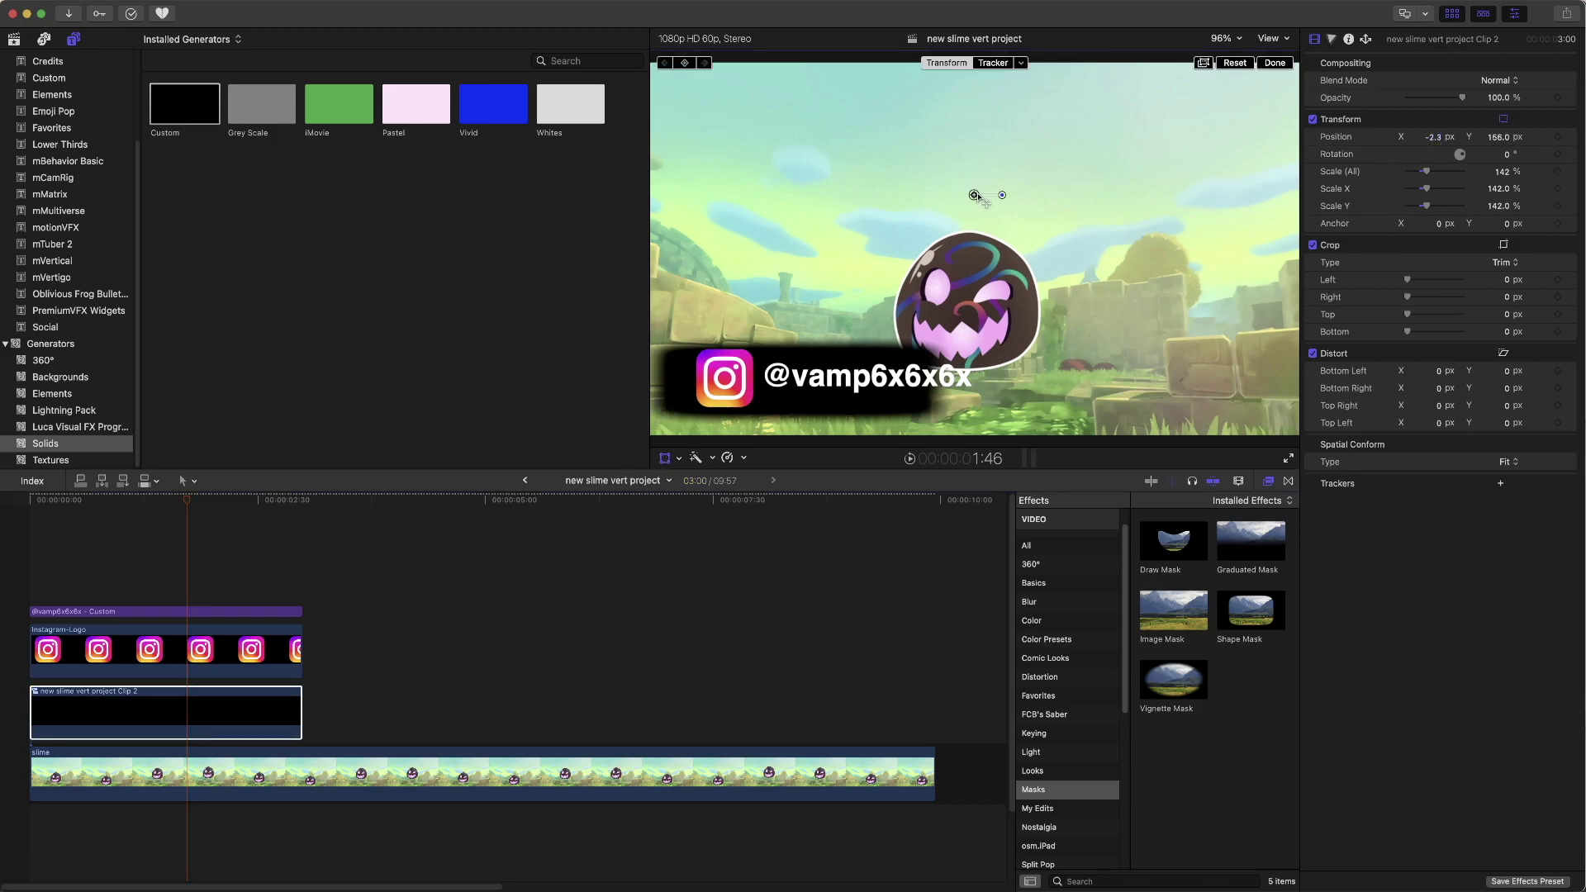
left_click_drag(974, 195, 1007, 193)
left_click(331, 630)
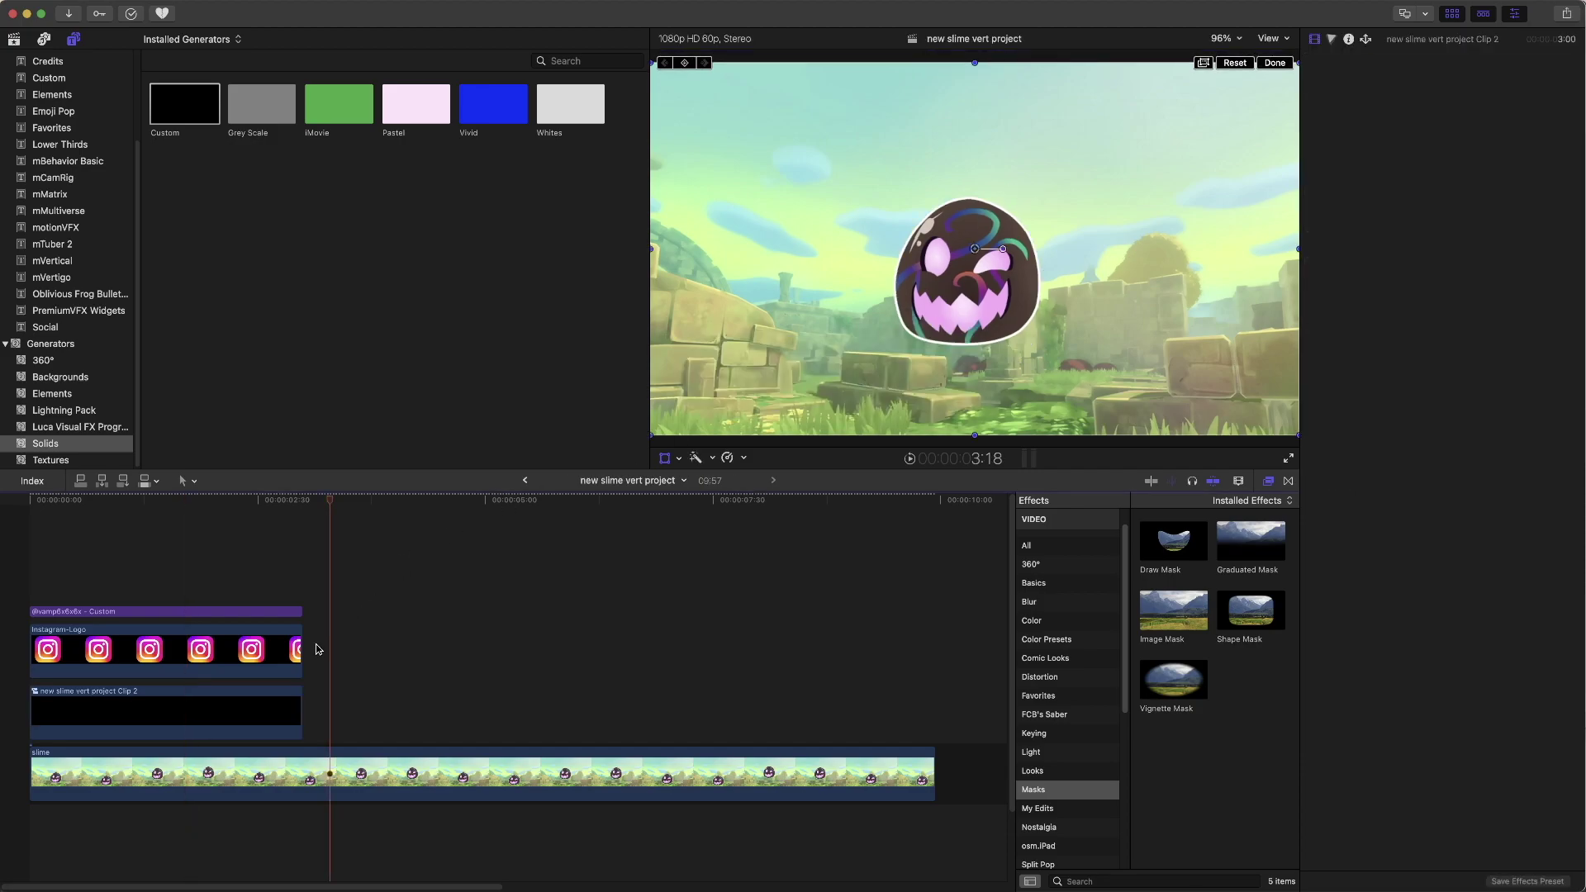
left_click_drag(317, 659, 141, 603)
right_click(140, 602)
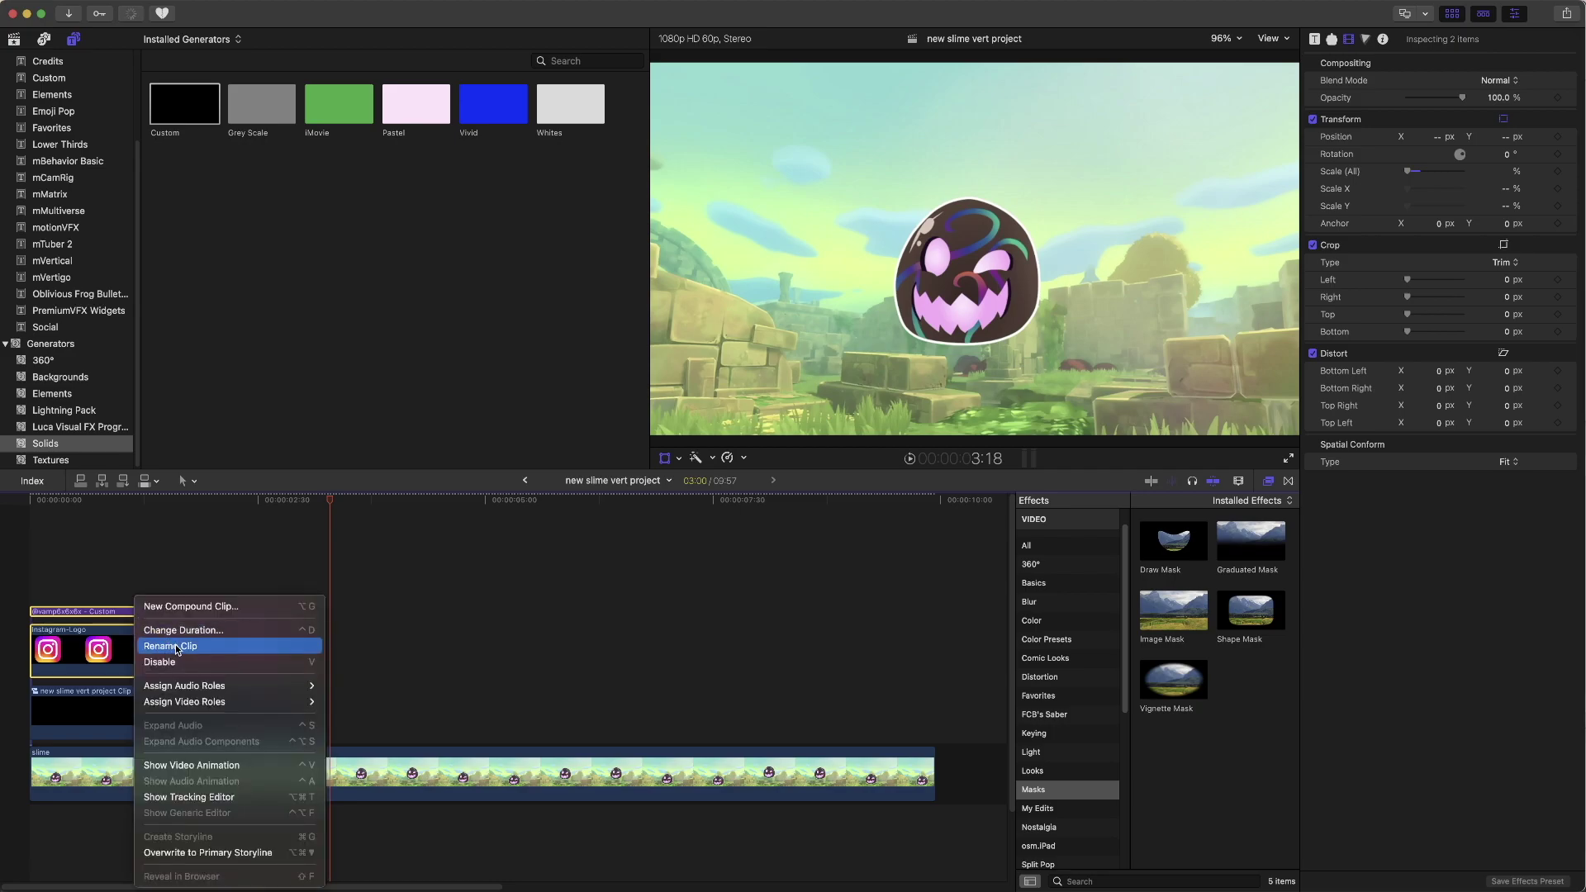
left_click(188, 607)
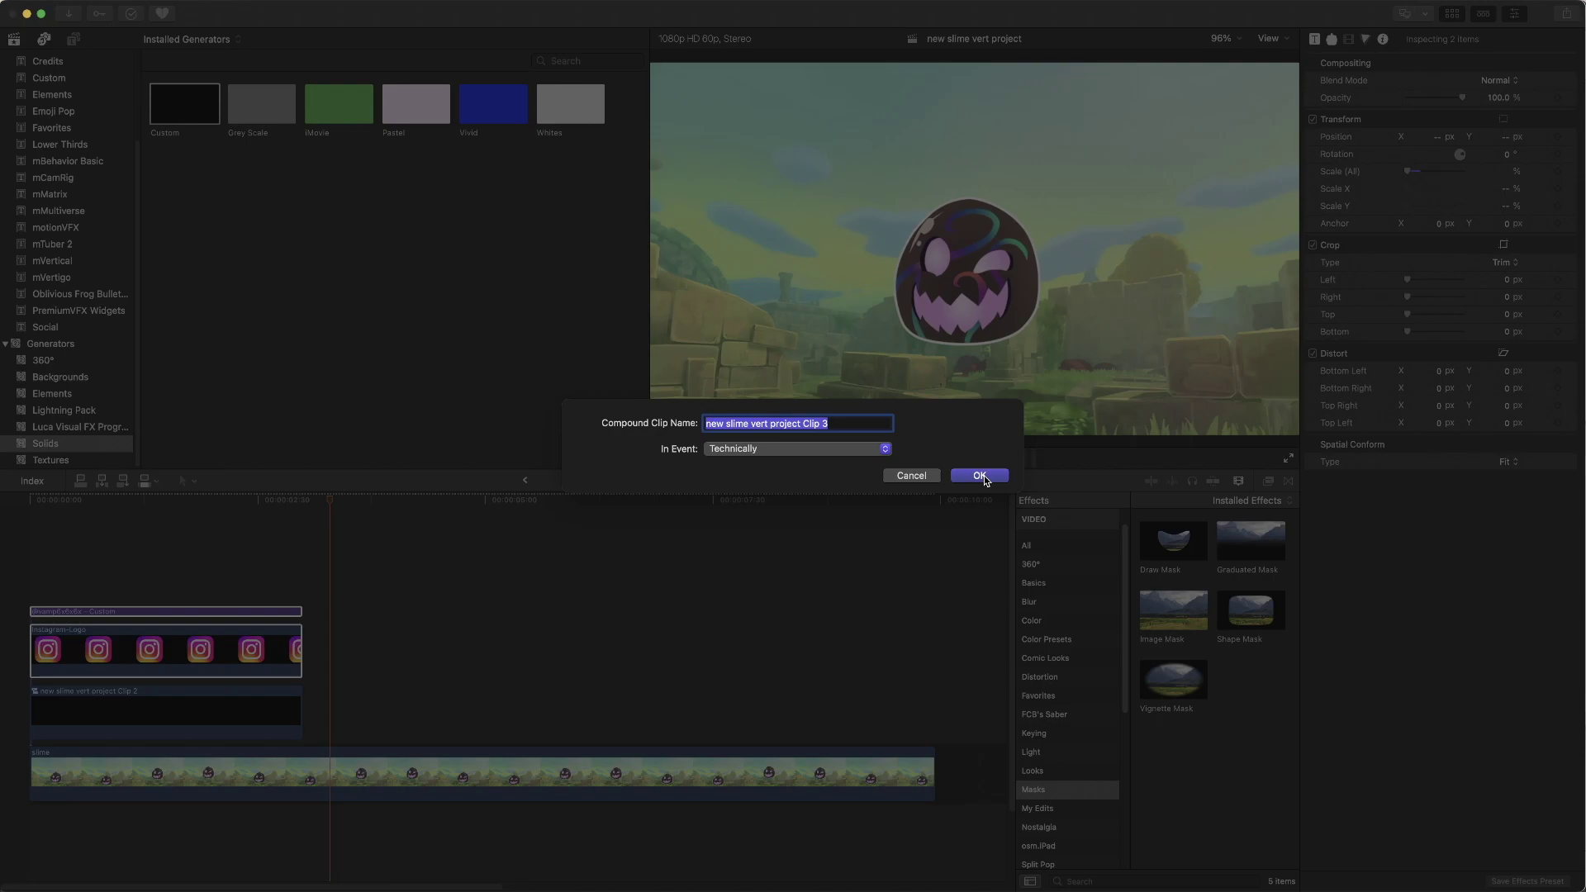
type("t")
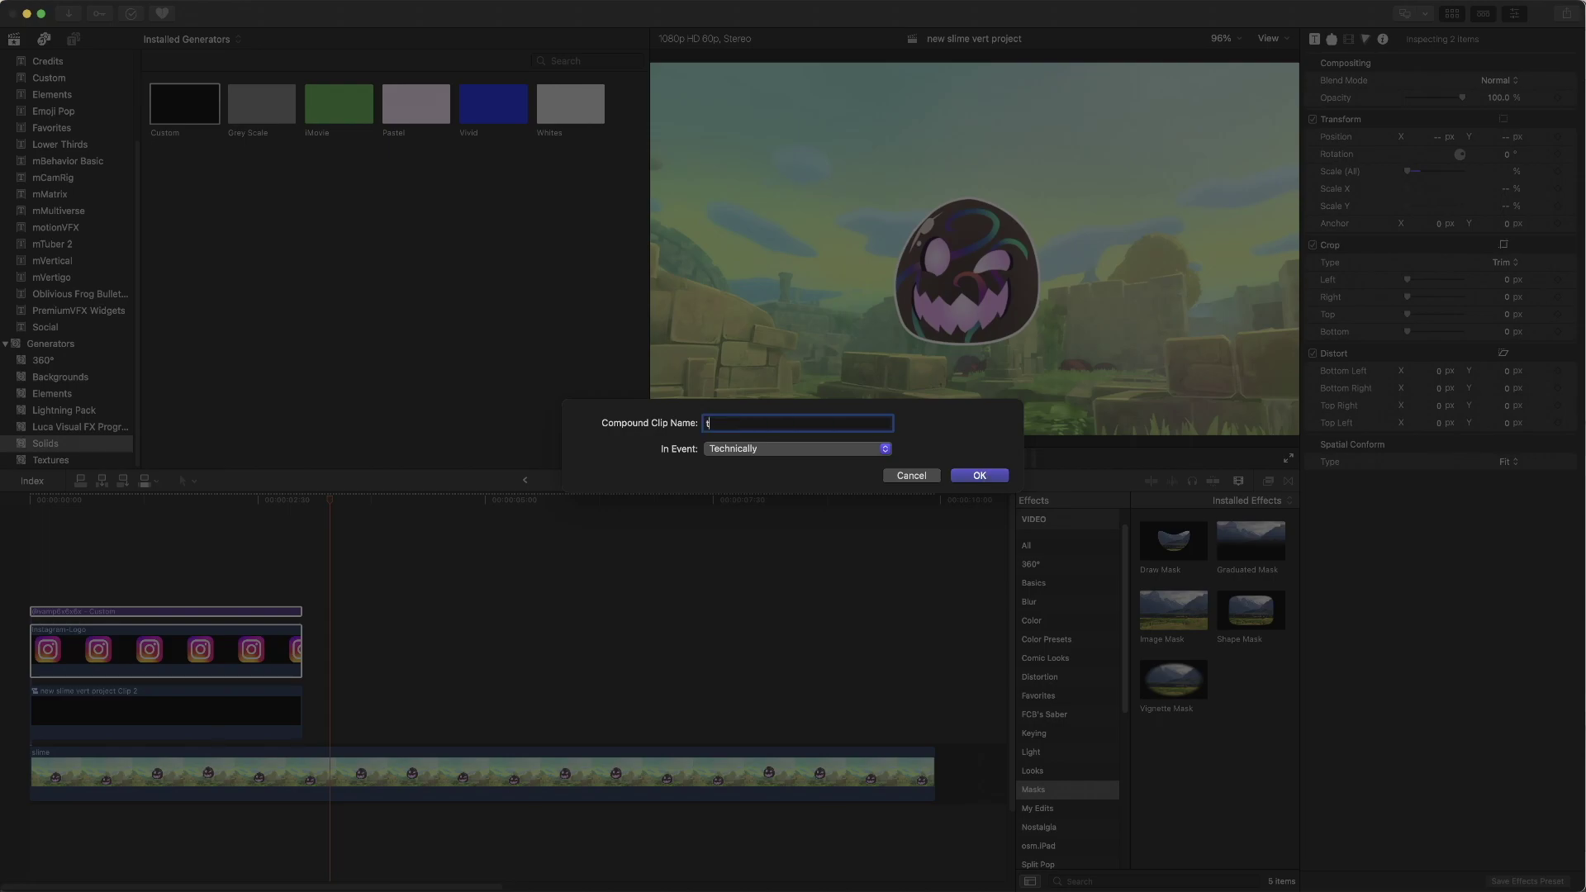
type("insta")
left_click(984, 478)
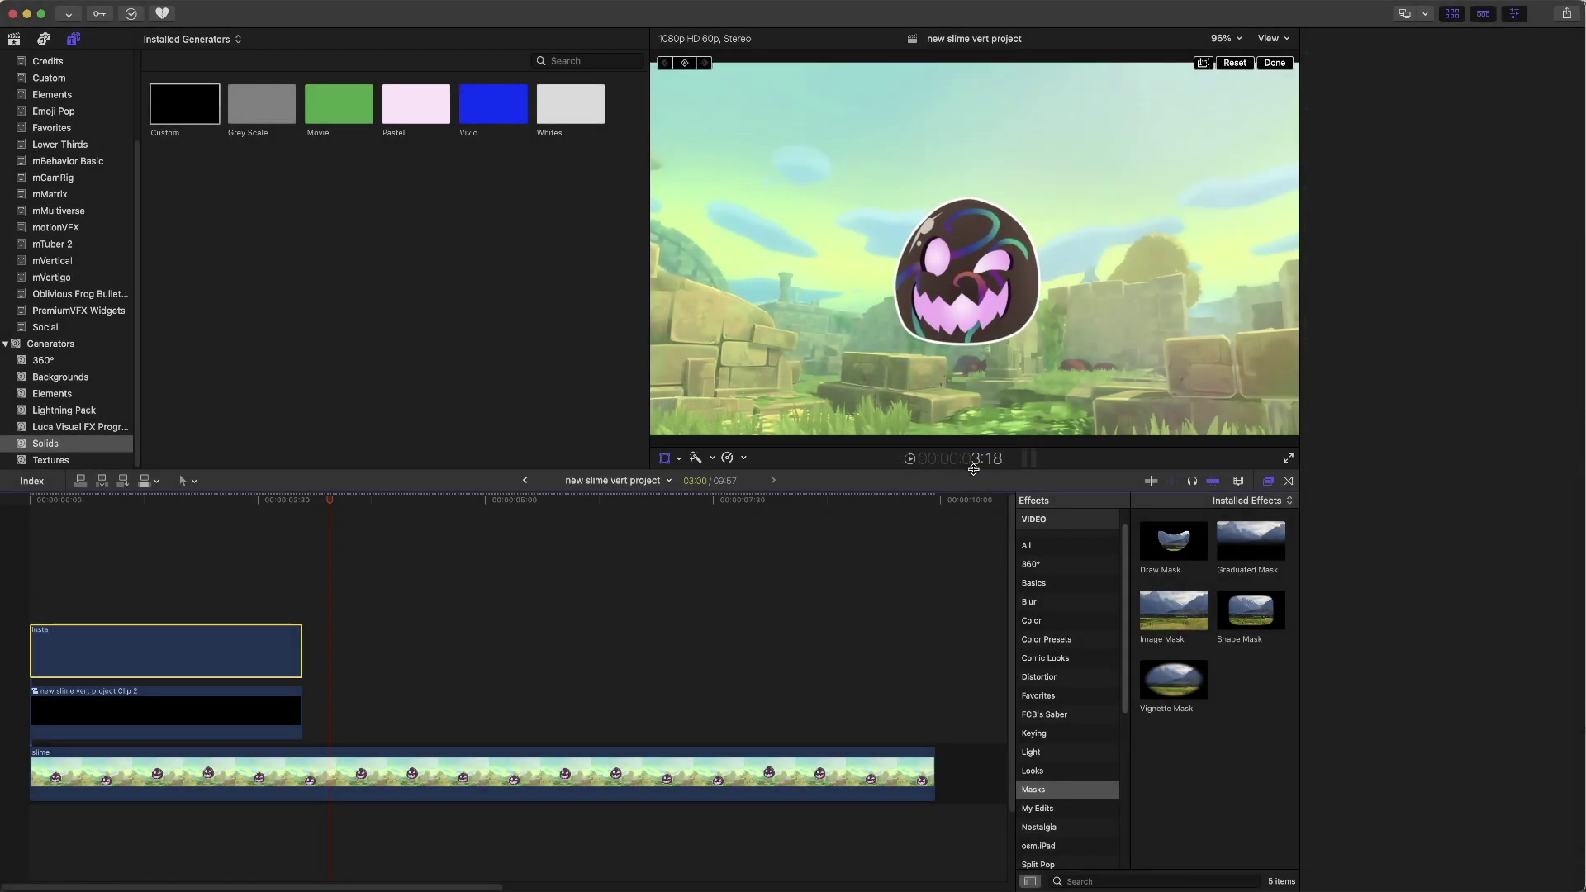
left_click(132, 501)
key("shift+t")
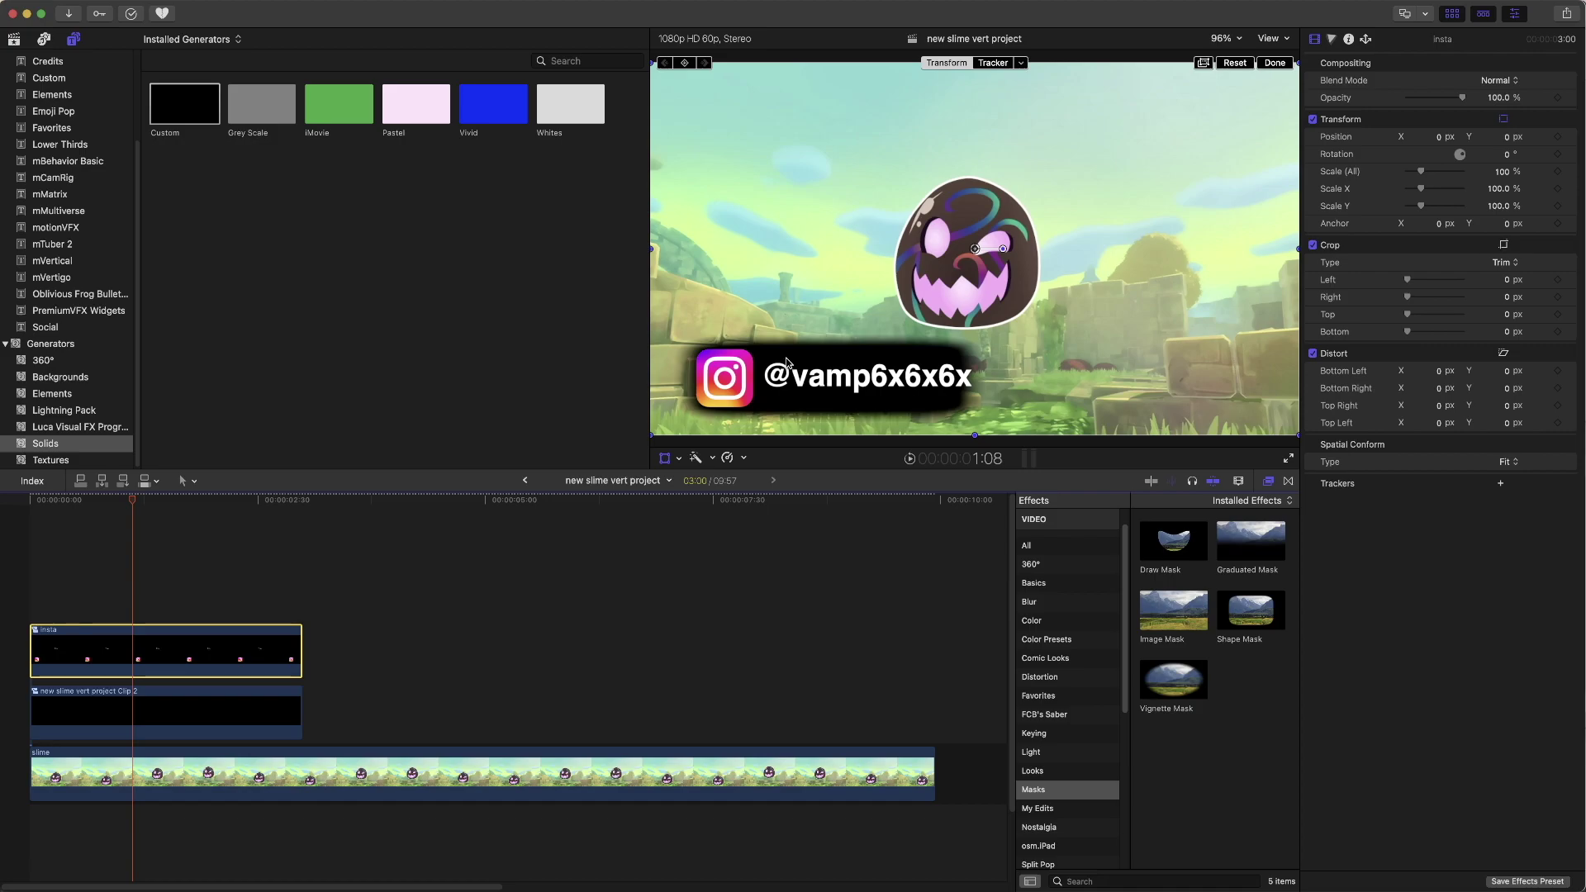
Step: Scale the insta overlay to 90% and move it left and down onto its black bar
left_click(1276, 63)
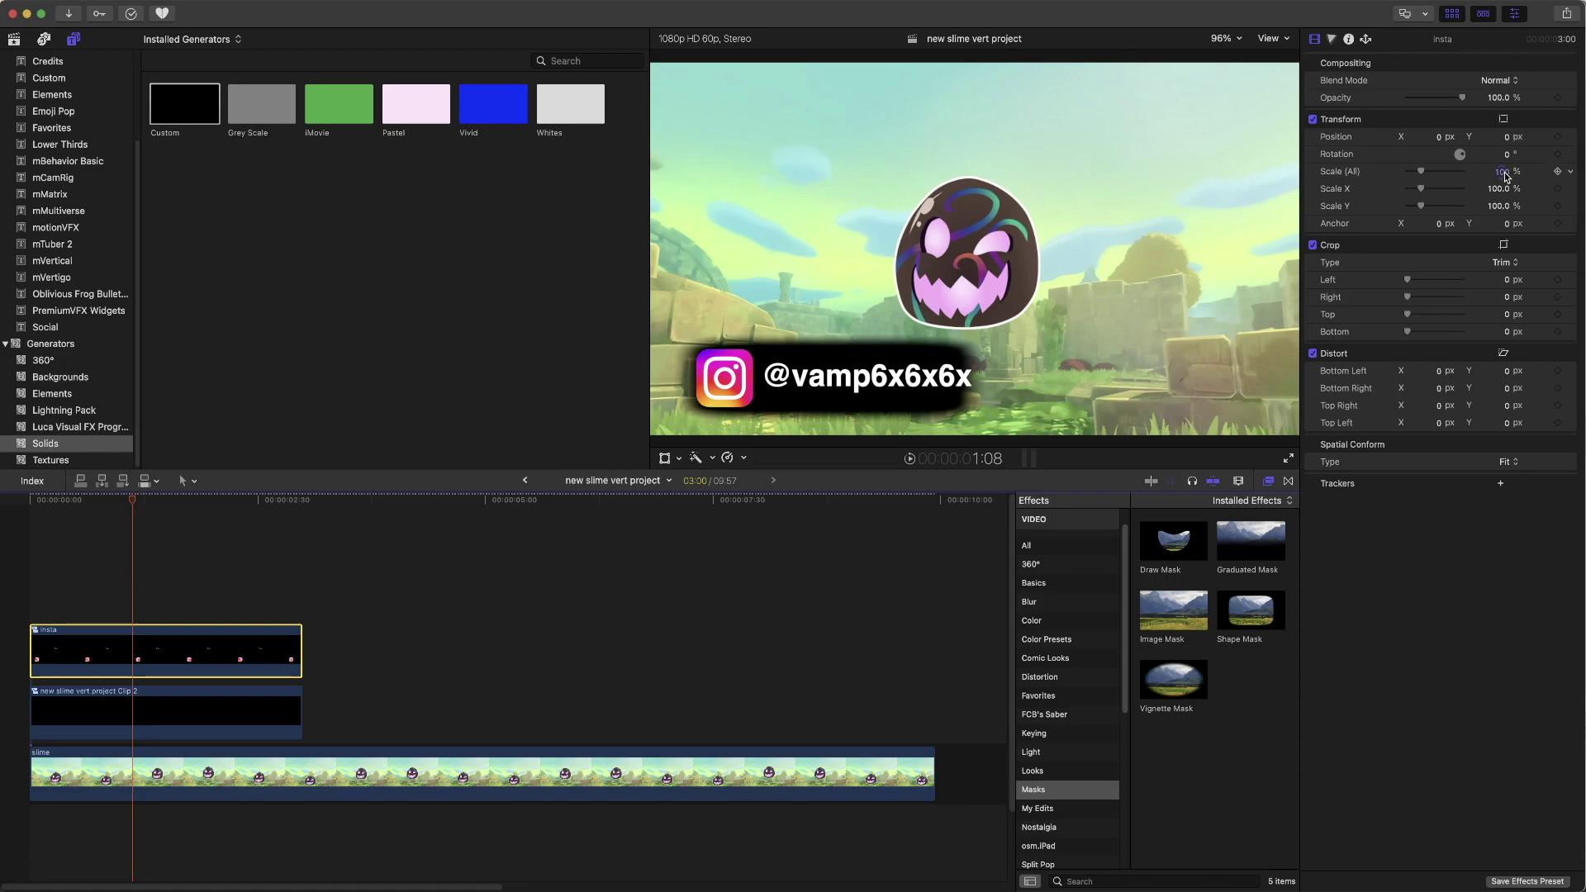
left_click_drag(1506, 176, 1499, 177)
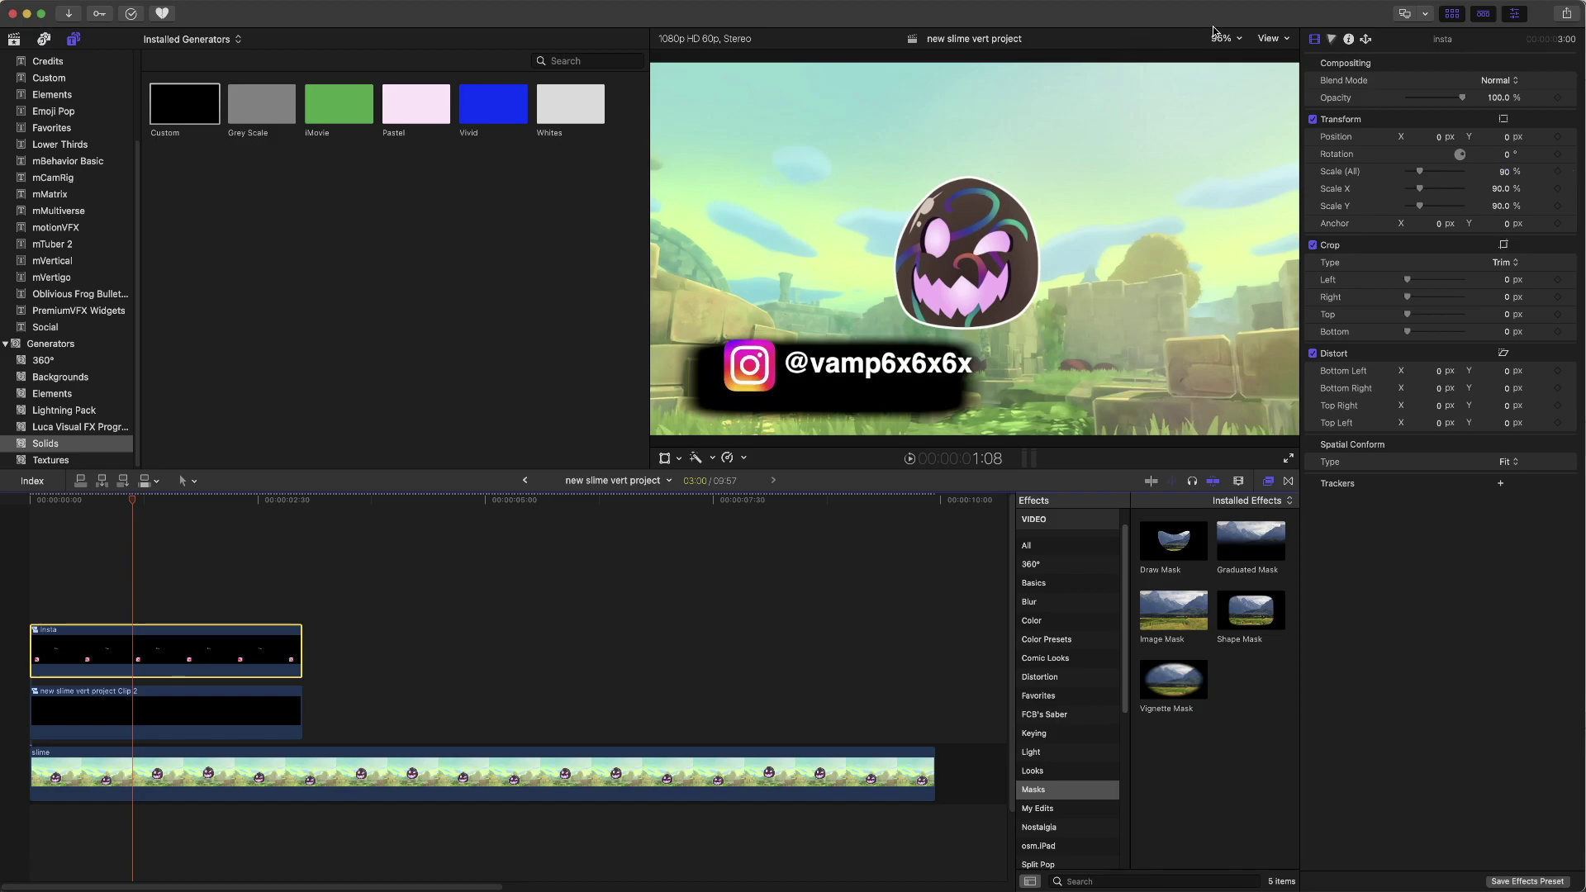
left_click(665, 460)
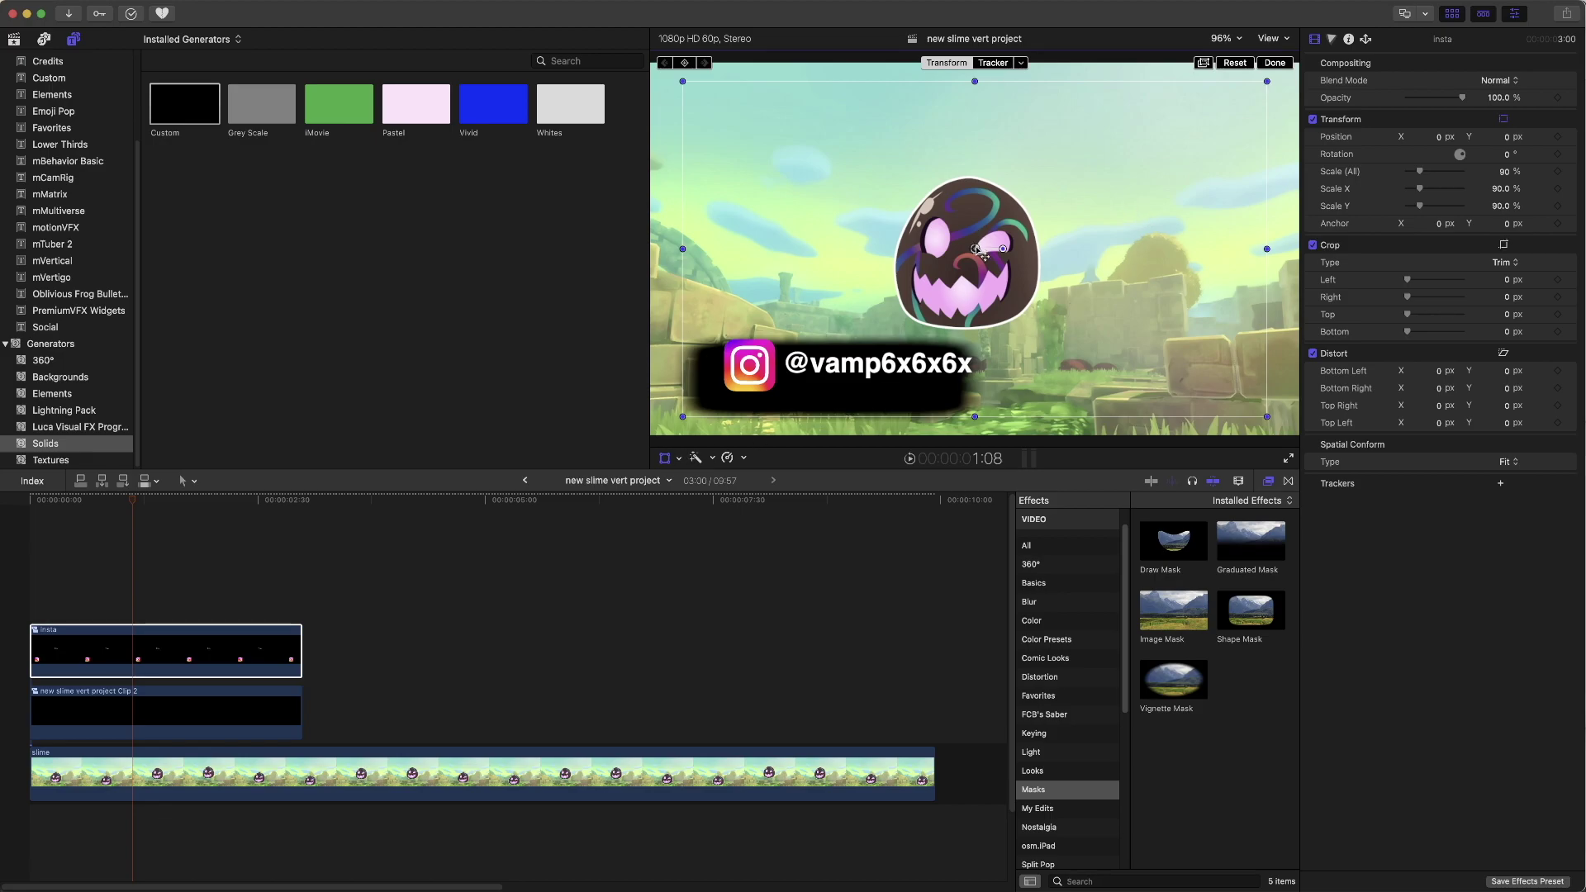
left_click_drag(977, 249, 959, 263)
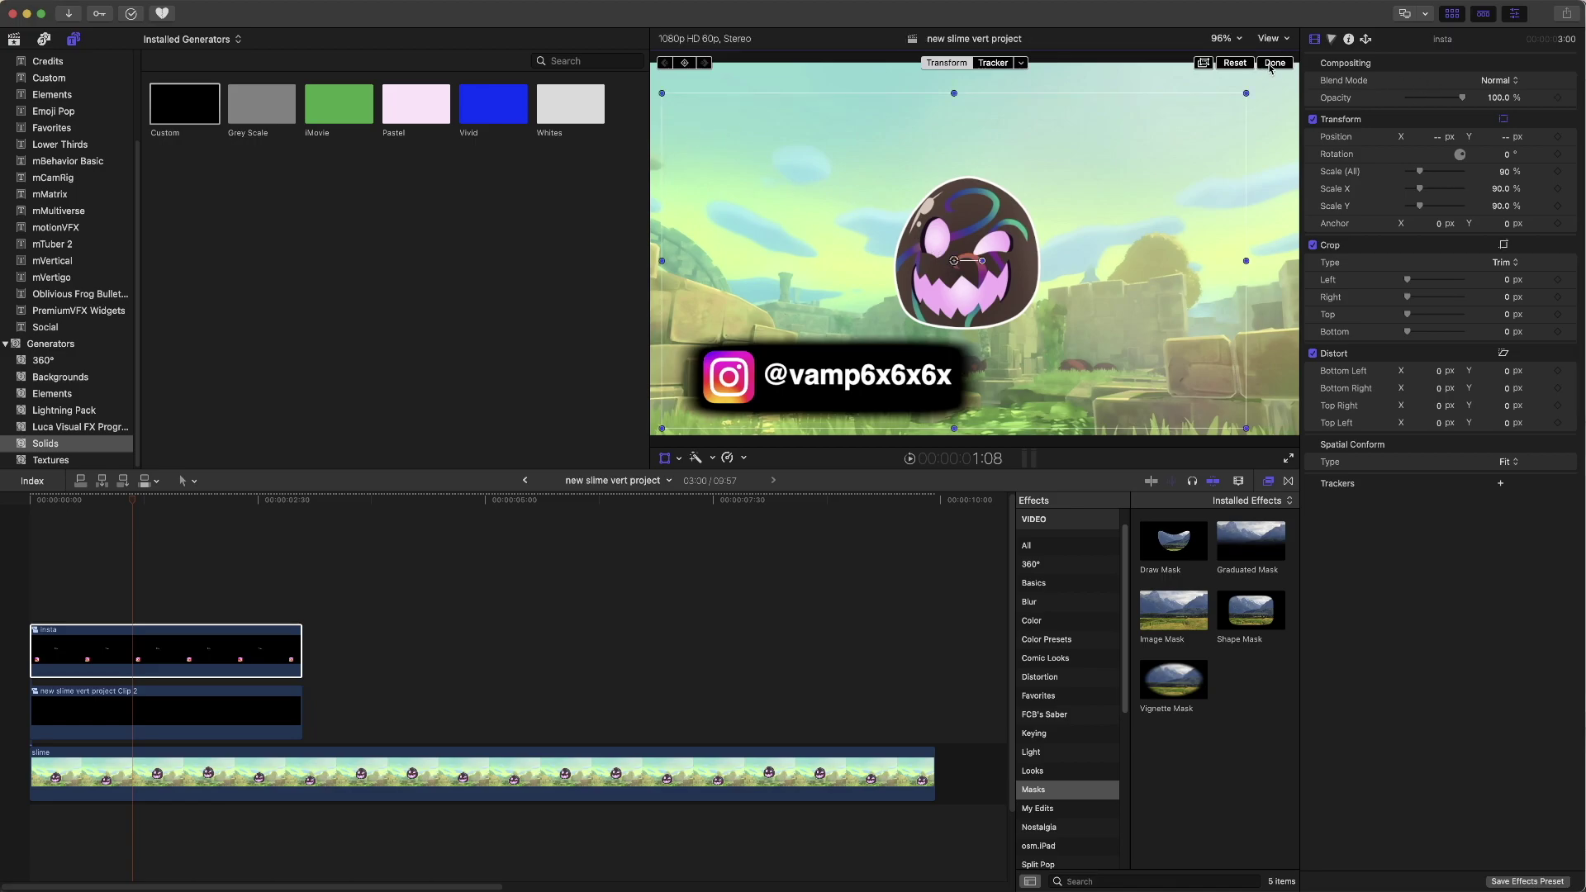
left_click(1270, 65)
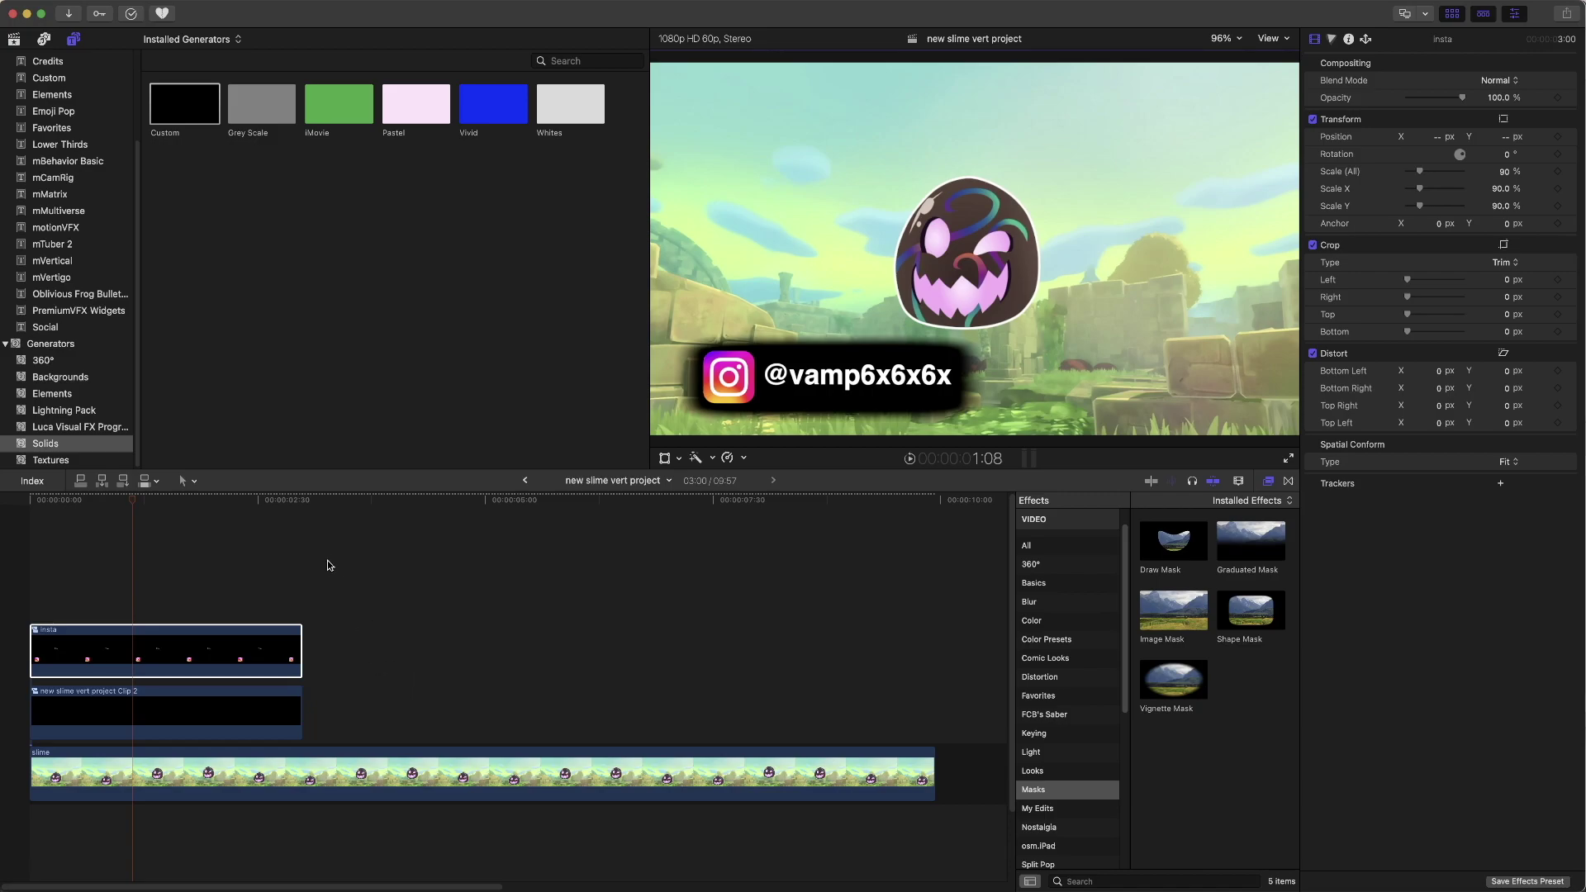
Step: At 3:00, select the insta and Clip 2 black bar clips together and bring up their context menu
left_click_drag(295, 502, 296, 502)
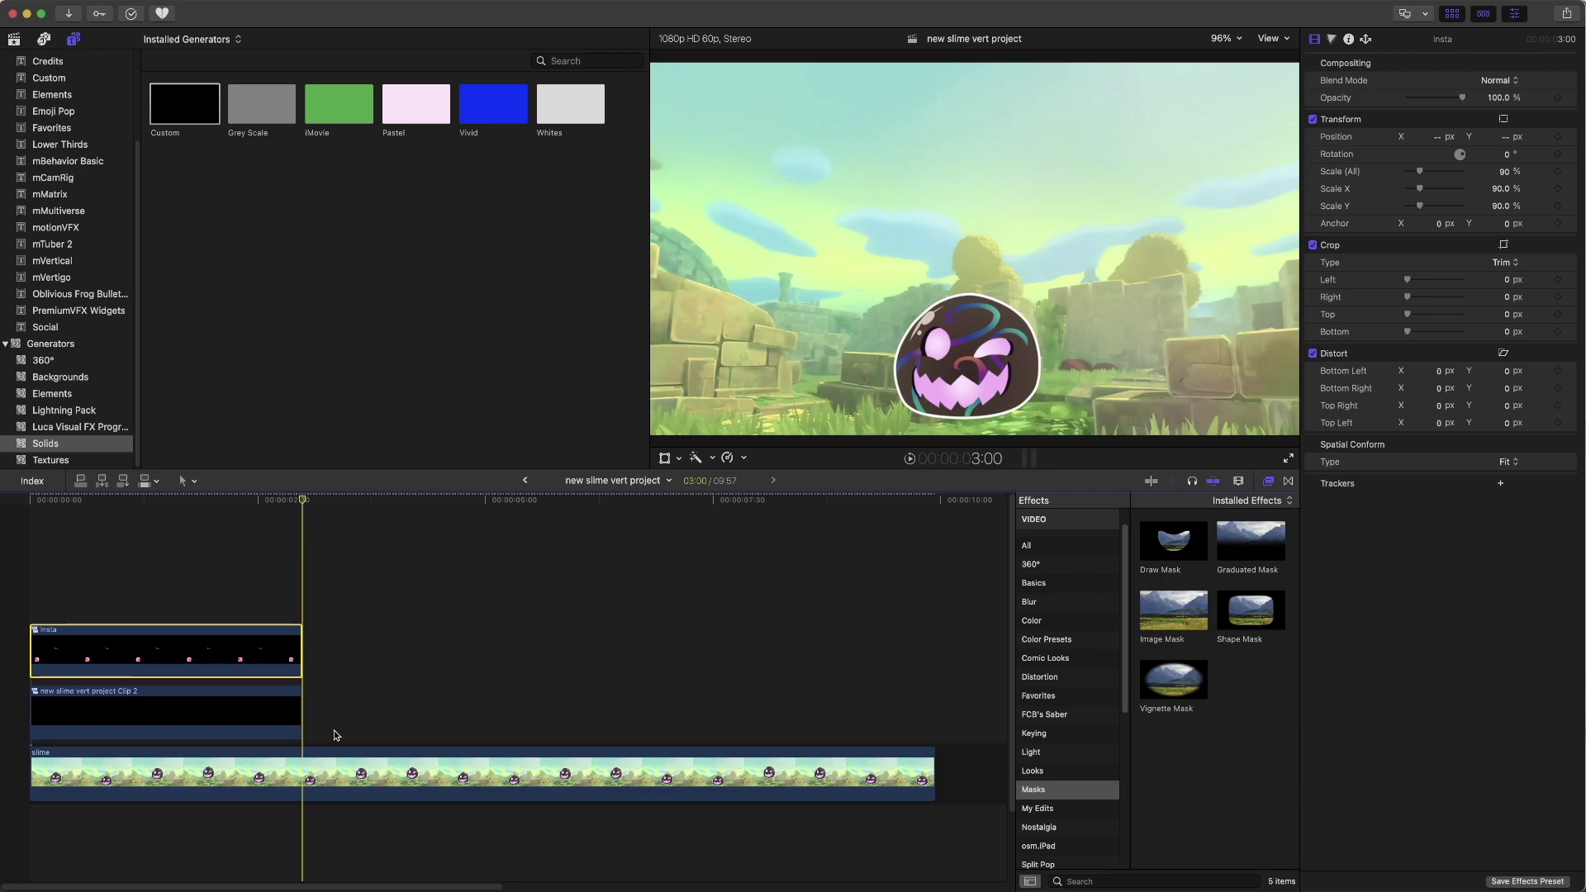
left_click_drag(334, 735, 52, 636)
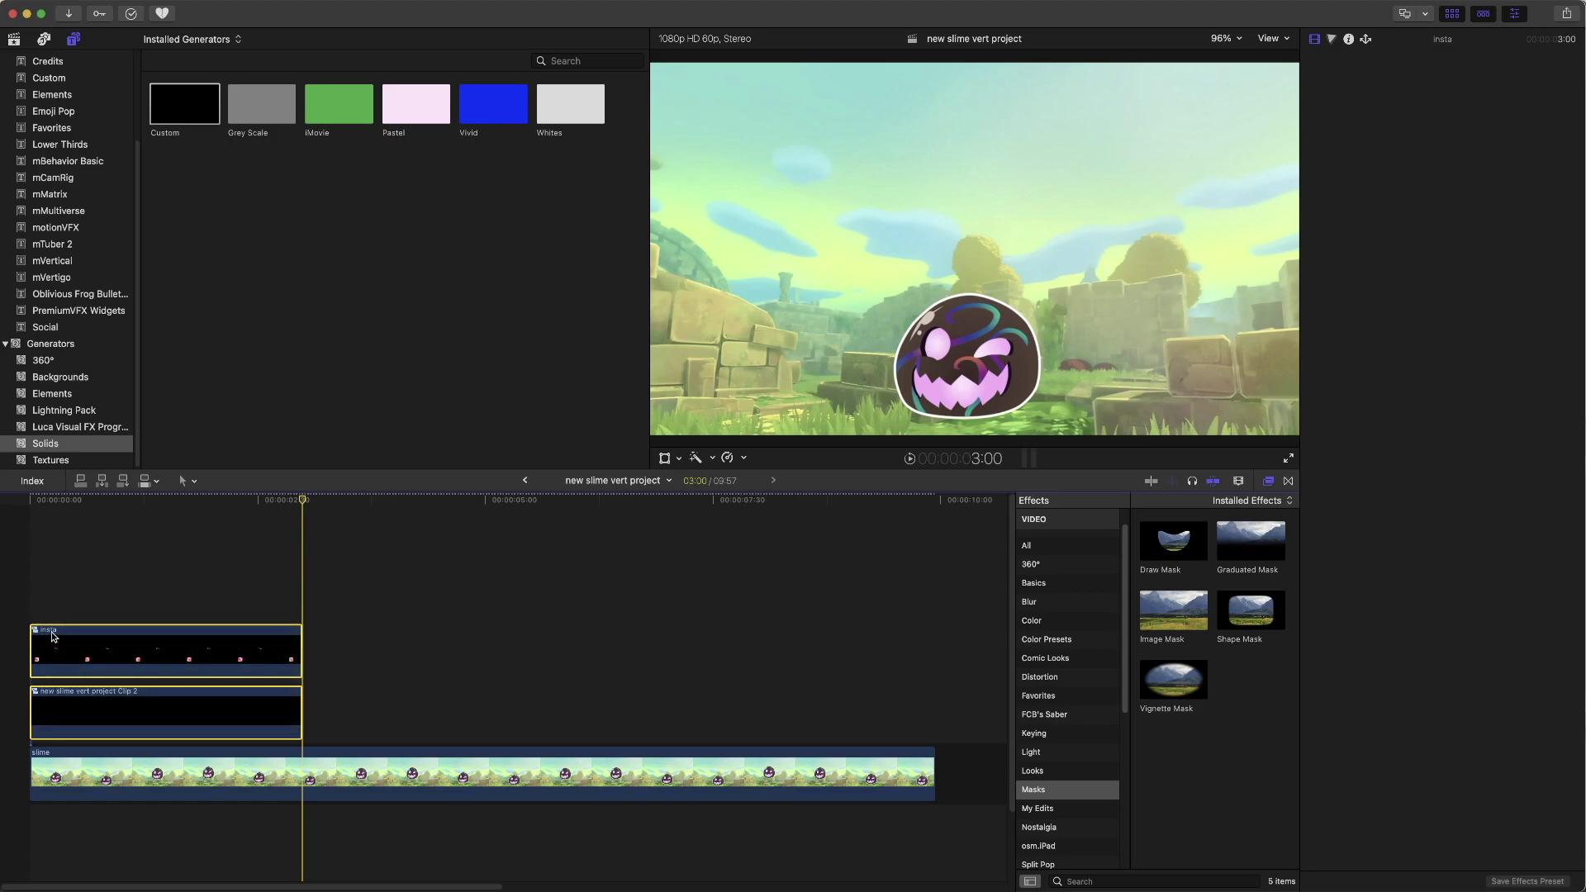
right_click(62, 643)
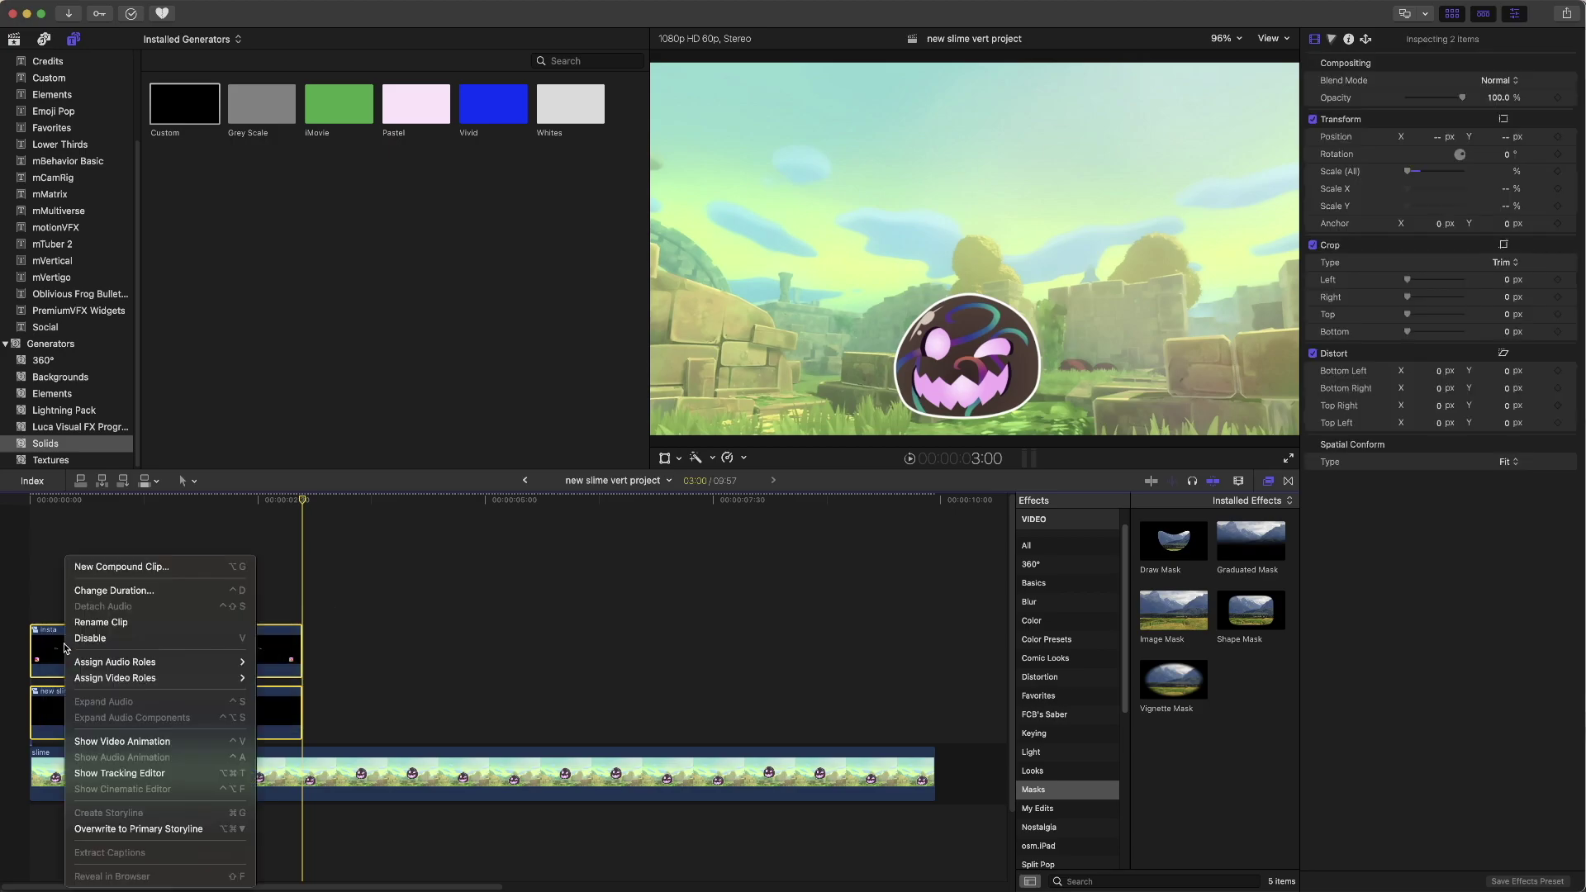
Step: Combine the insta and black bar clips into a new compound clip named 'insta group'
left_click(172, 569)
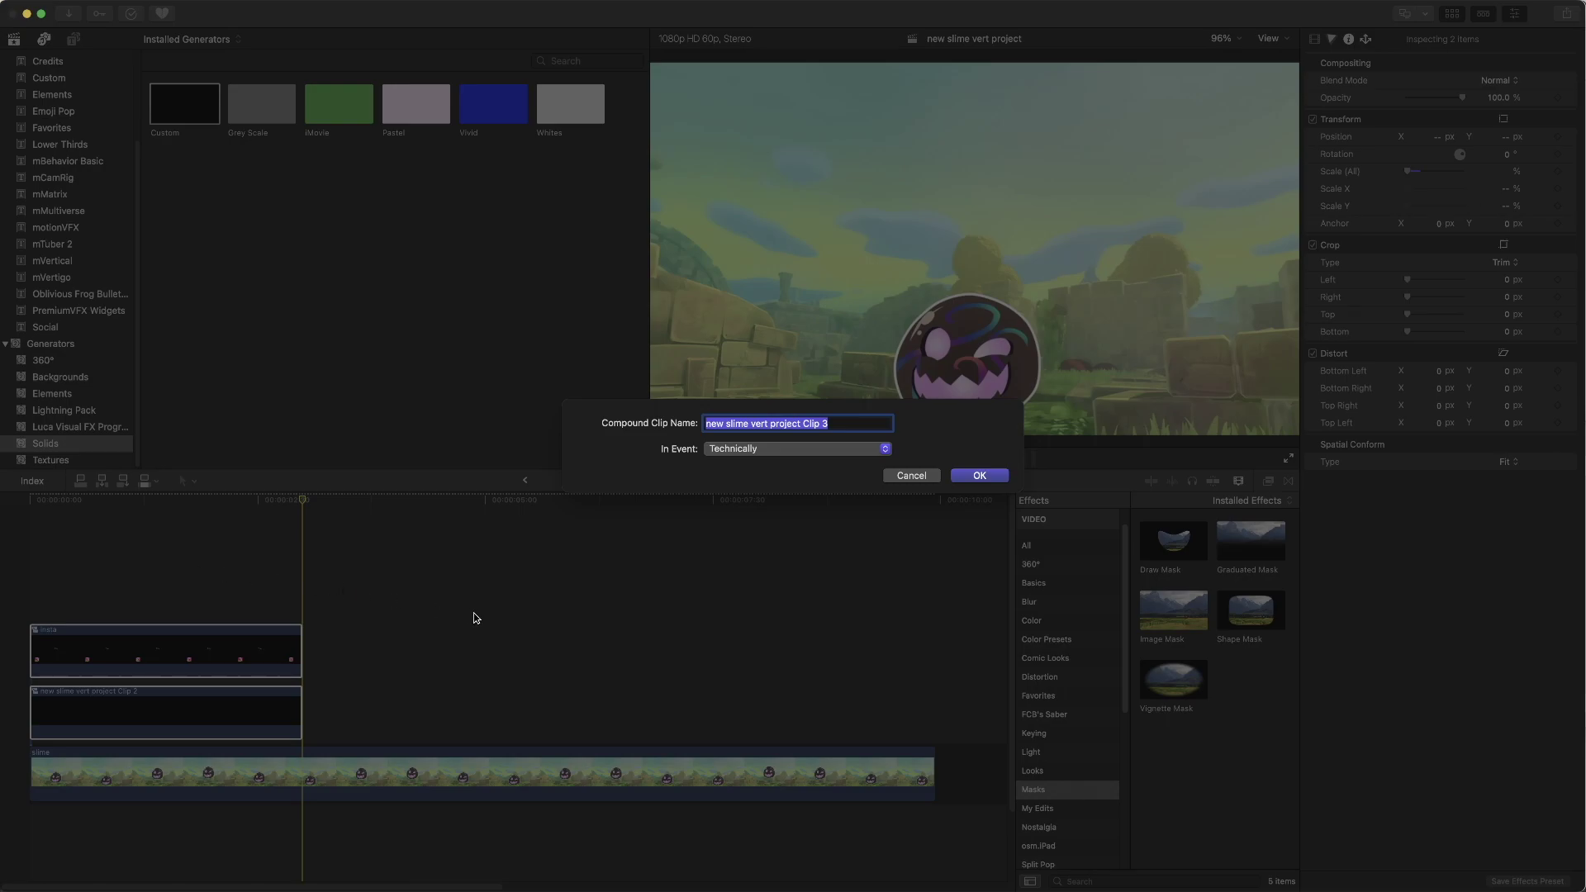
type("g")
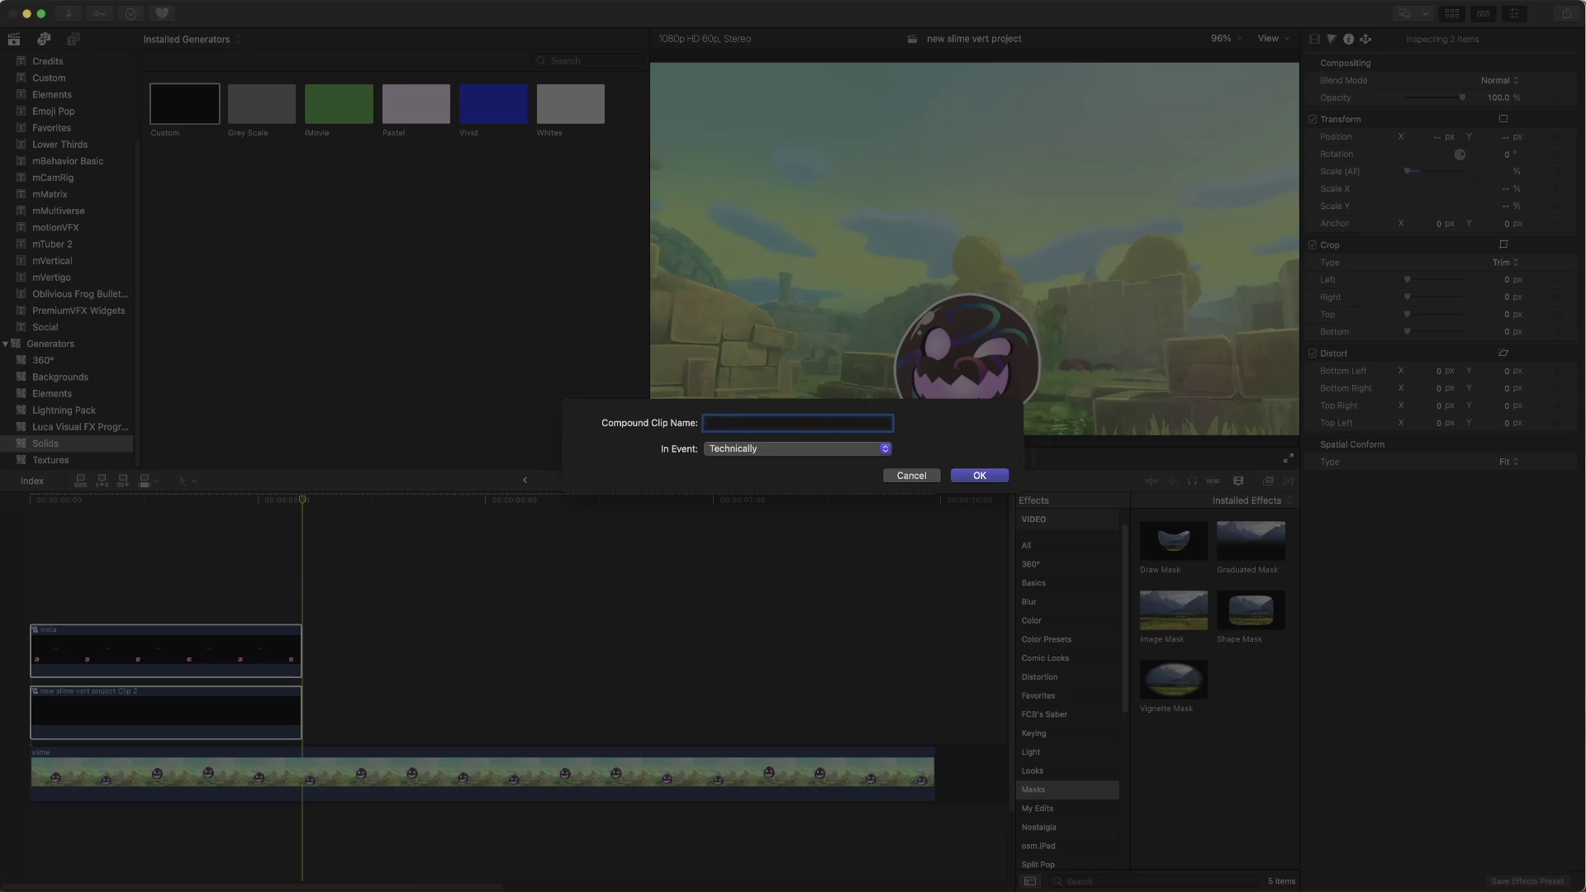
type("nsta group")
left_click(965, 476)
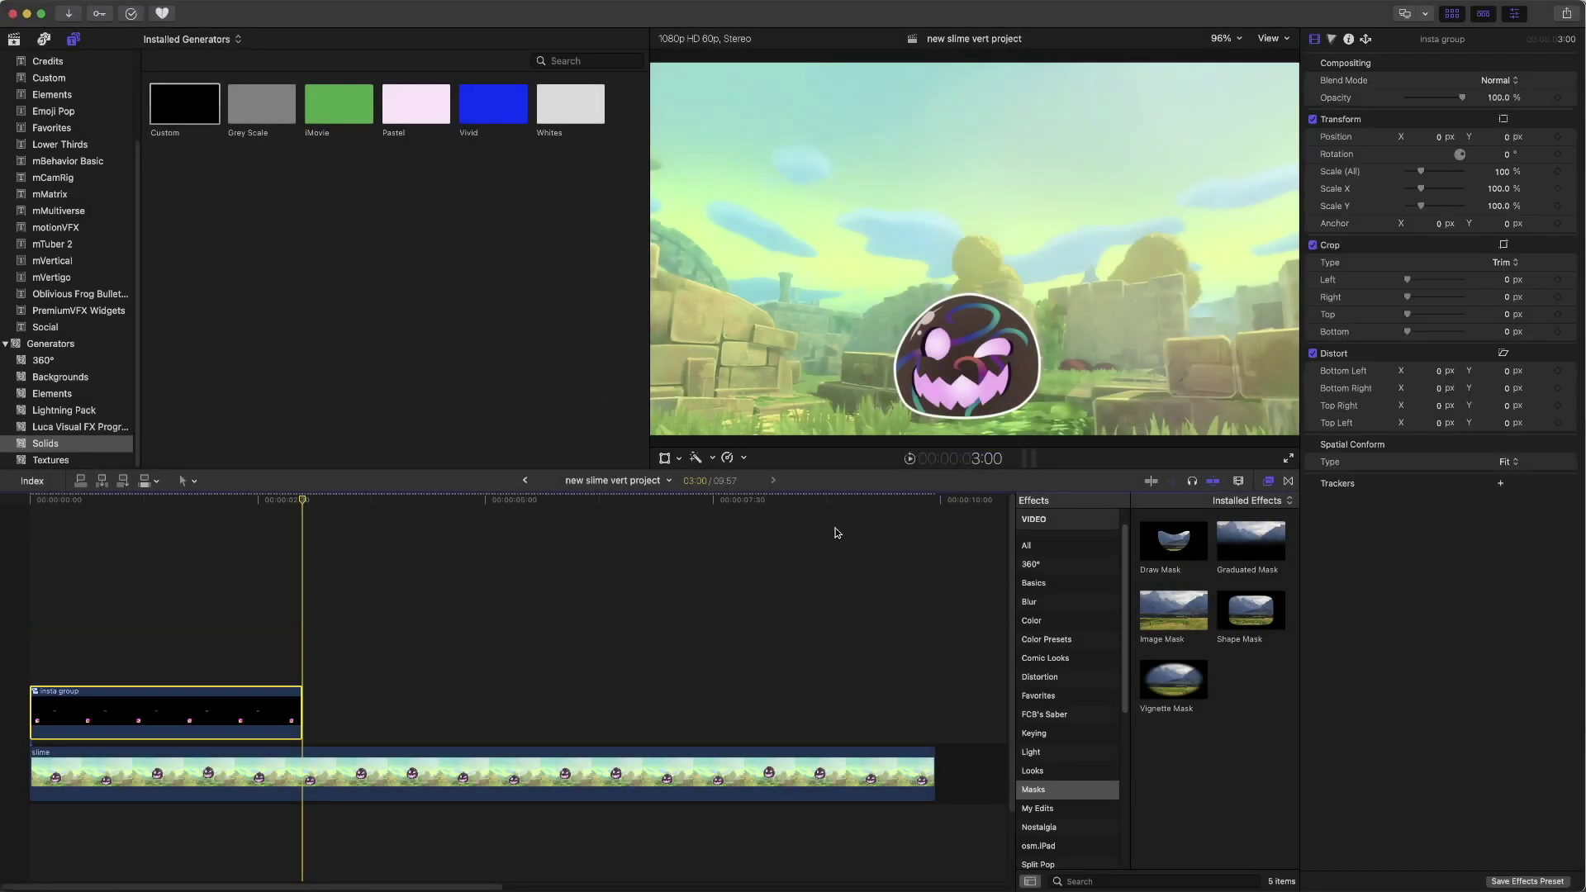
Step: Preview the handle overlay, return to 00:00, and select the insta group clip in the Inspector
left_click(152, 519)
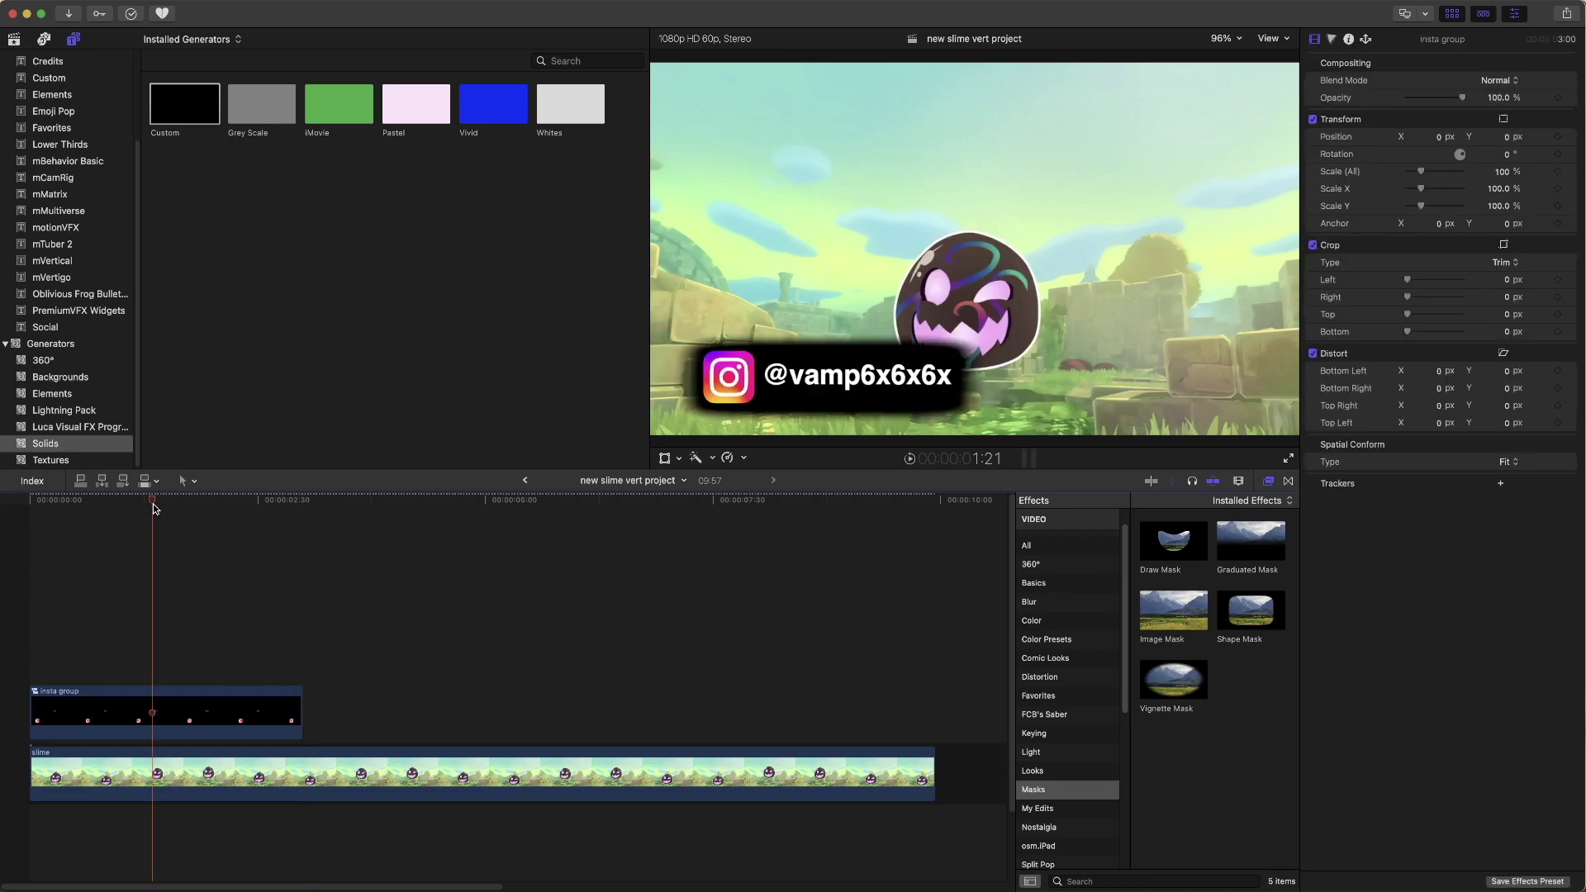
left_click_drag(88, 502, 97, 503)
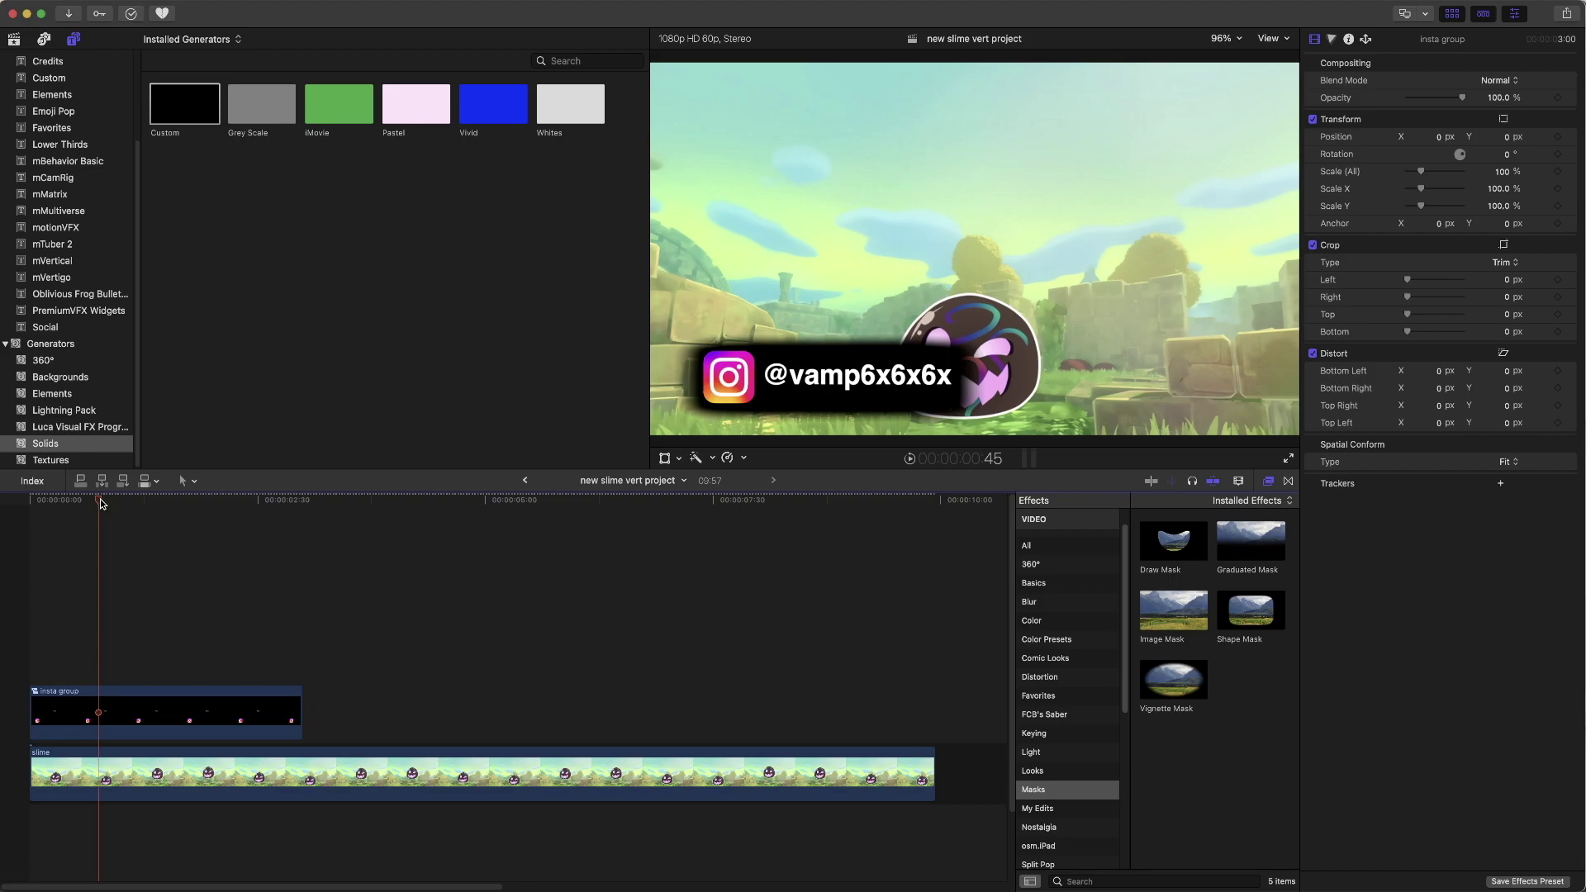
left_click_drag(101, 504, 30, 502)
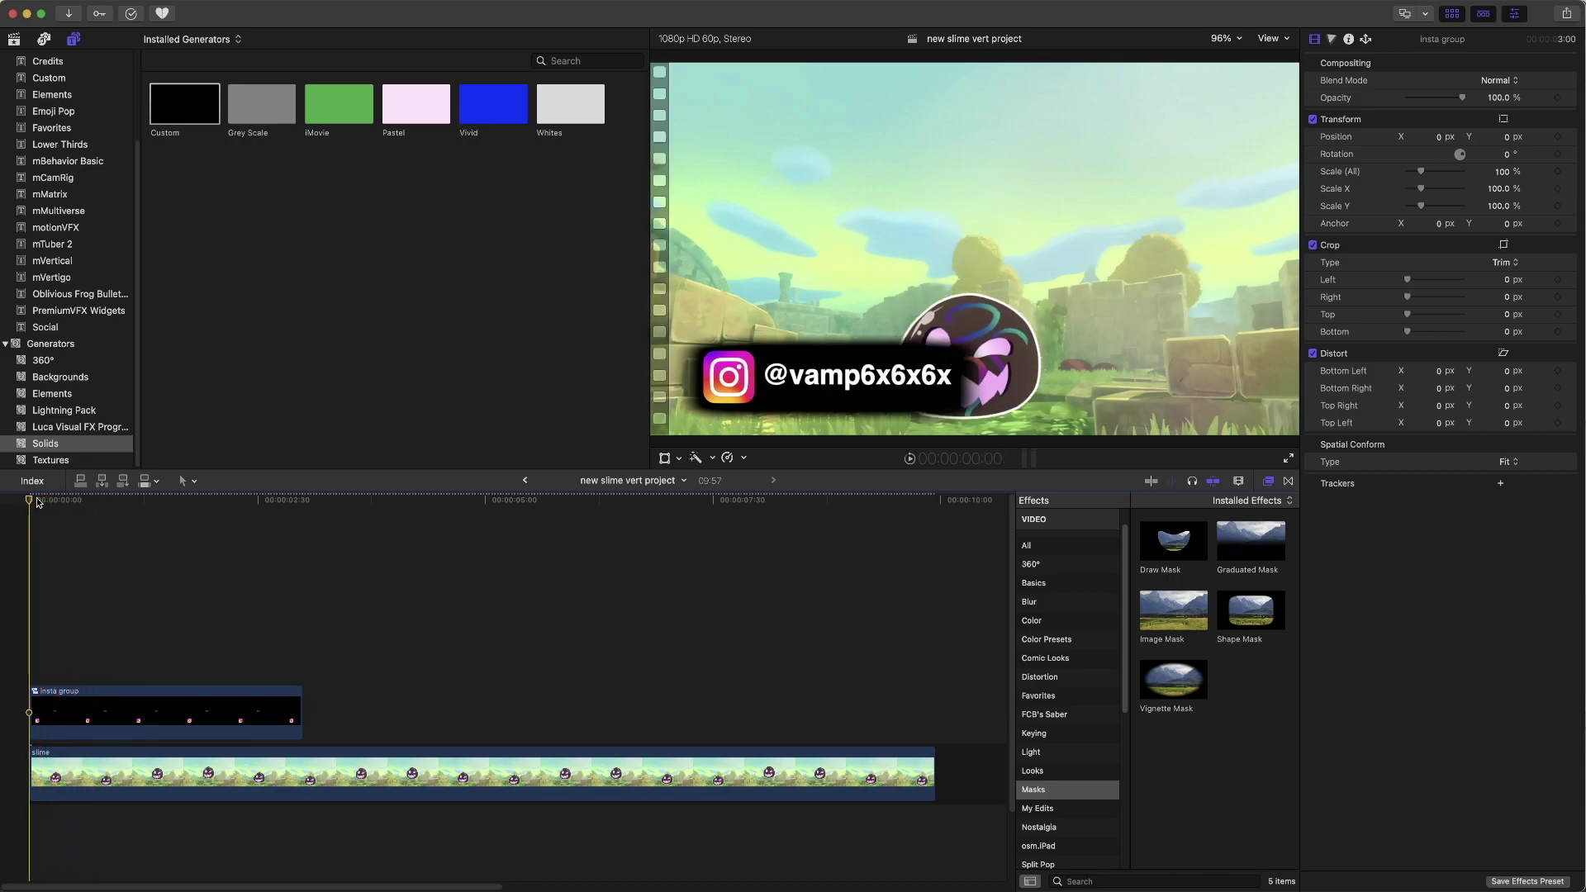
left_click(143, 715)
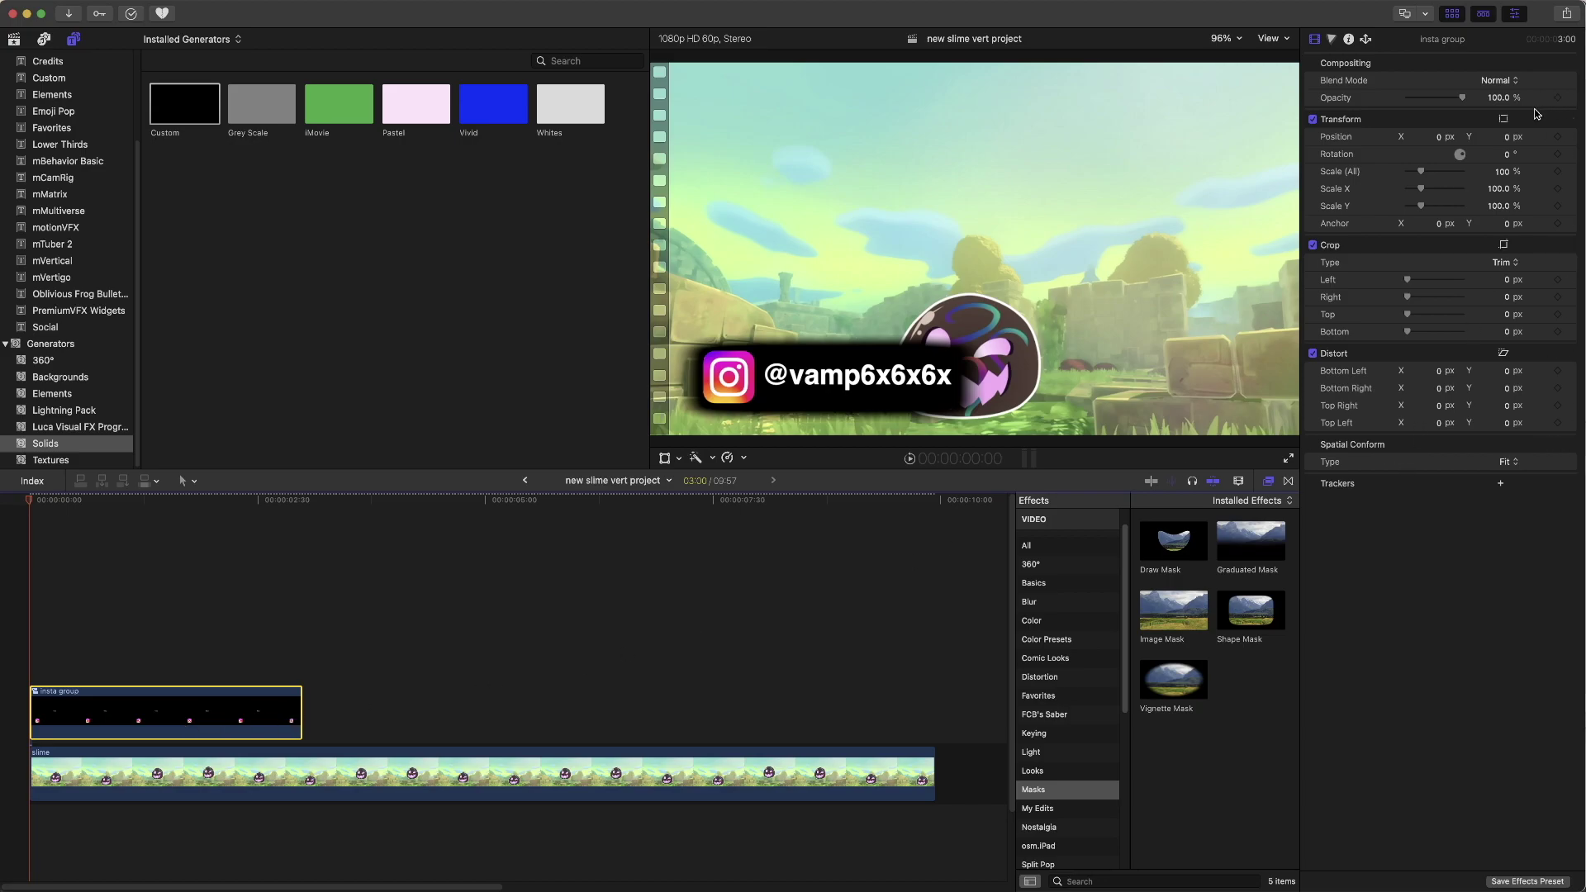
left_click(1517, 17)
left_click(1516, 16)
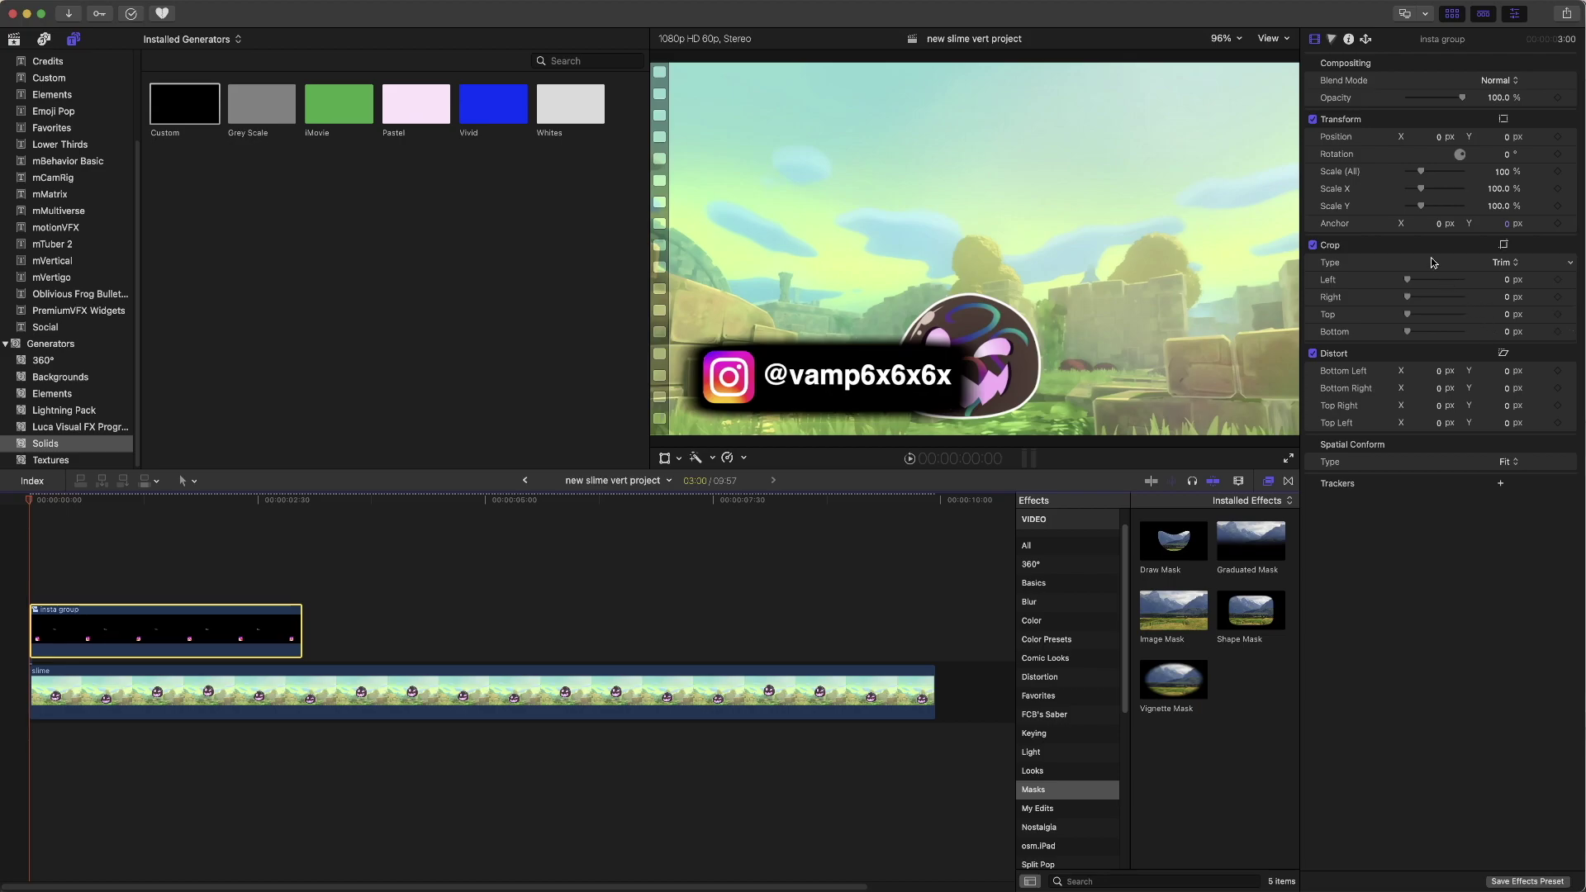
Step: Add a Position keyframe at the start with the overlay off-screen at X -1044.5 px
left_click(1559, 137)
mouse_move(1439, 141)
left_mouse_down()
mouse_move(1396, 140)
mouse_move(1438, 137)
left_mouse_up()
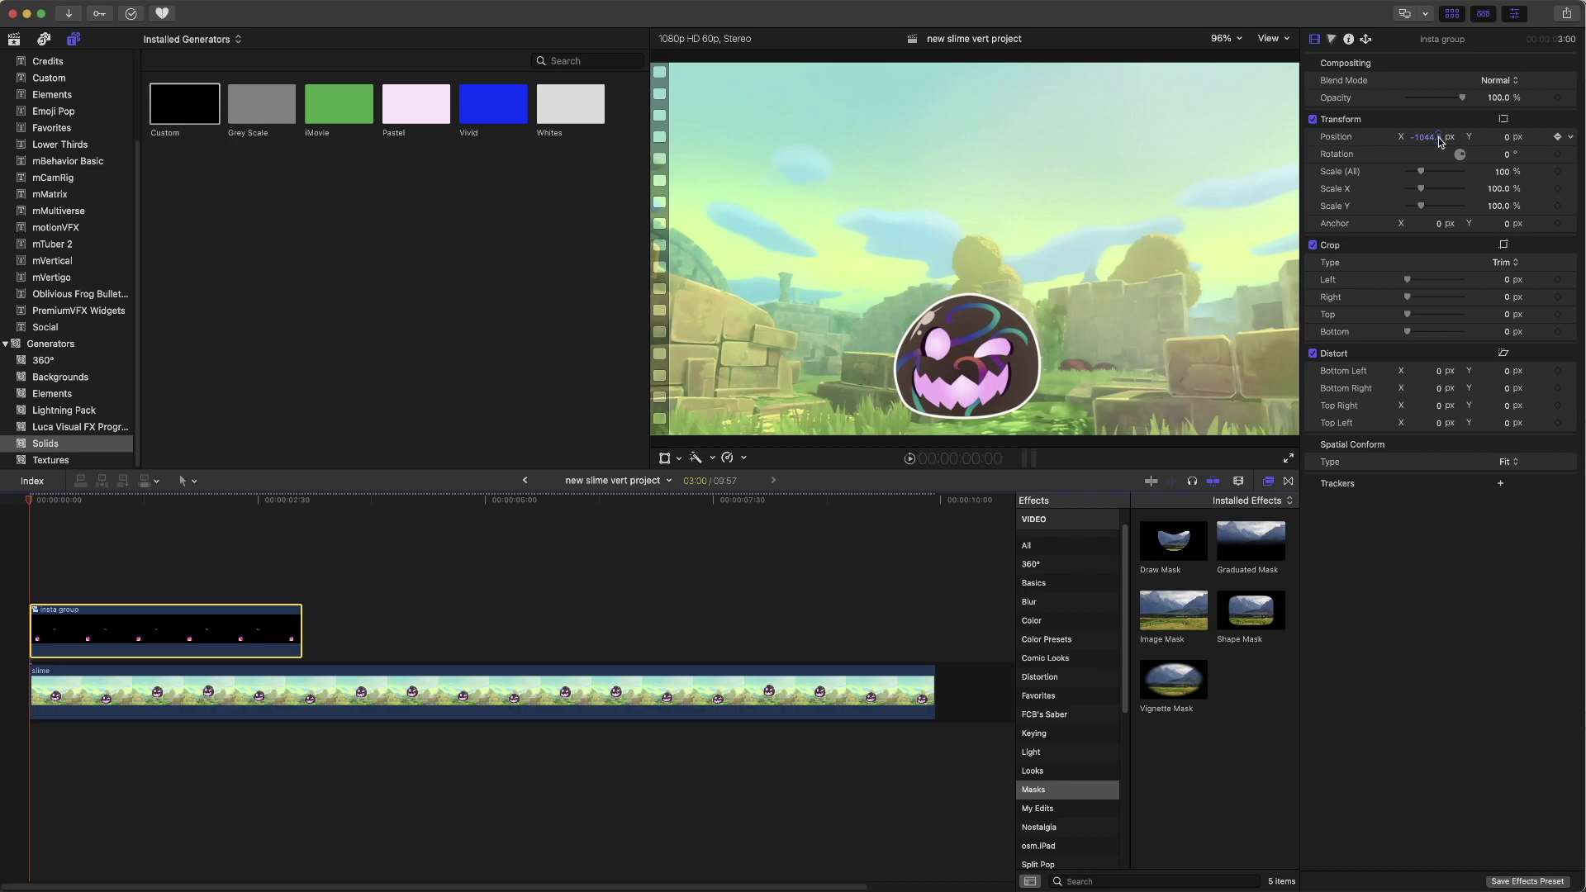
left_click_drag(1440, 137, 1440, 138)
Step: At 2:50, keyframe the handle bar back onscreen at about X -45.5 px
left_click(301, 503)
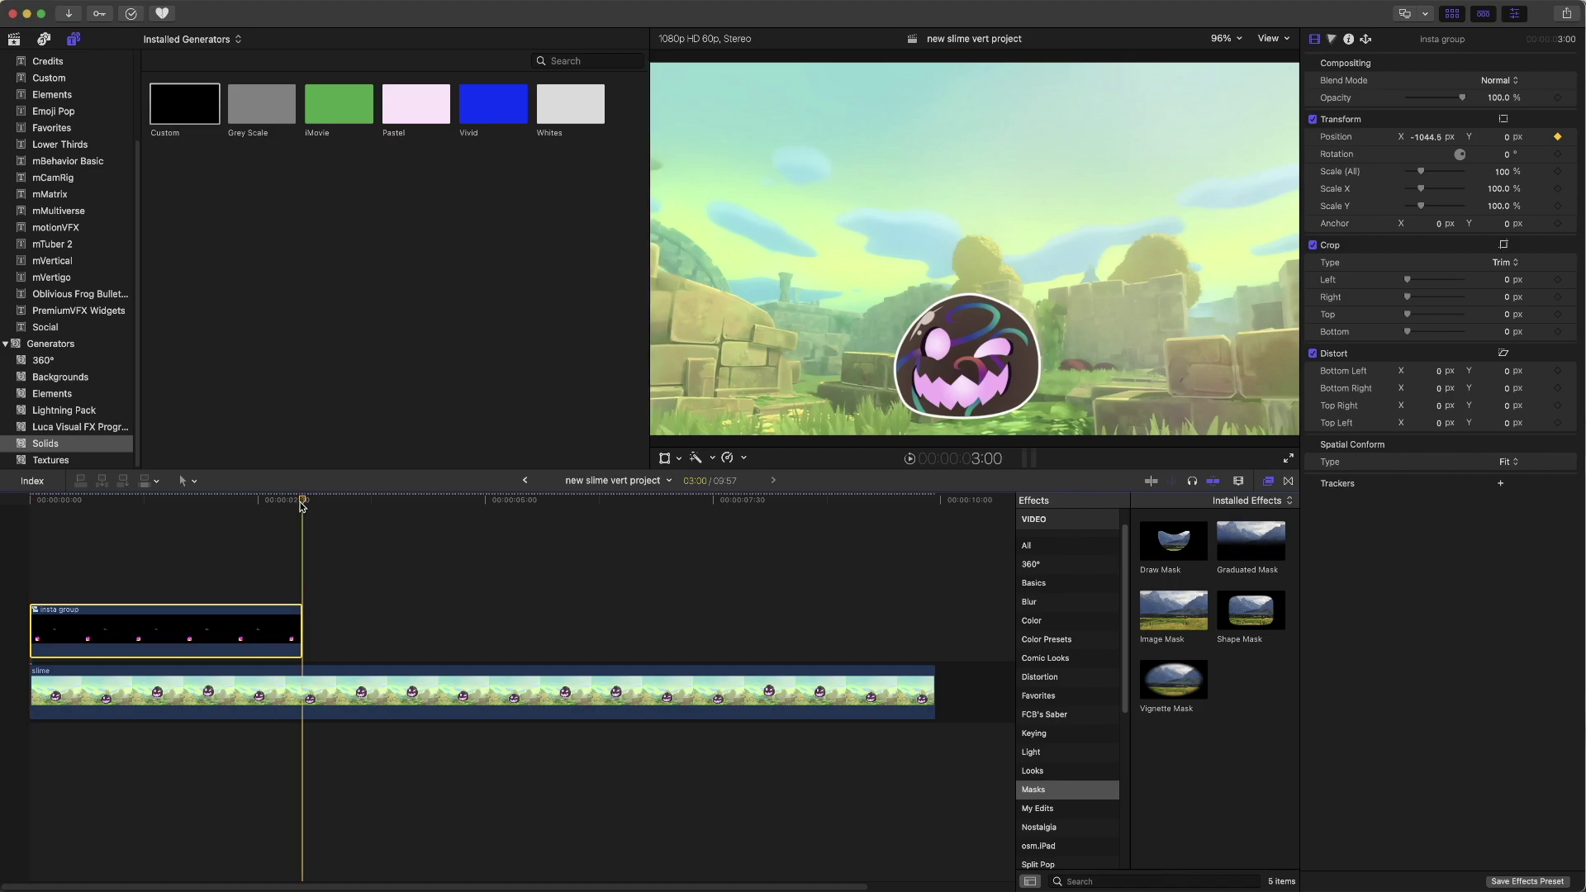
left_click_drag(302, 505, 290, 505)
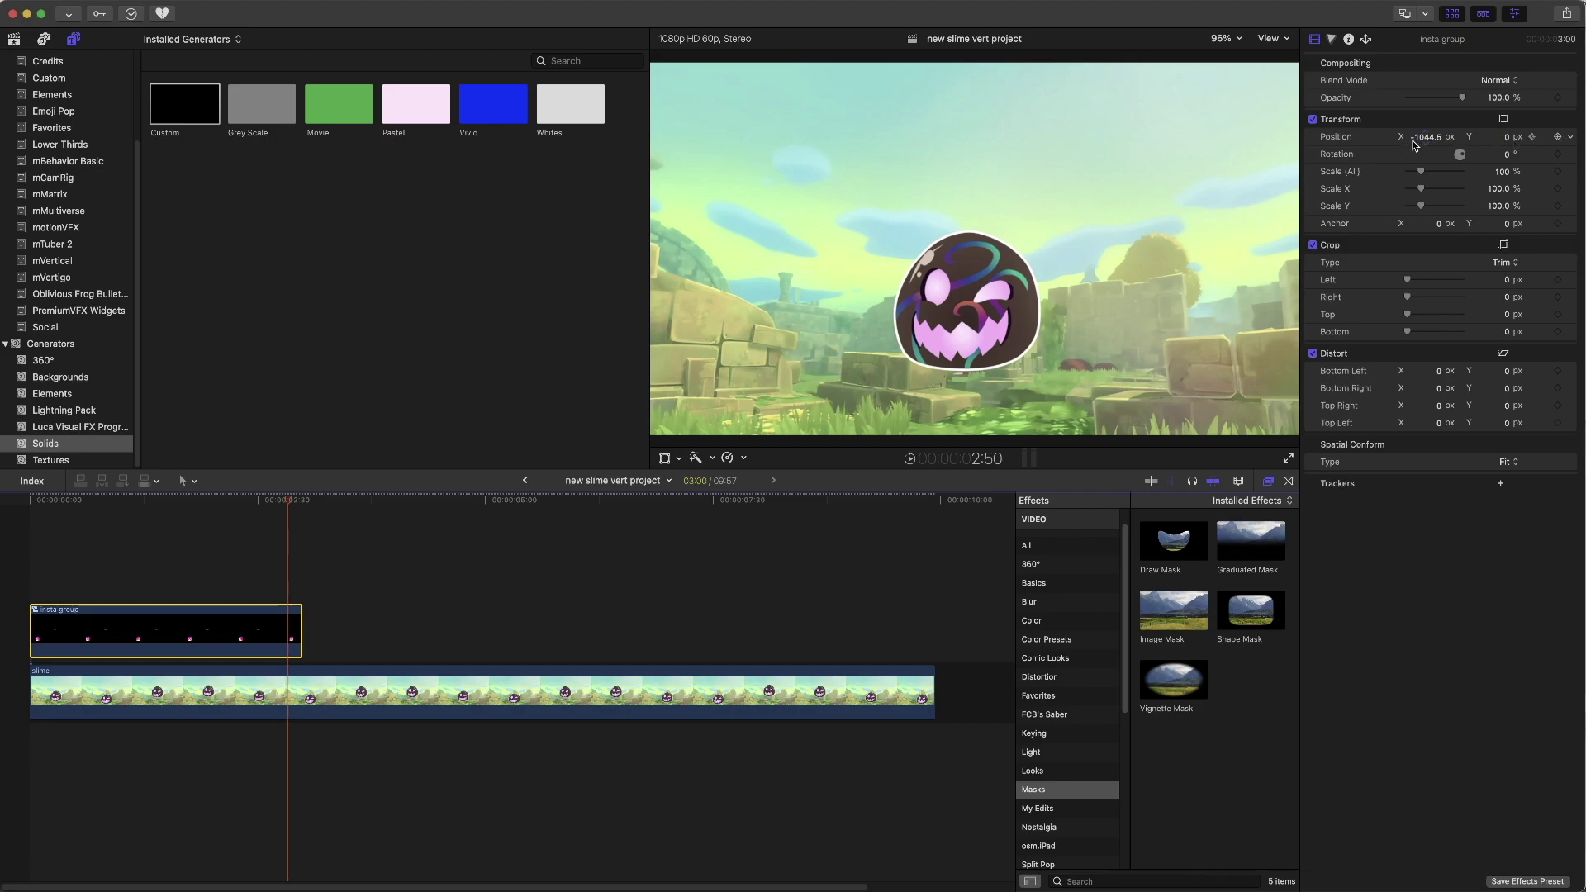
left_click_drag(1429, 140, 1428, 137)
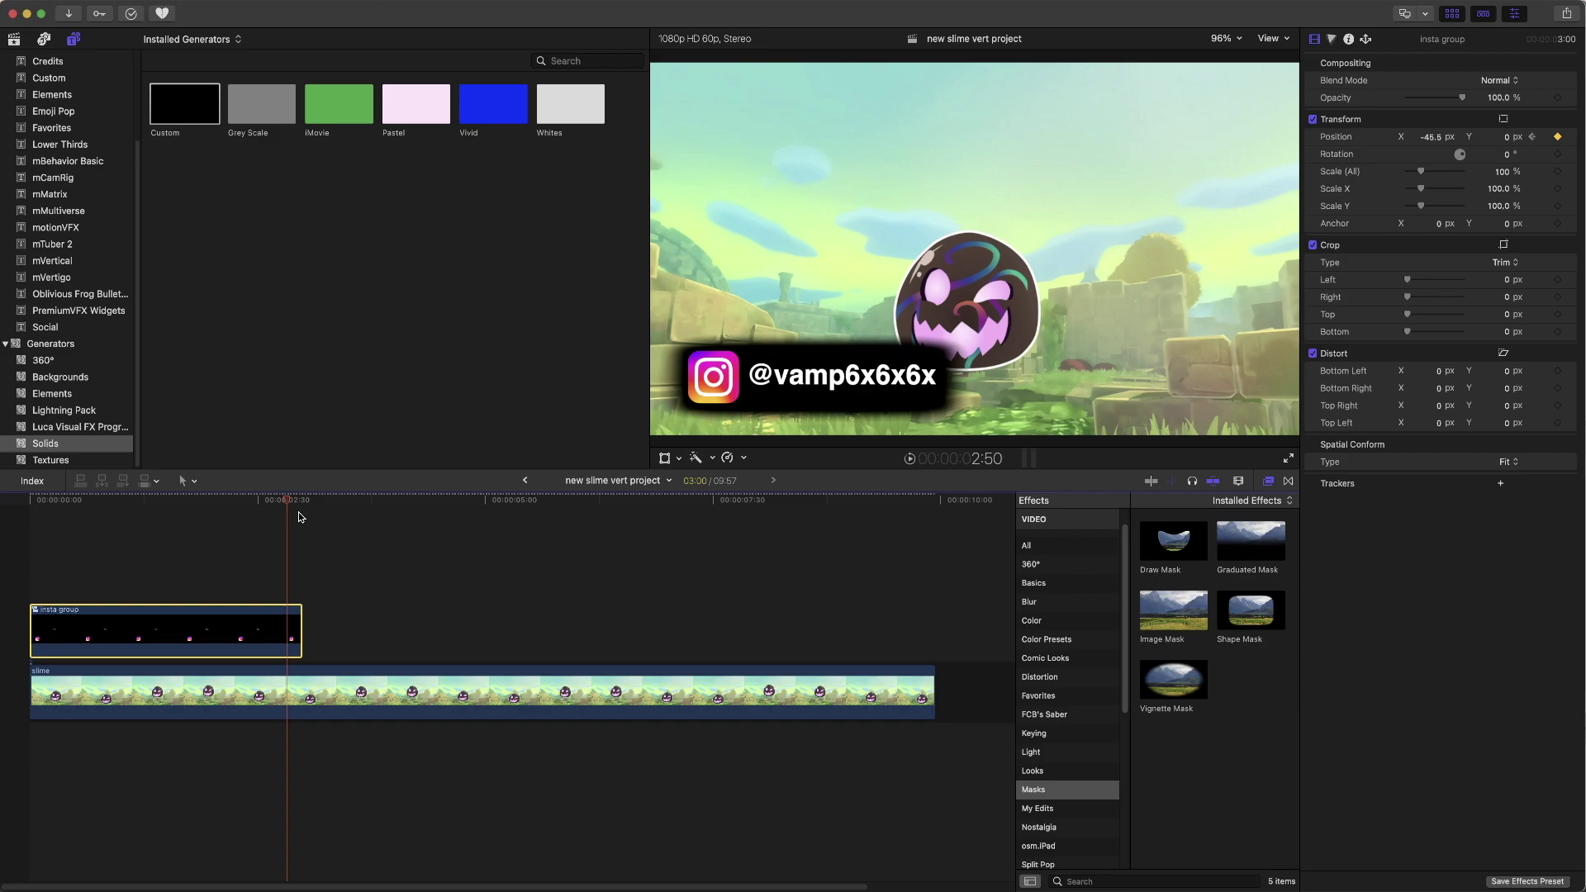
Step: Move insta group's late Transform keyframe to 02:59 in the Video Animation editor, then hide it
key("ctrl+v")
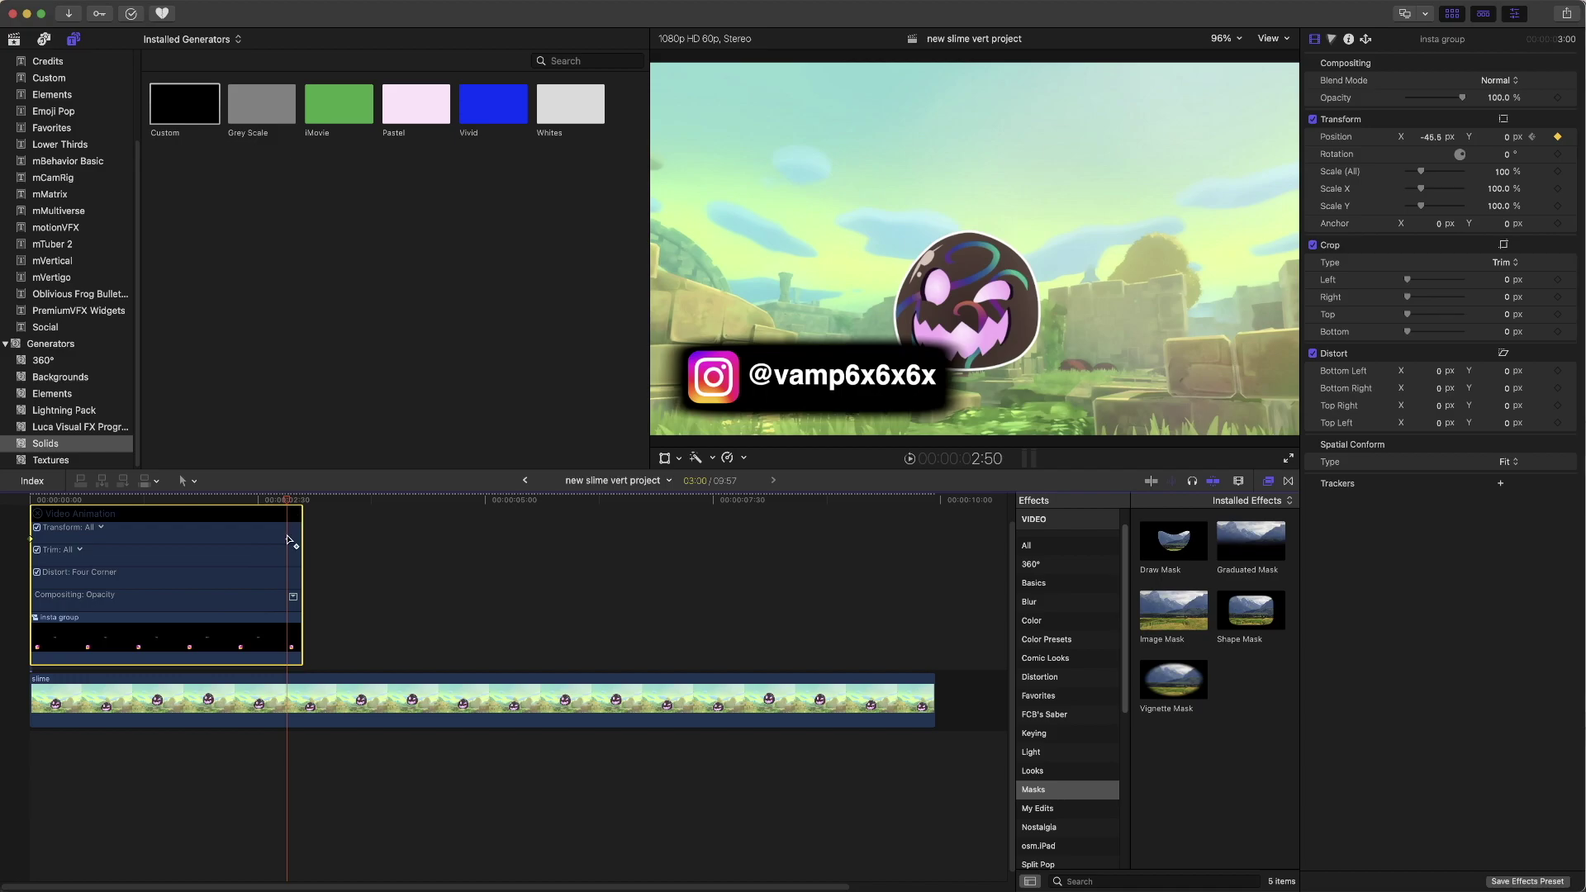
left_click_drag(288, 543, 302, 542)
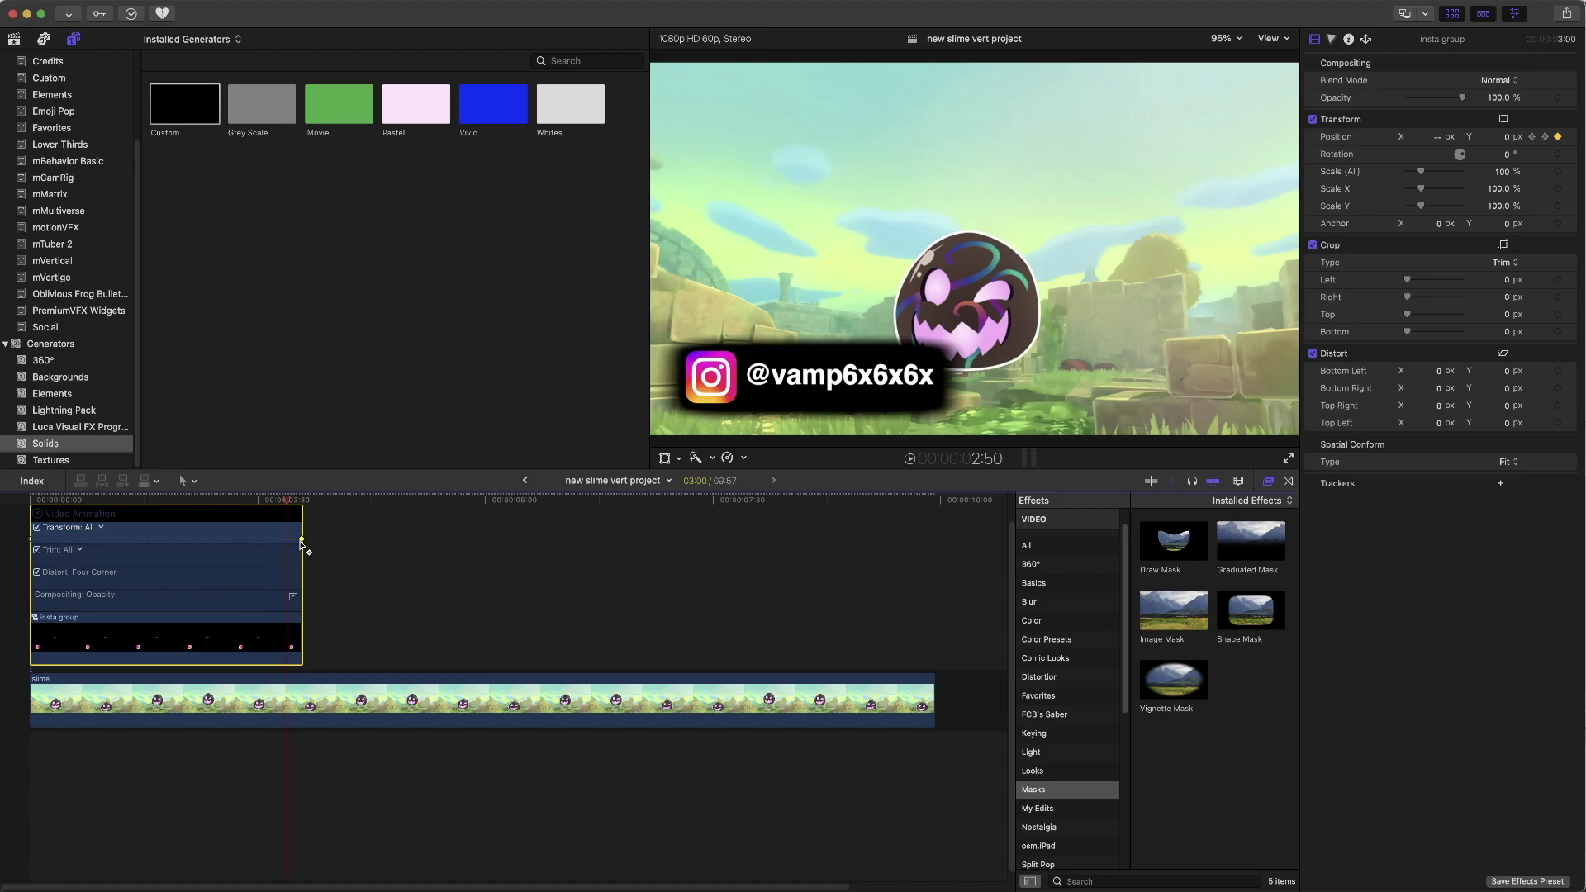
scroll(300, 545, "up", 1)
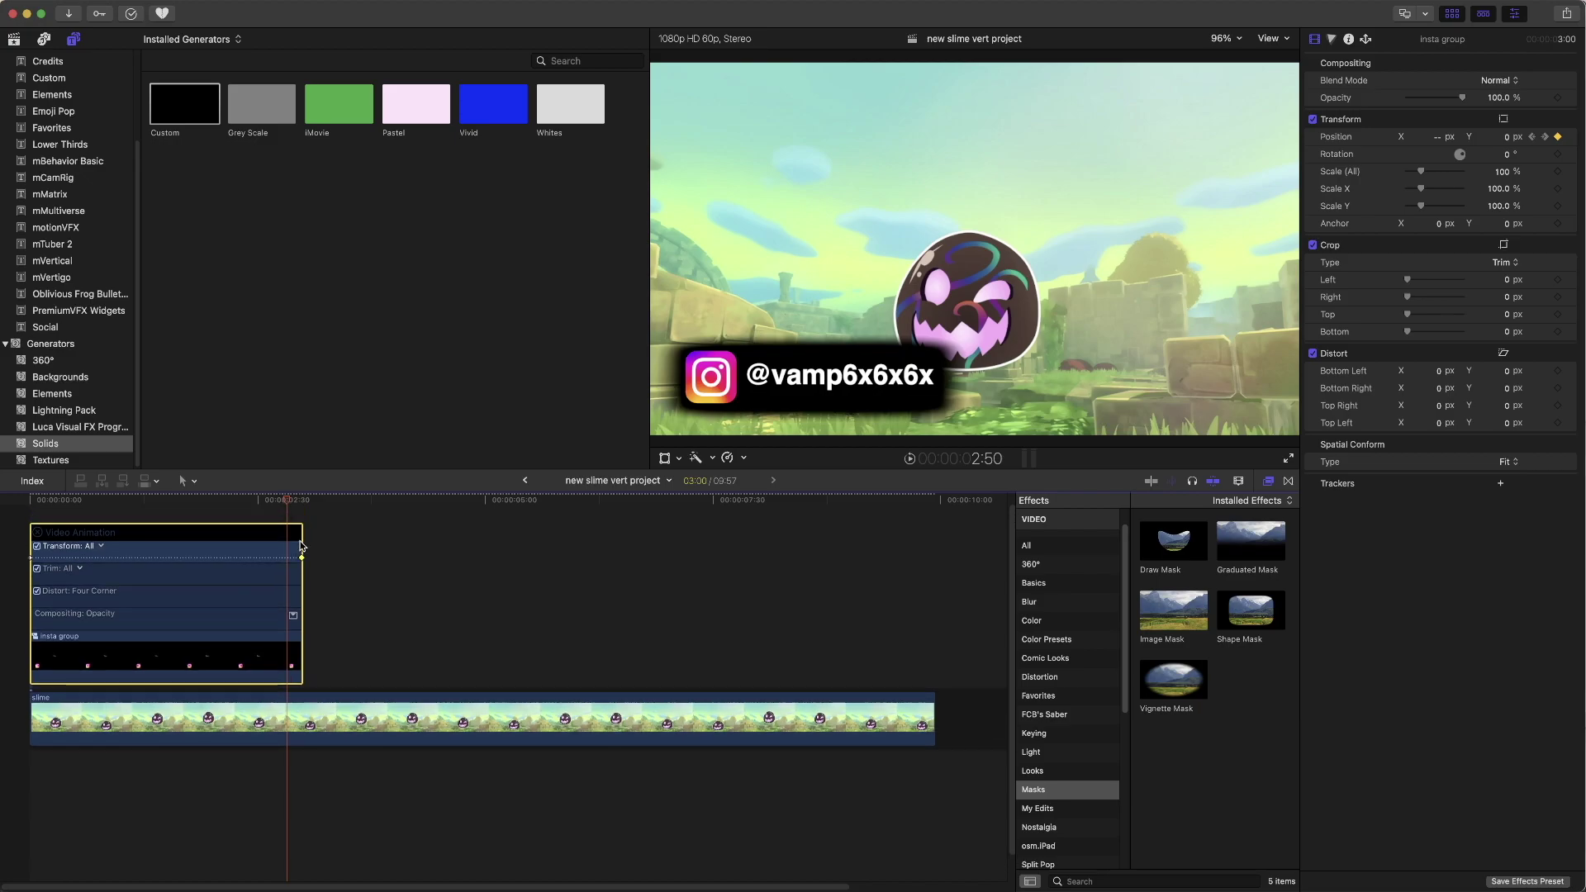
key("ctrl+v")
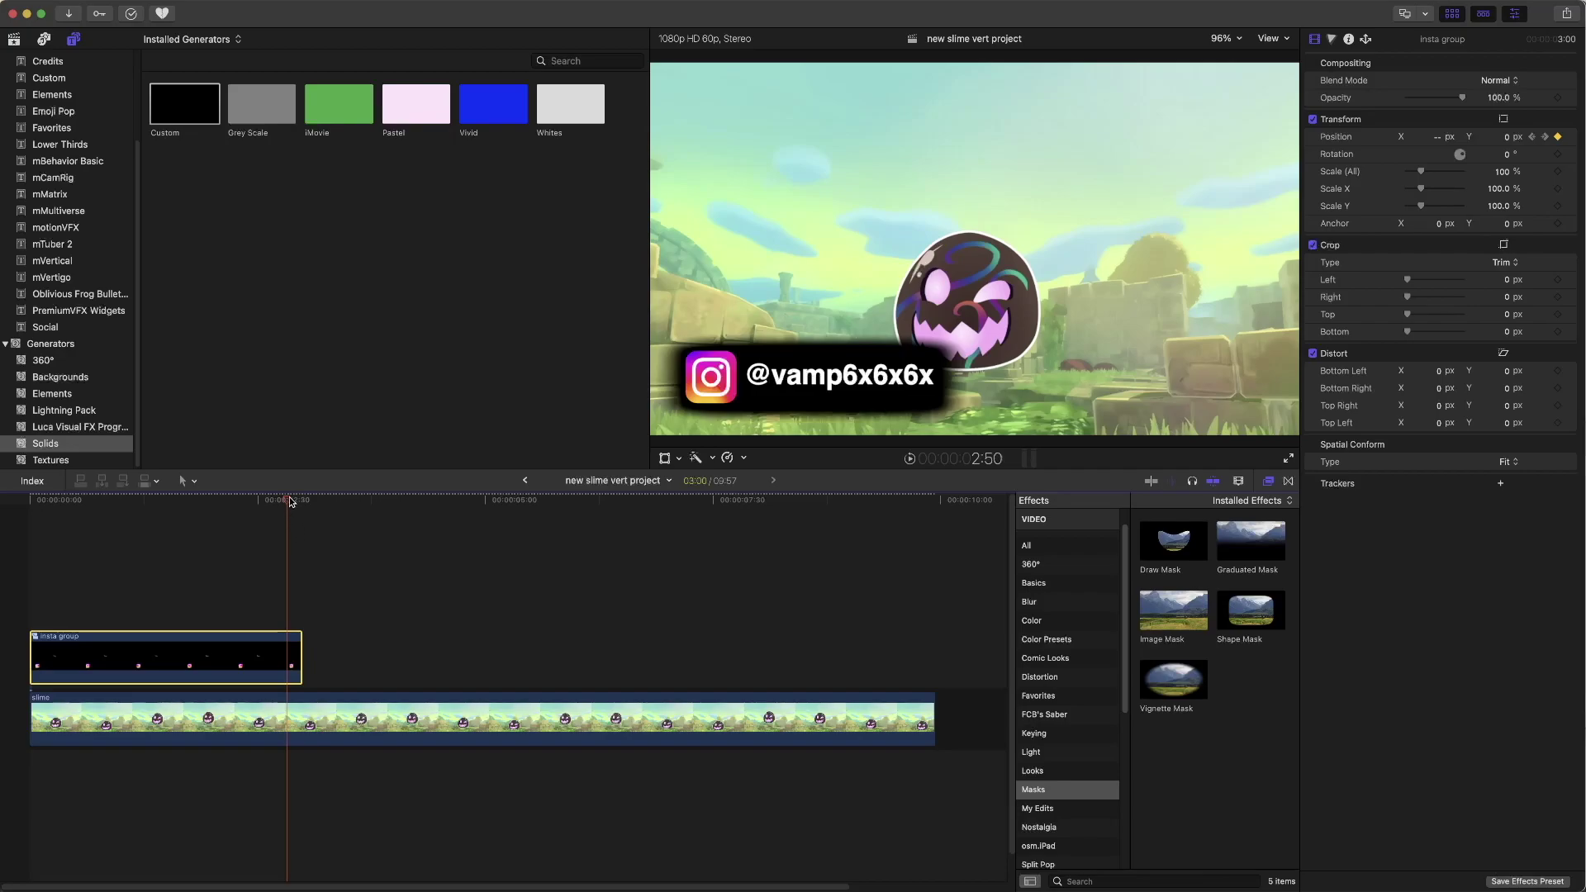
left_click_drag(288, 499, 29, 519)
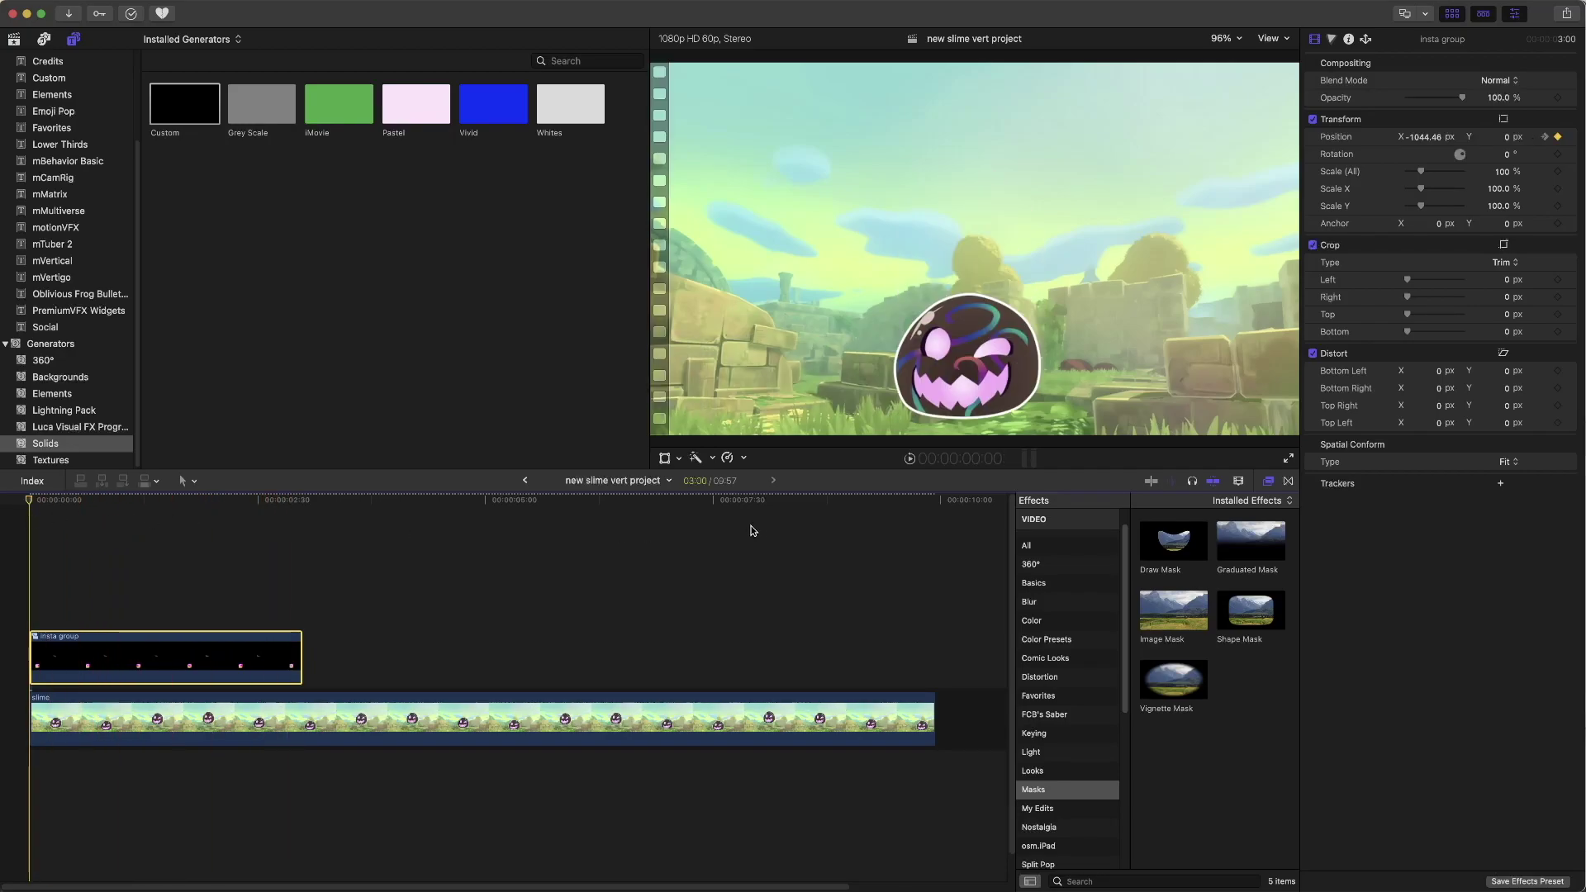
left_click(910, 463)
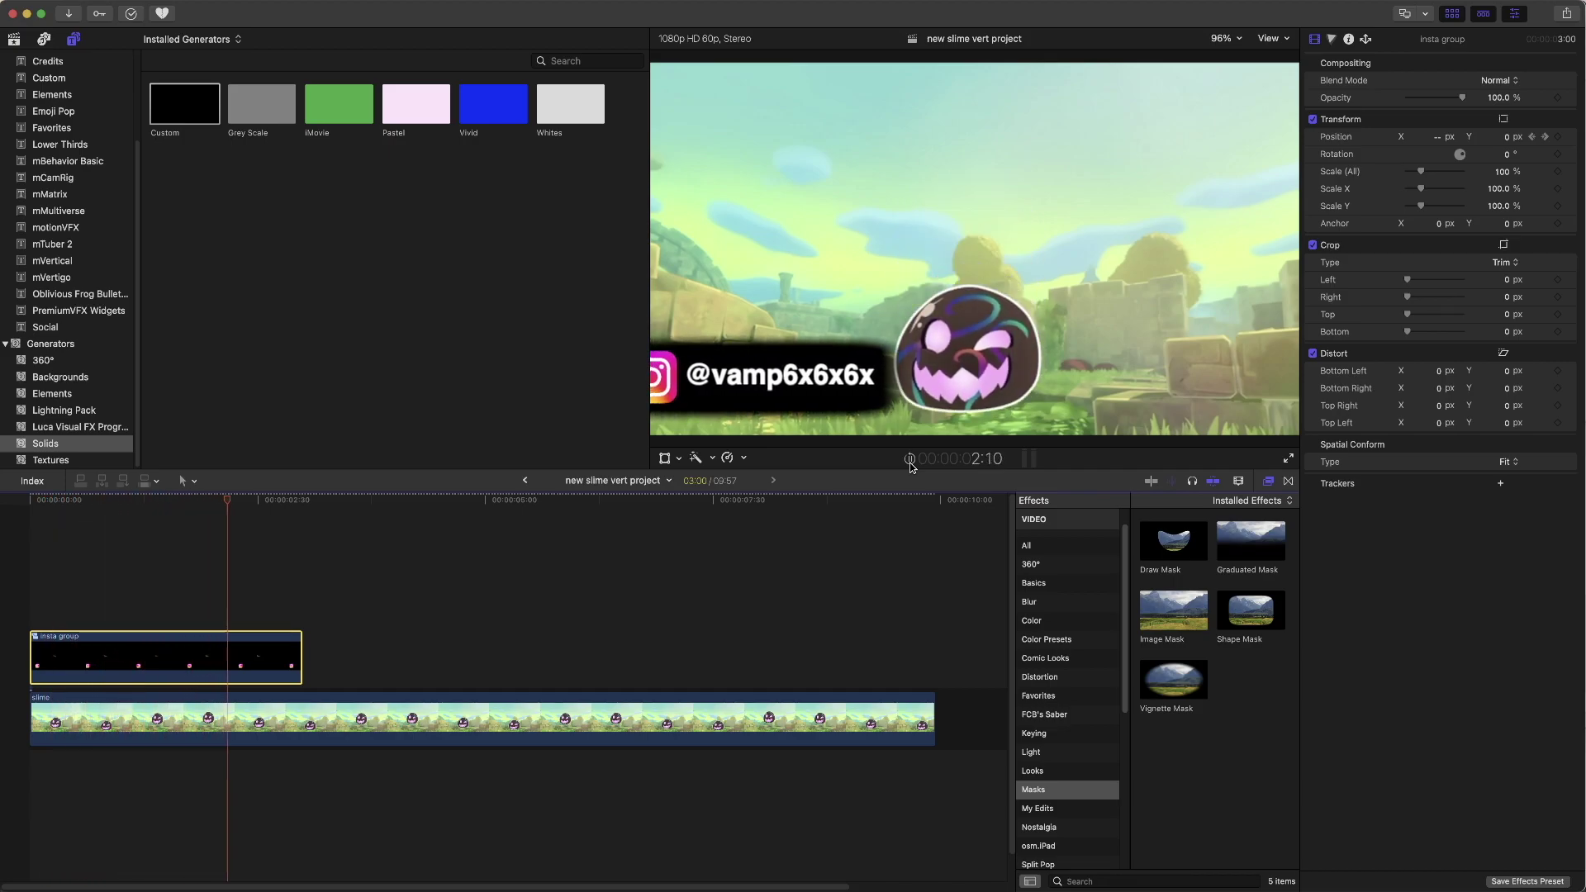
left_click(911, 461)
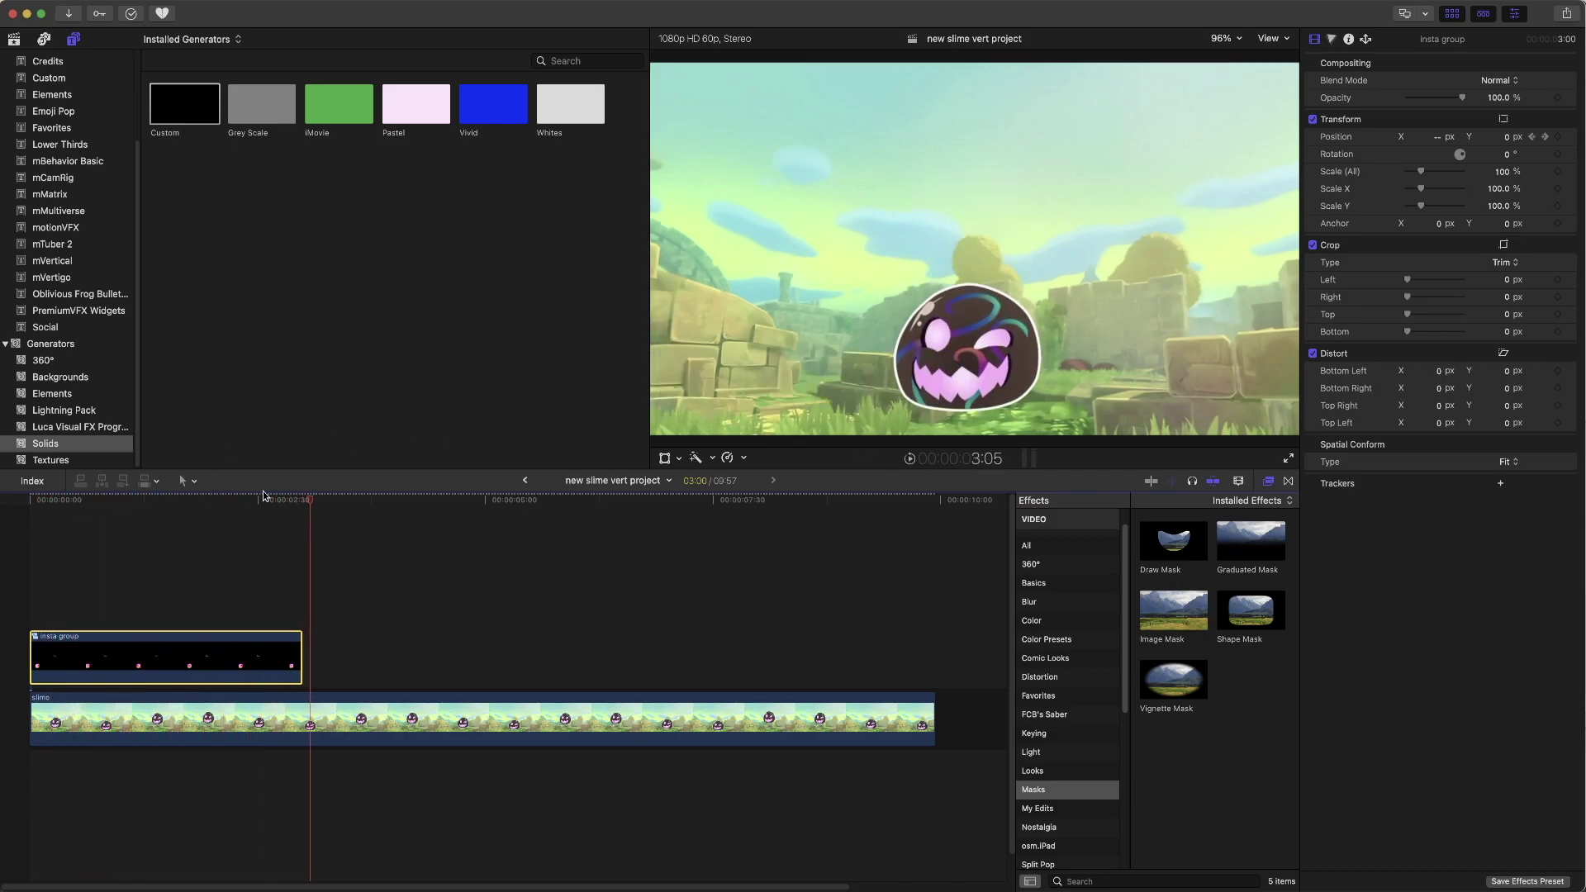
left_click_drag(314, 504, 217, 508)
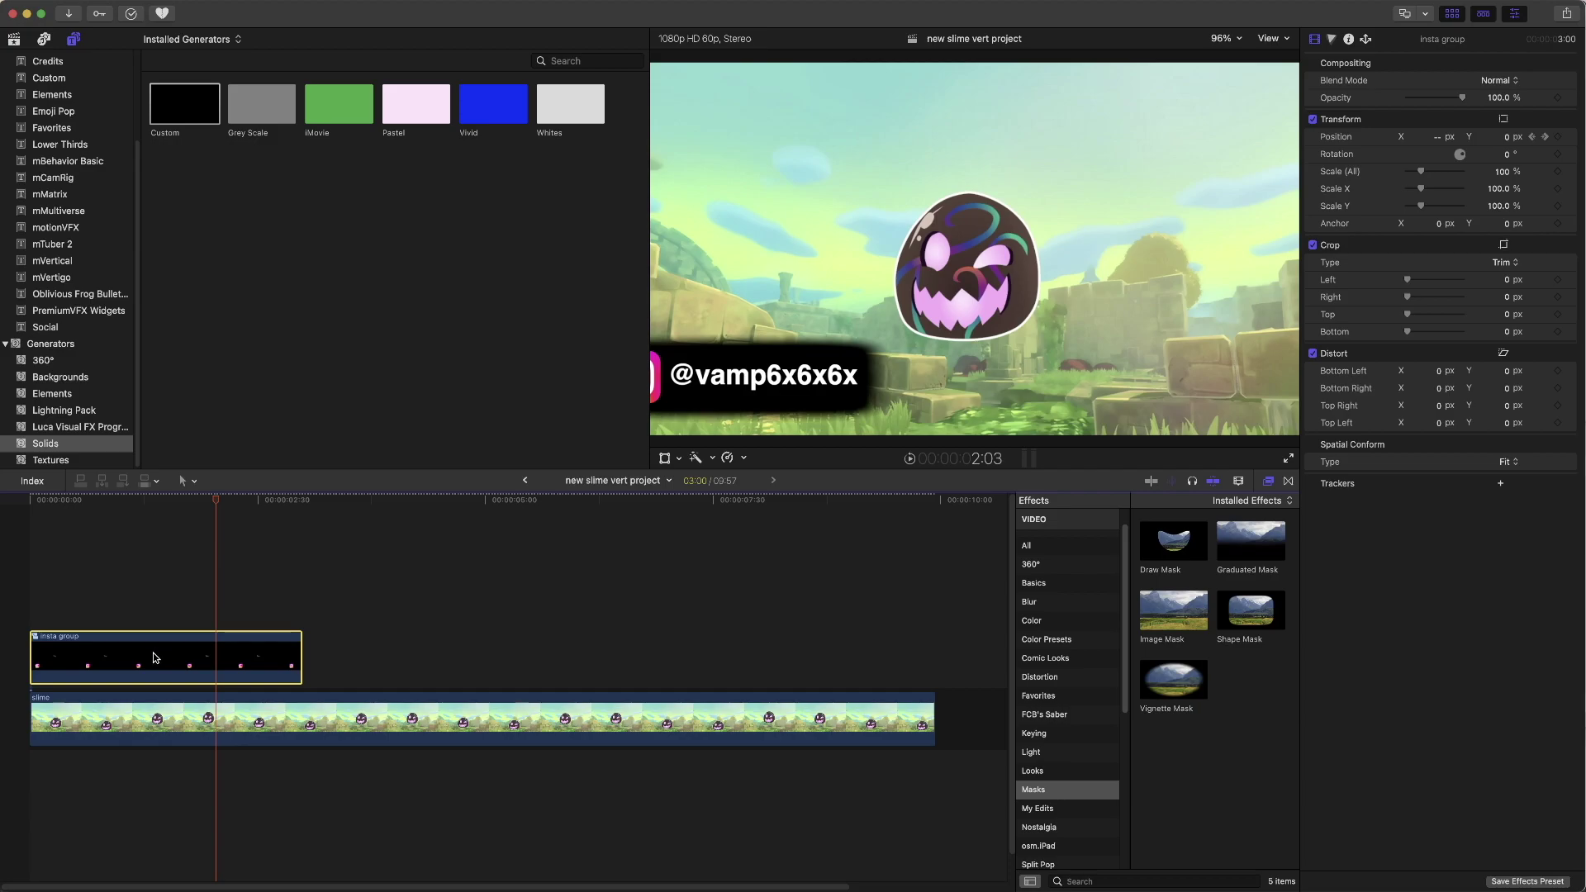
Step: Duplicate insta group right after itself and reverse the copy to -100% speed
left_click_drag(157, 658, 425, 657)
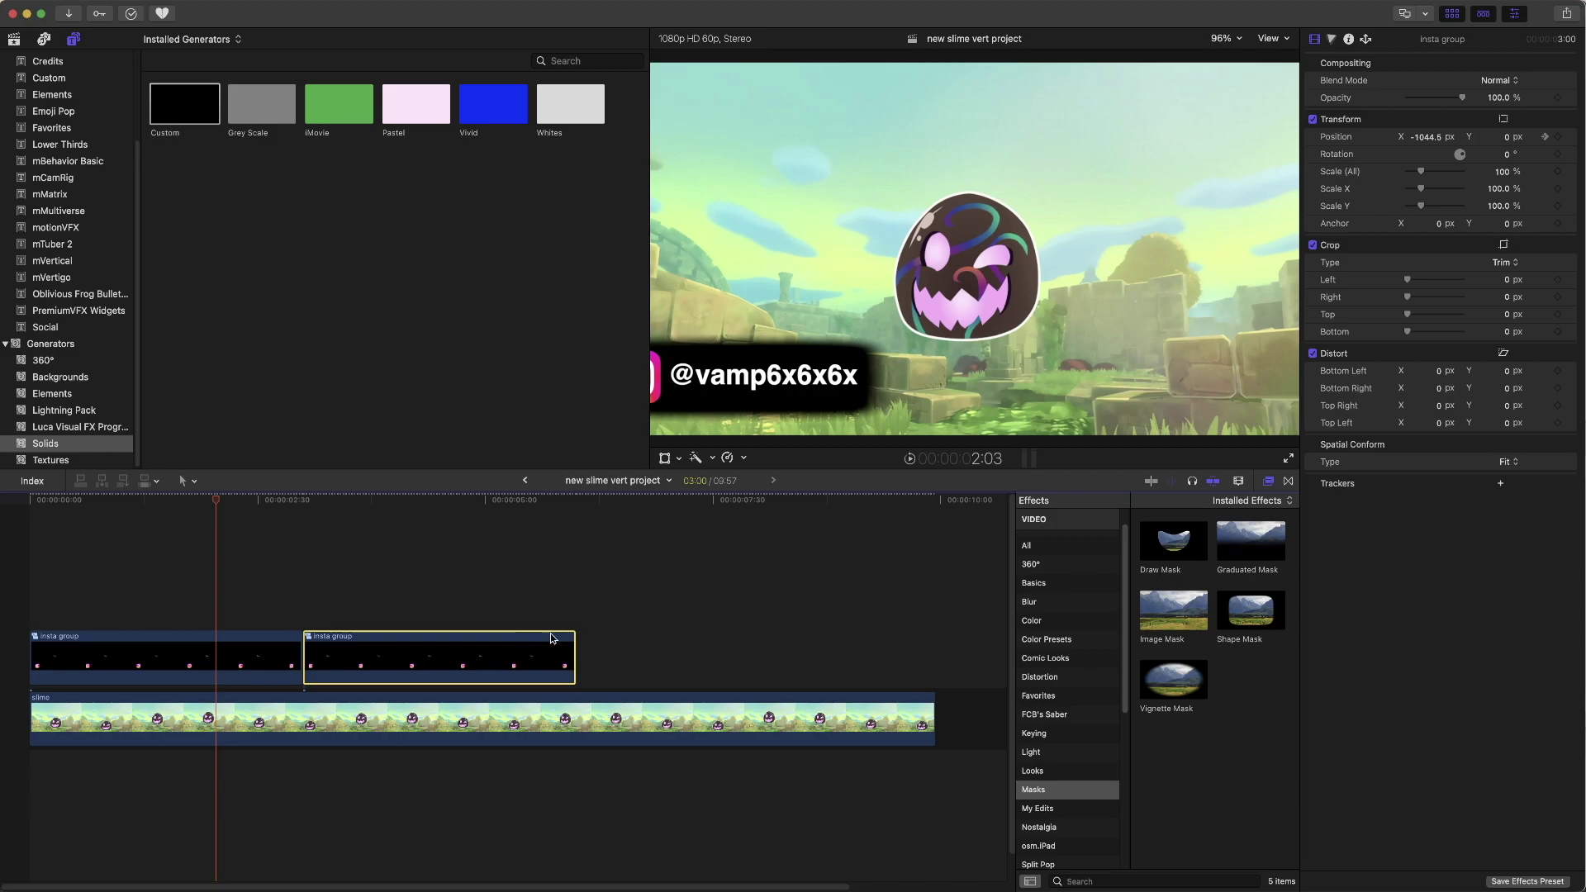
left_click(745, 459)
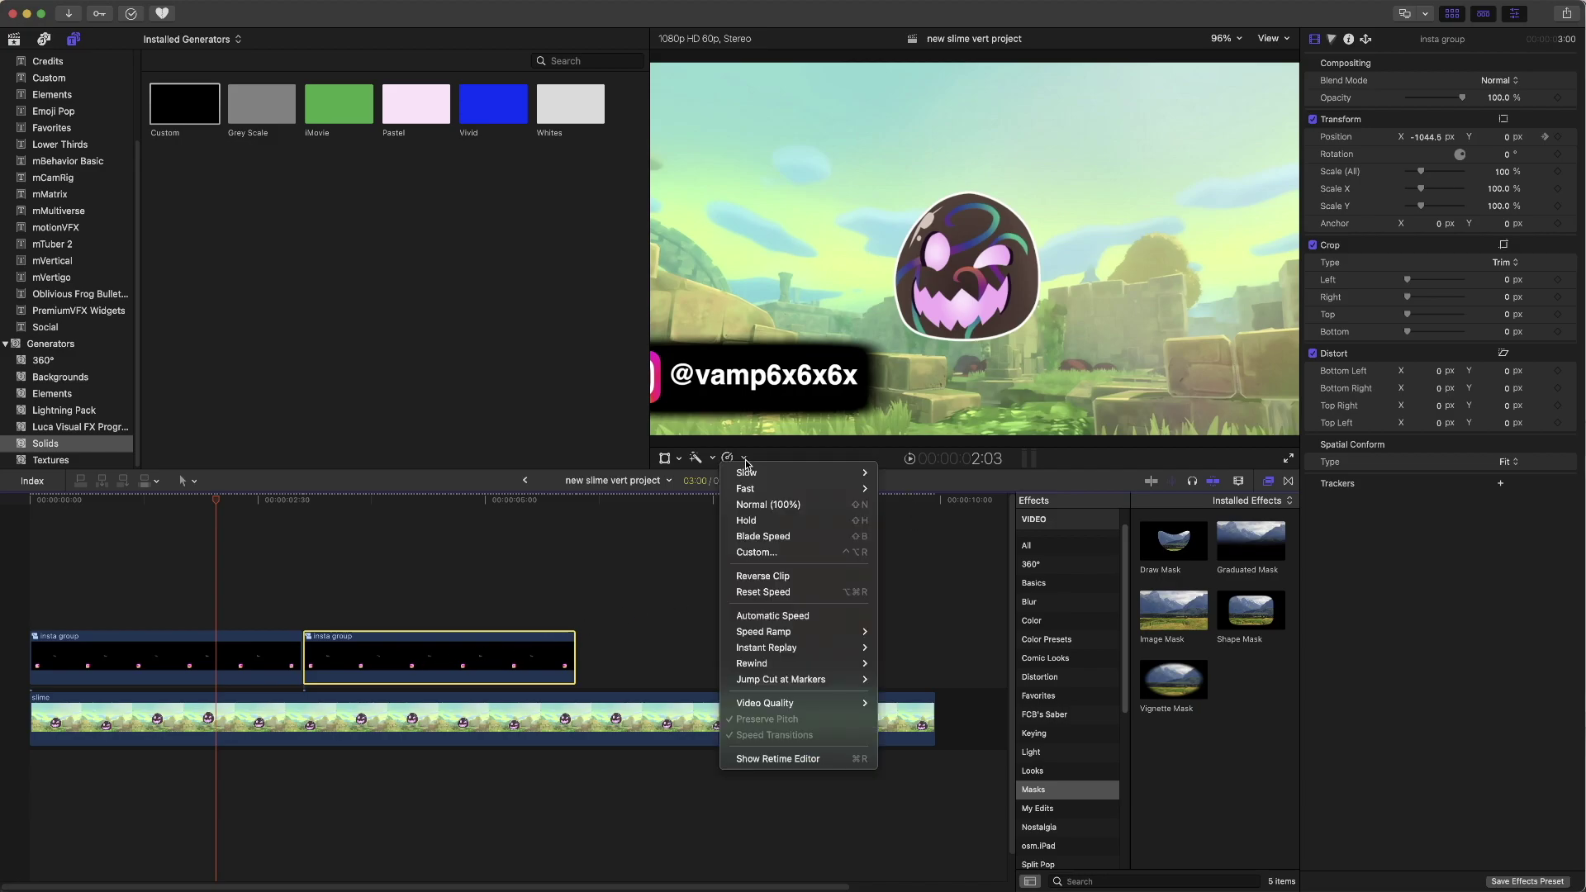
left_click(790, 577)
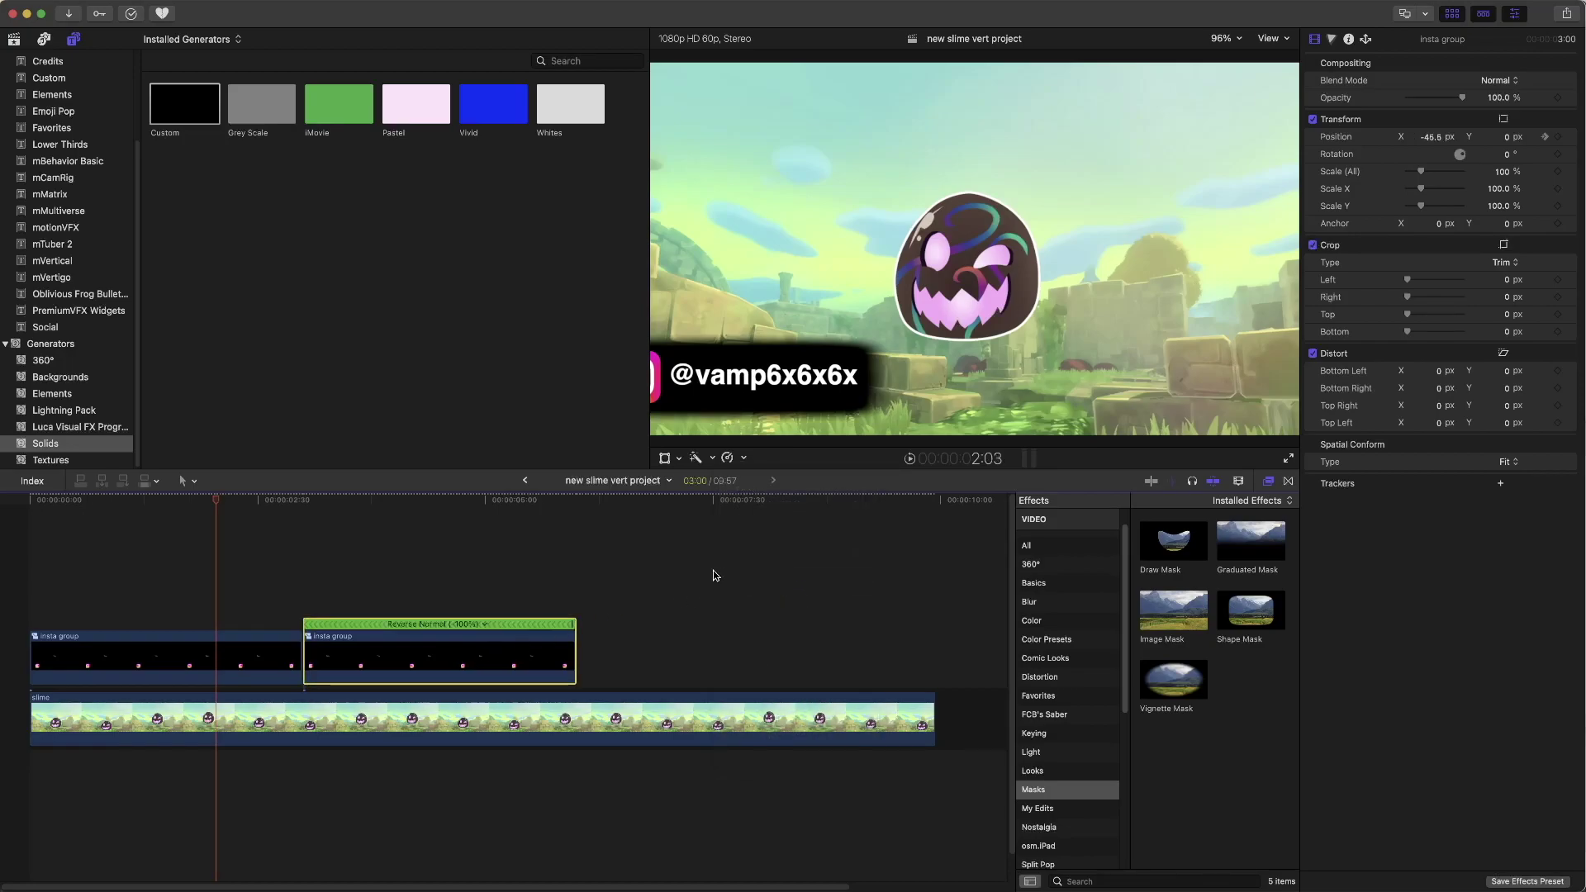
left_click(30, 501)
left_click(33, 509)
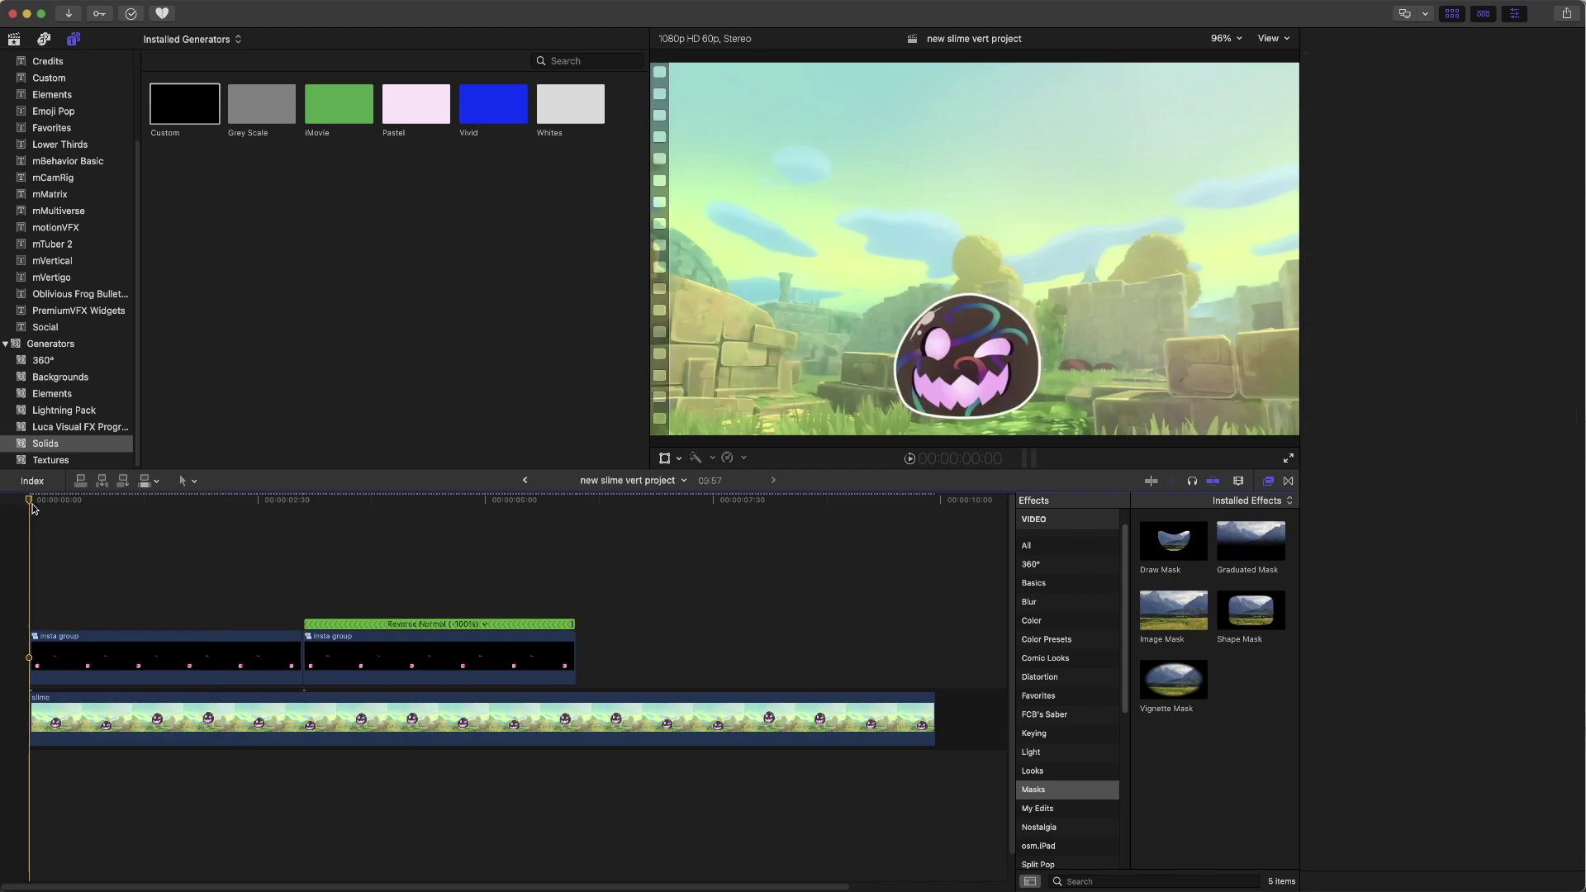
left_click(909, 459)
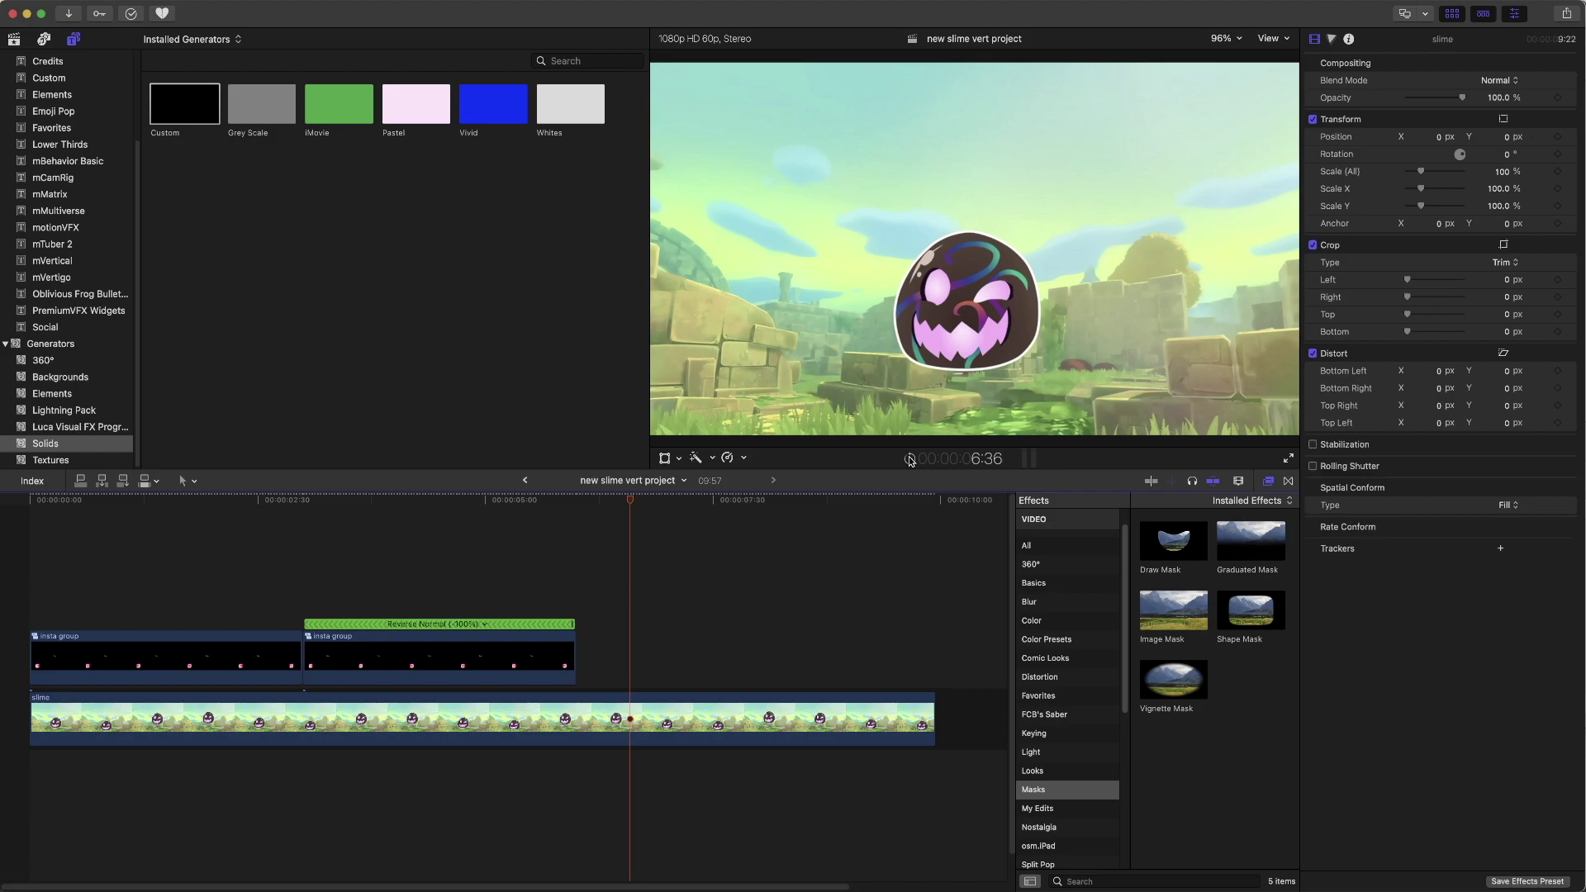
left_click(632, 503)
left_click_drag(632, 503, 59, 524)
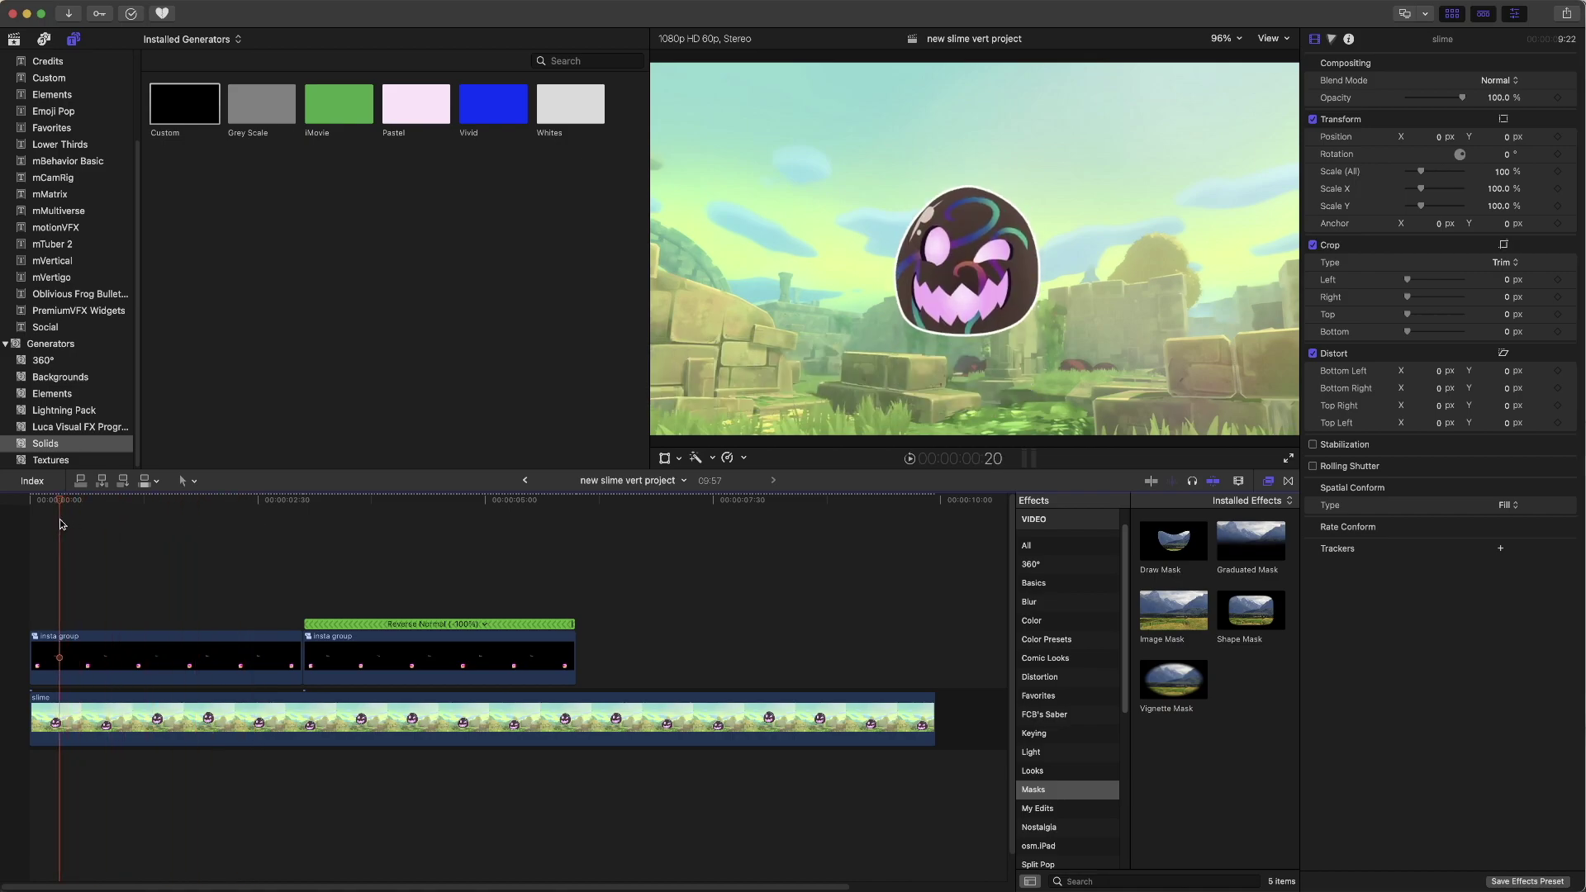
left_click(291, 735)
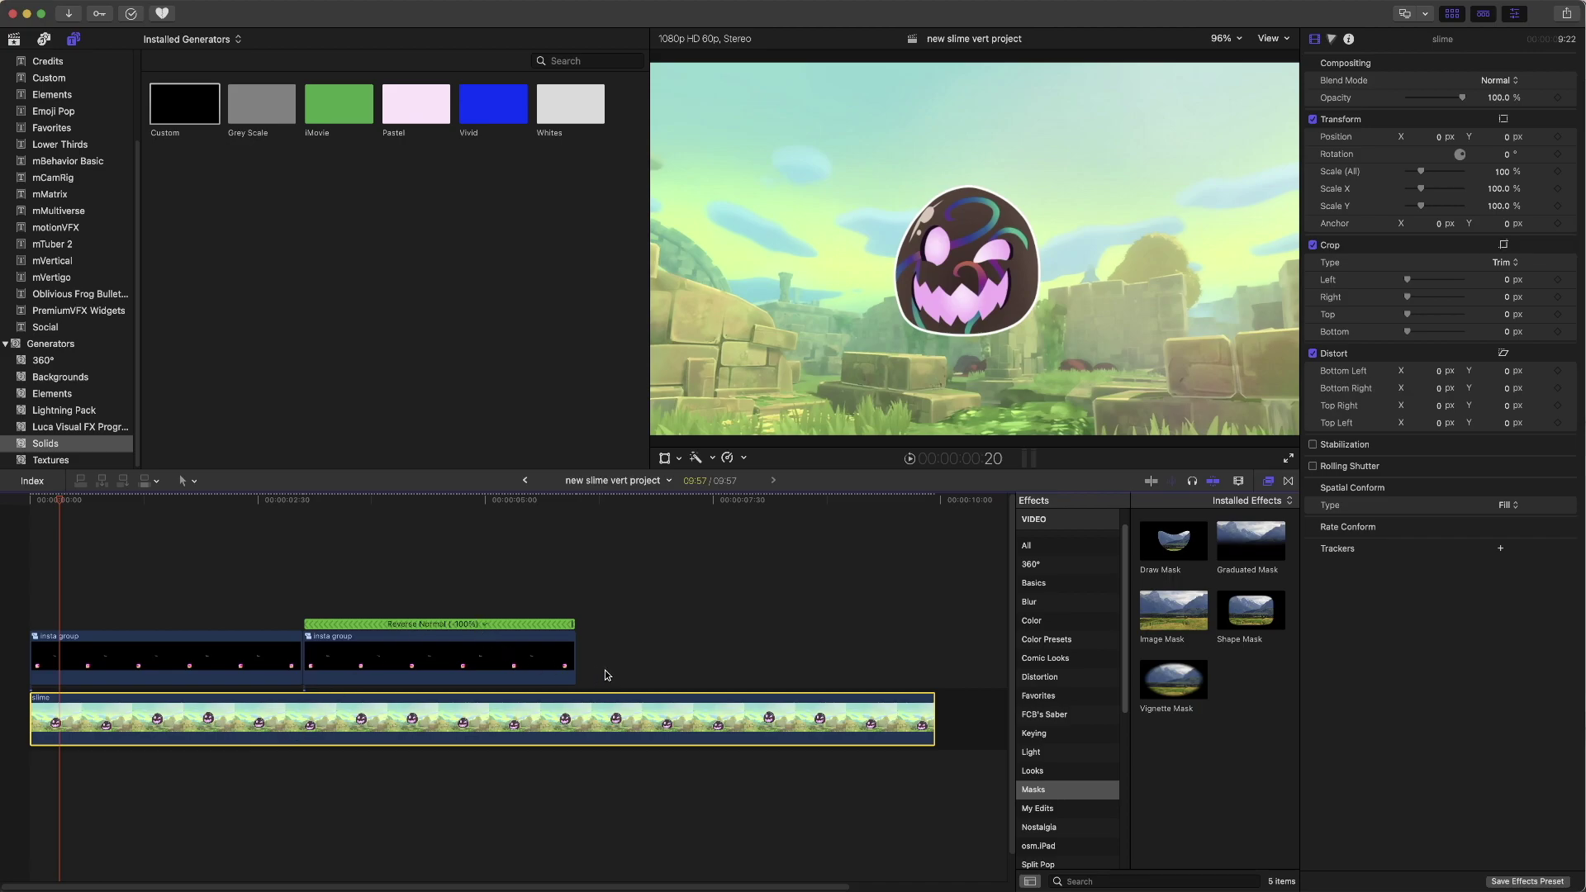
left_click(443, 666)
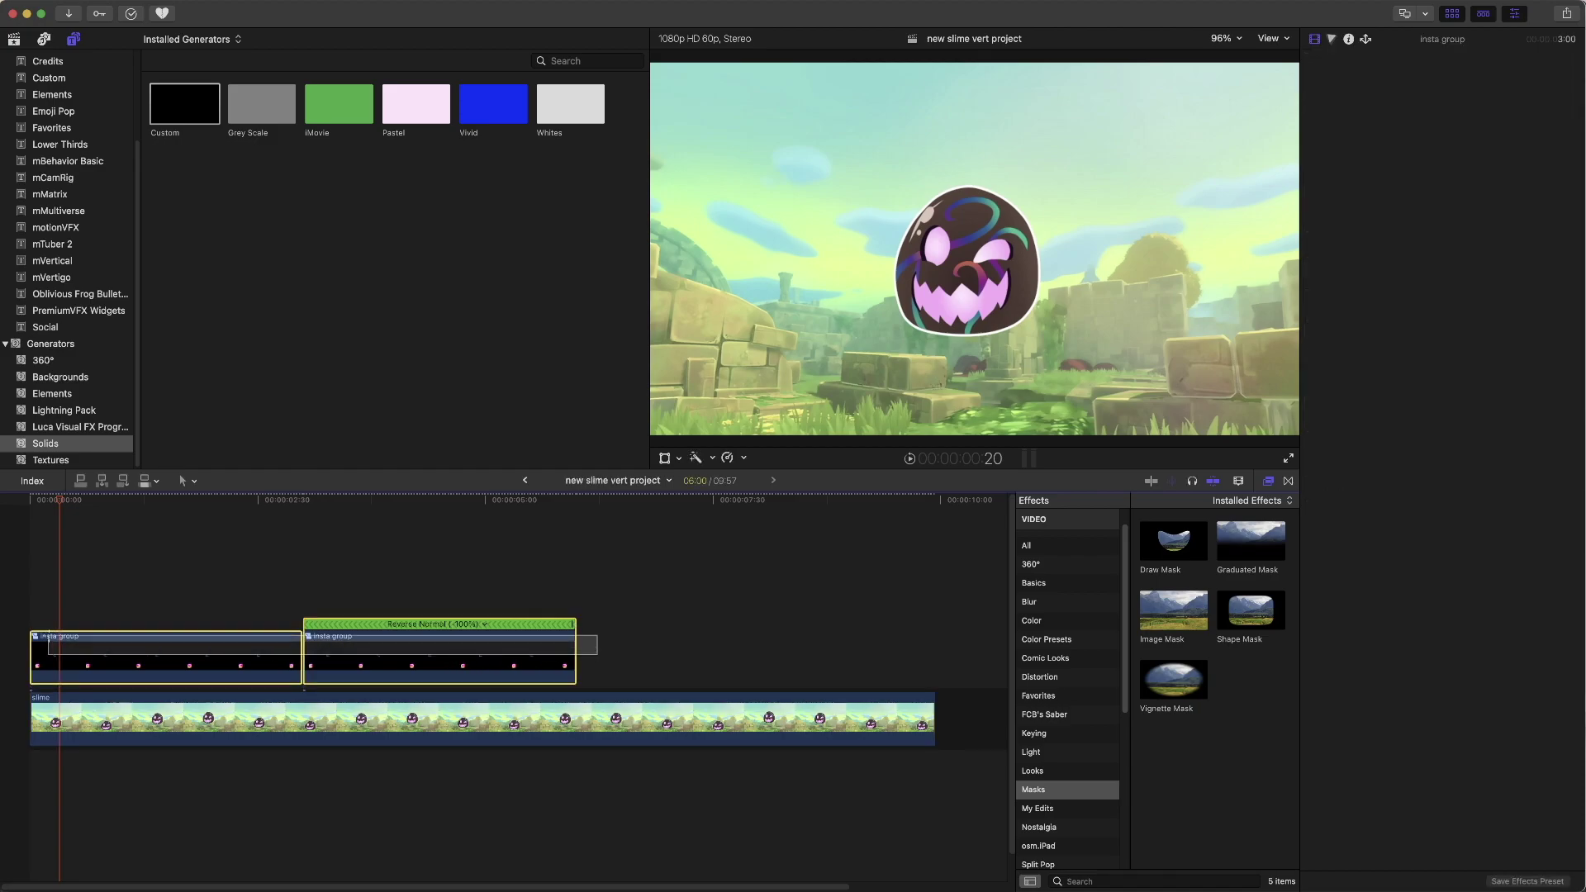
left_click(141, 661, "super")
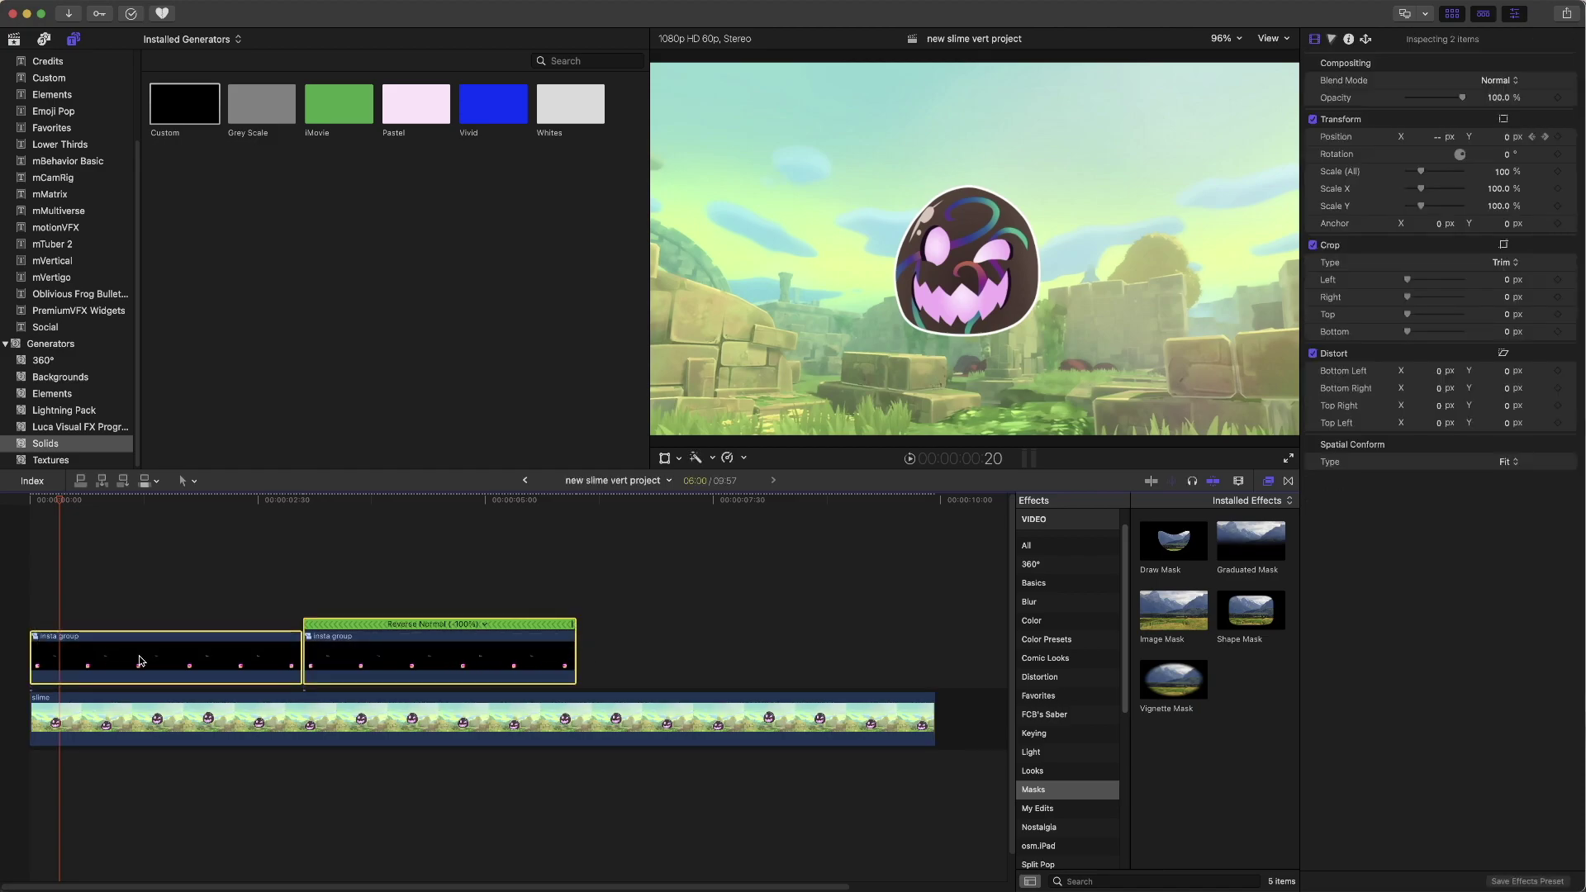
left_click(158, 508)
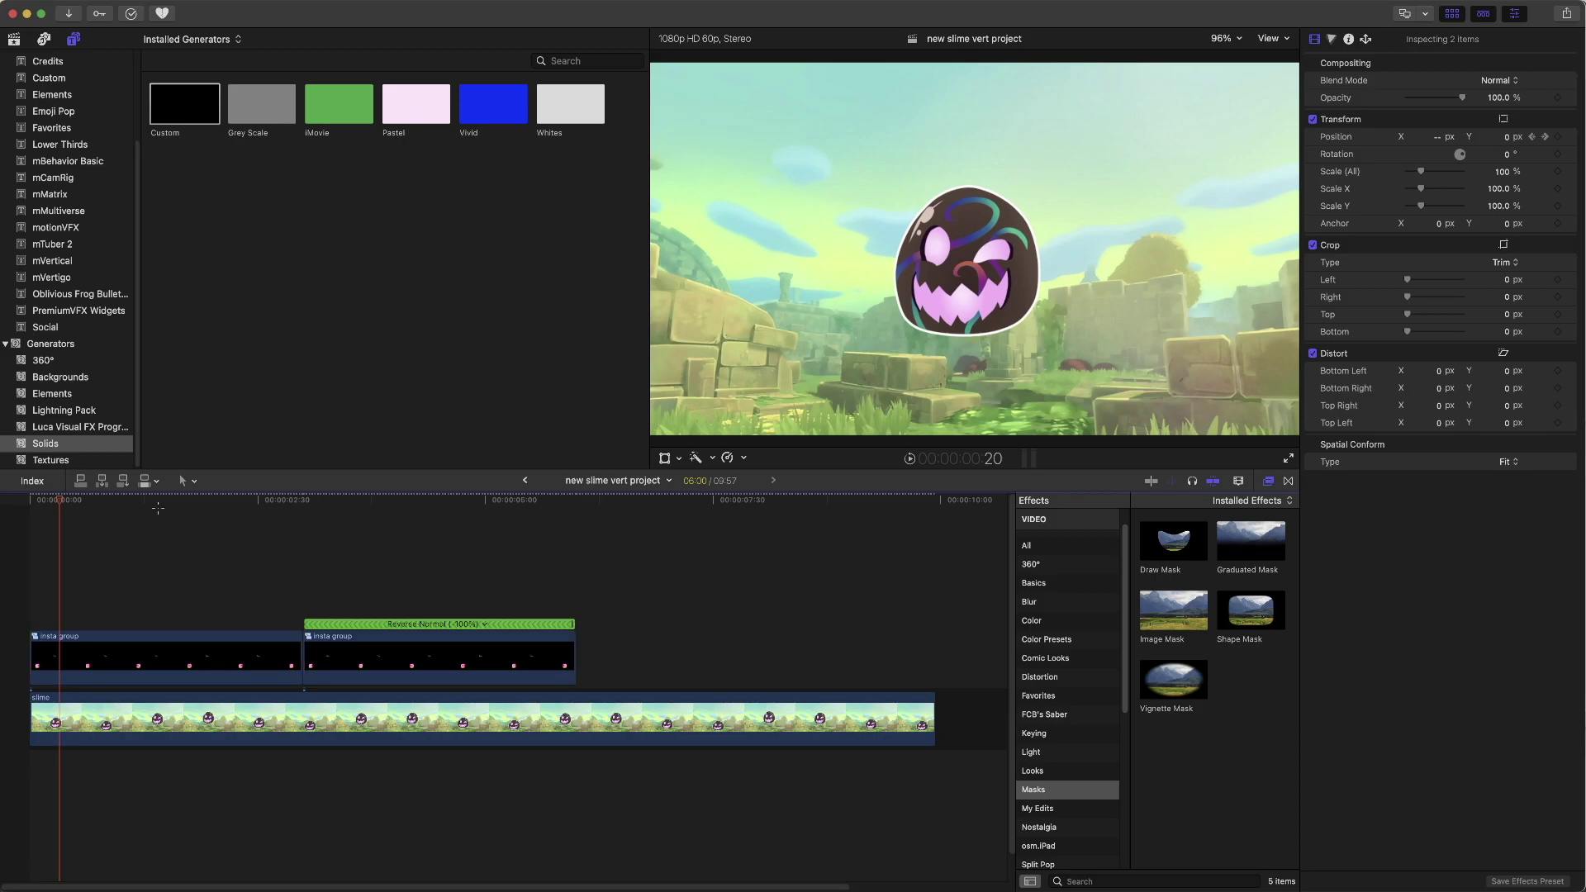
left_click_drag(158, 503, 331, 501)
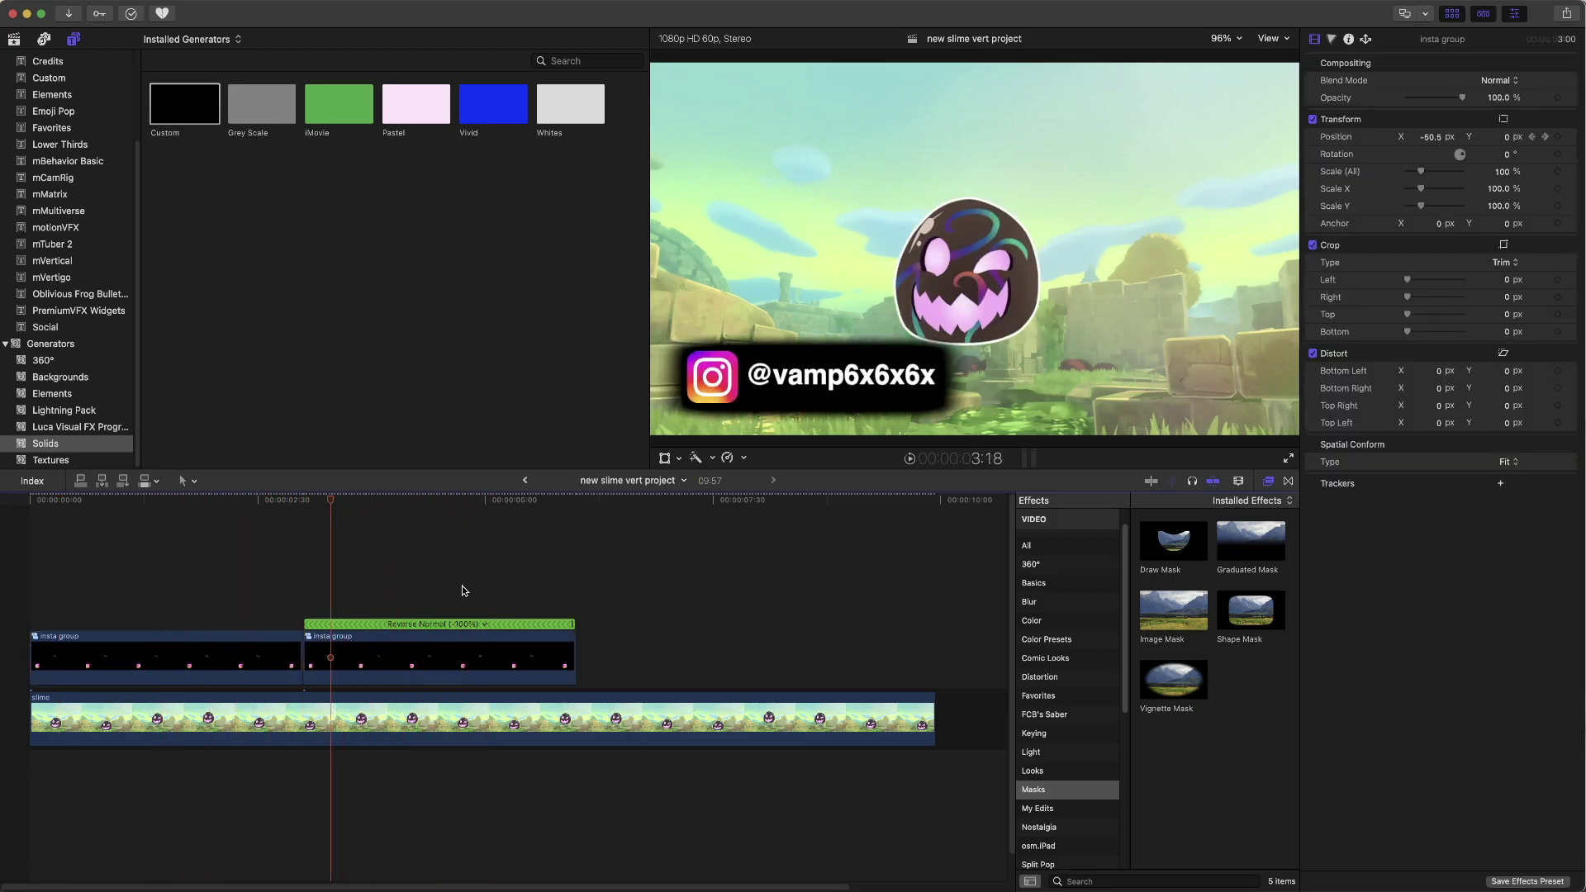
Step: Disable the slime gameplay clip after comparing on and off, then select both insta group clips
left_click(492, 731)
key("v")
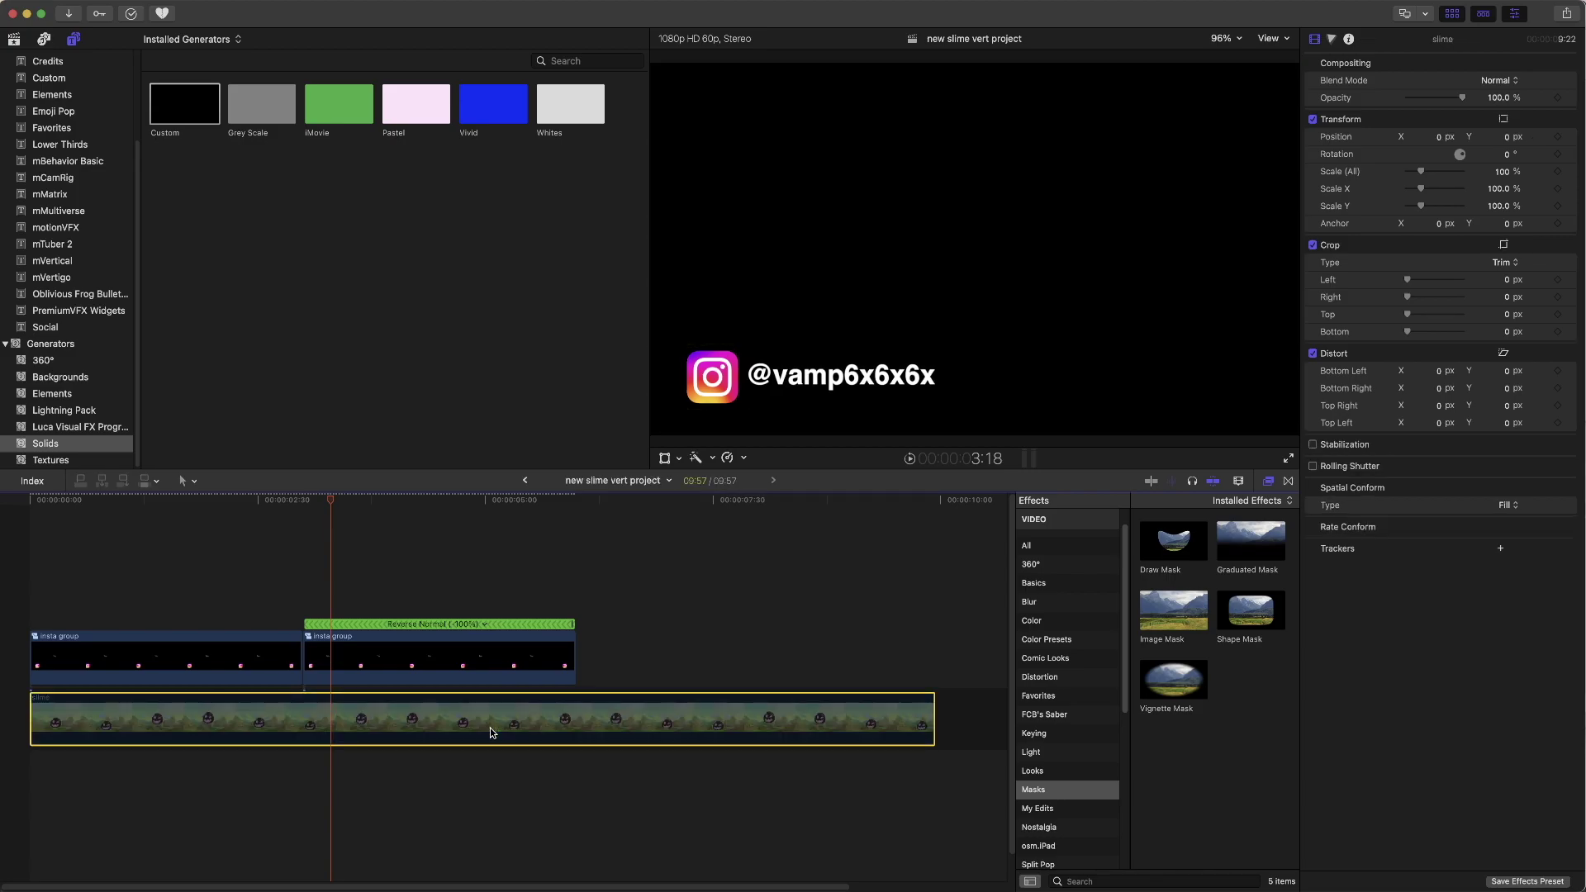
key("v")
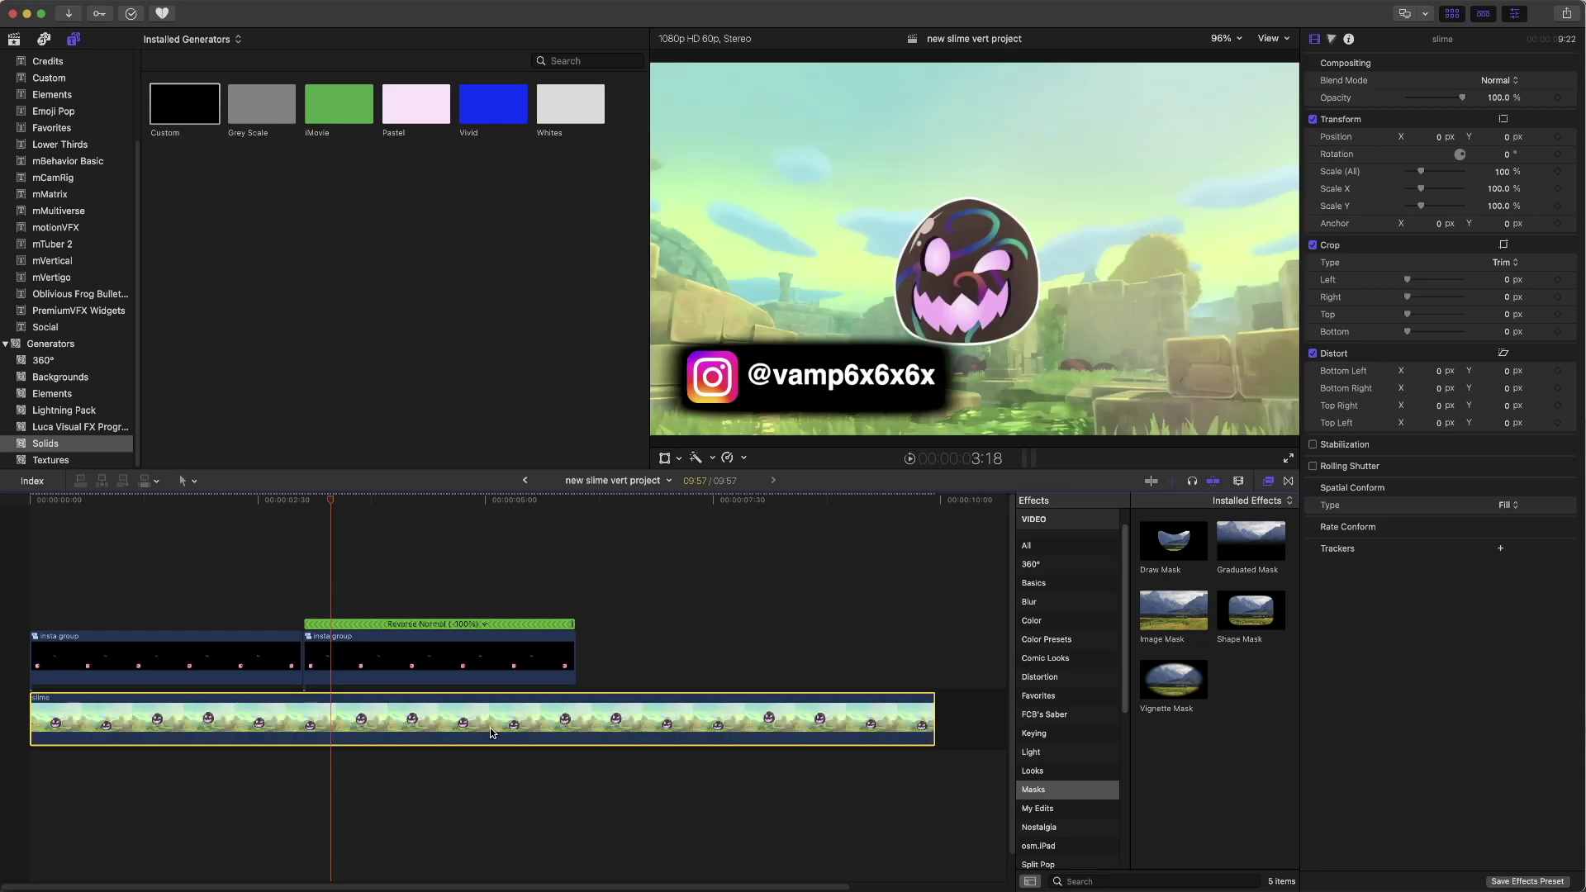
key("v")
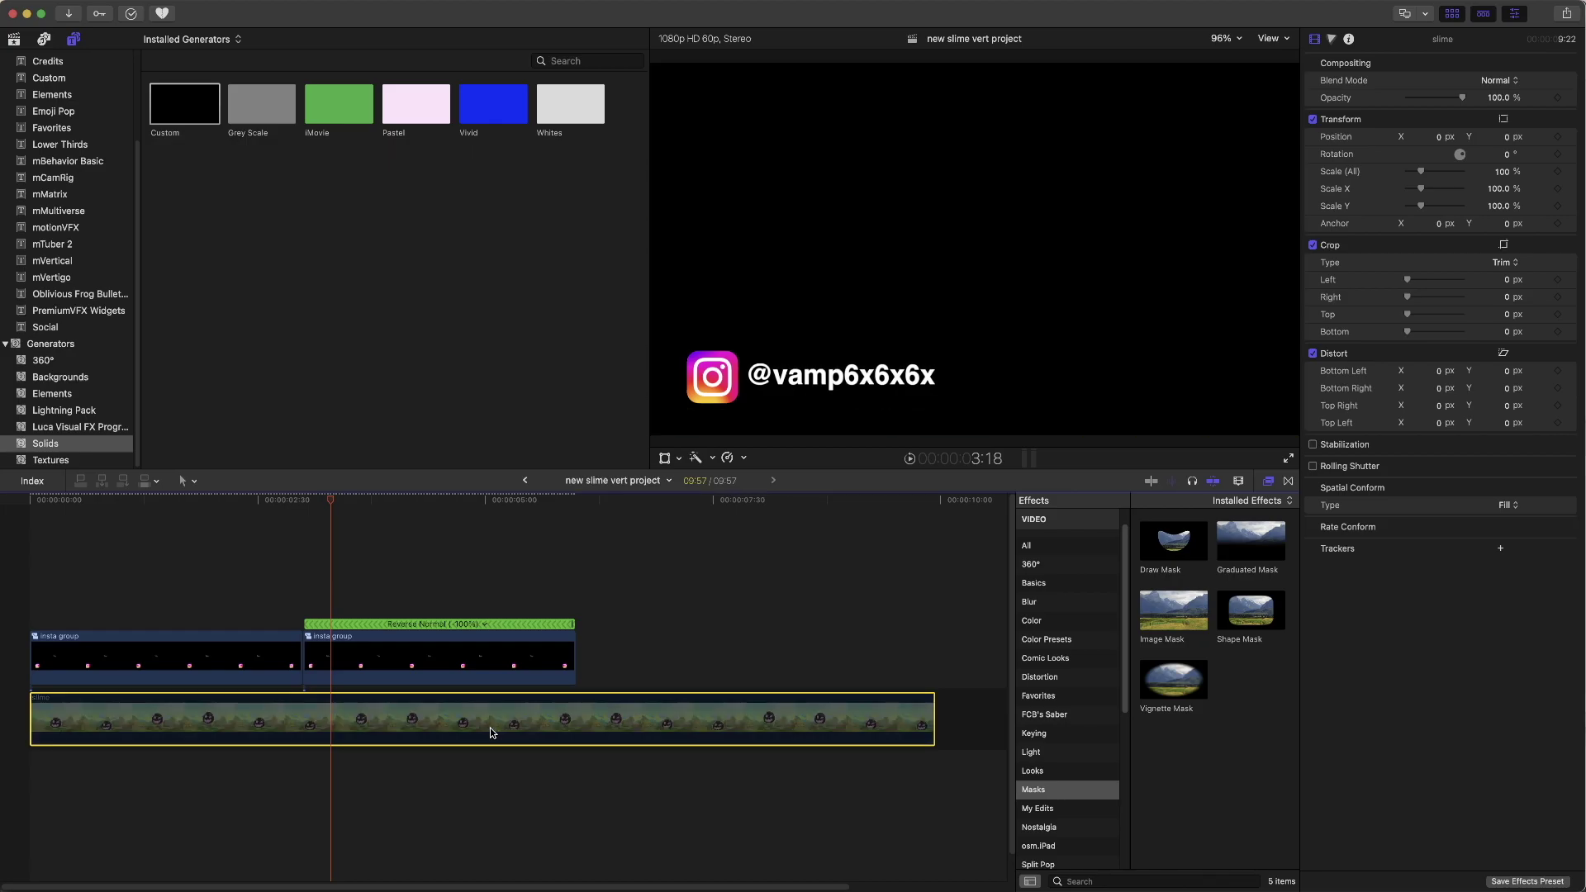
key("v")
key("v")
left_click_drag(630, 638, 95, 626)
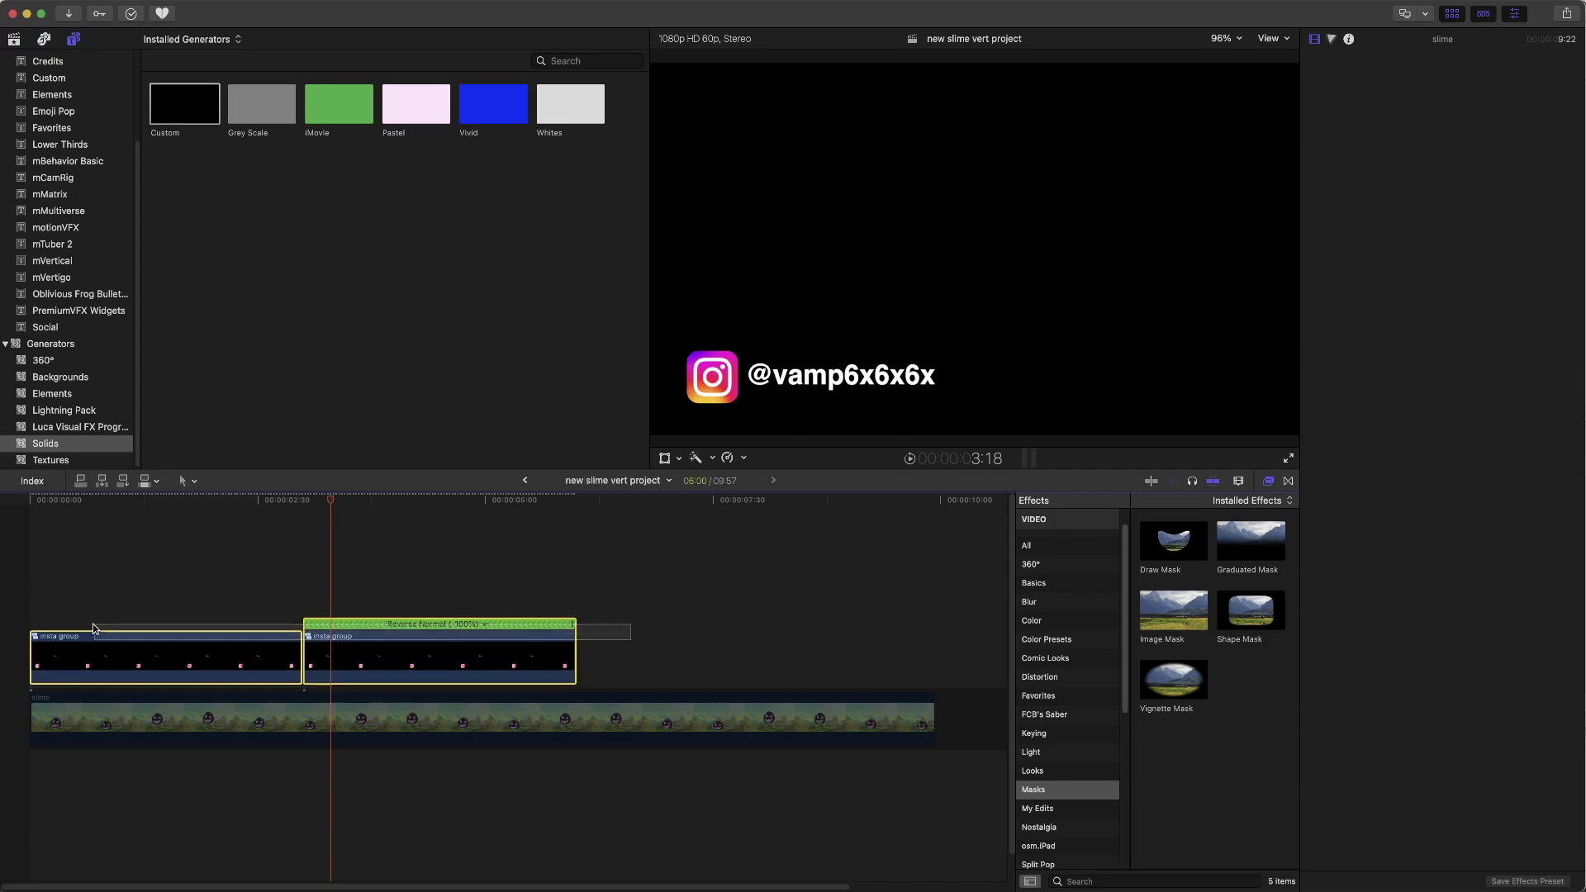